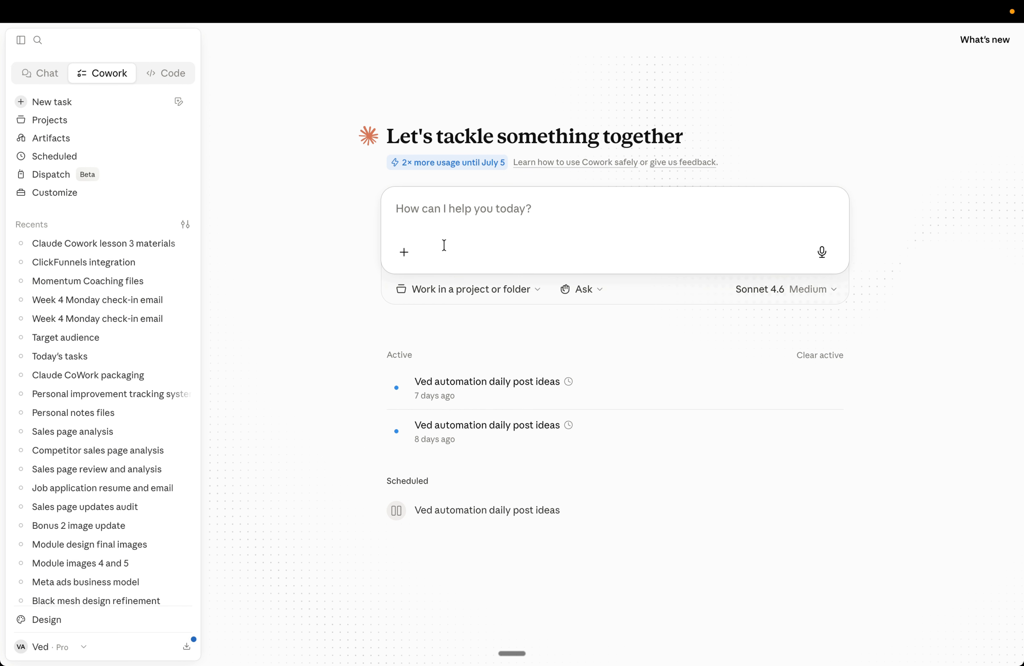
pyautogui.click(437, 289)
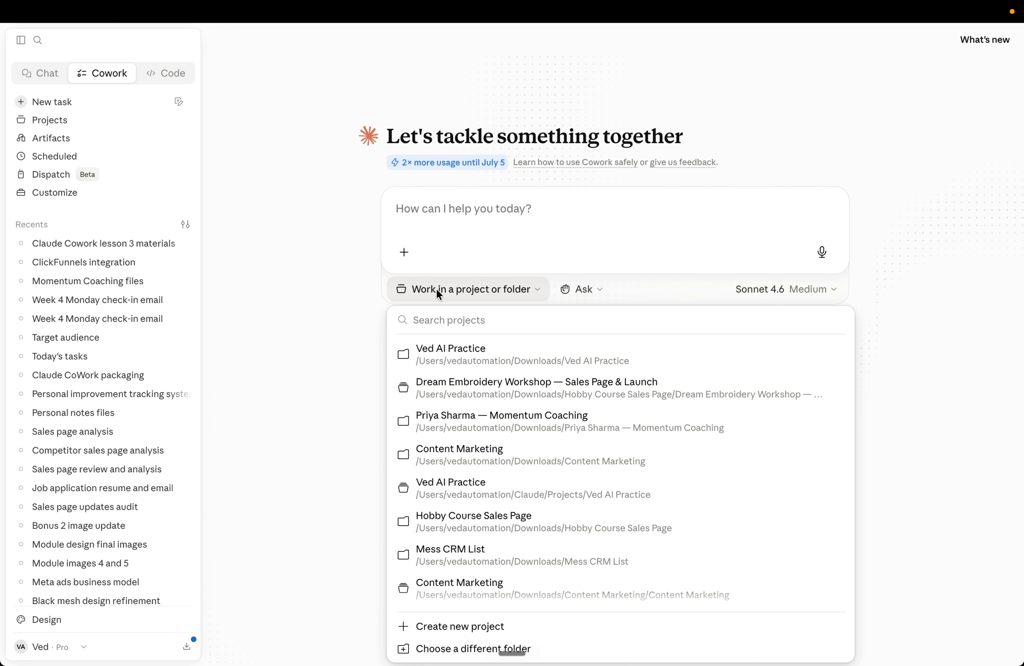
pyautogui.click(437, 290)
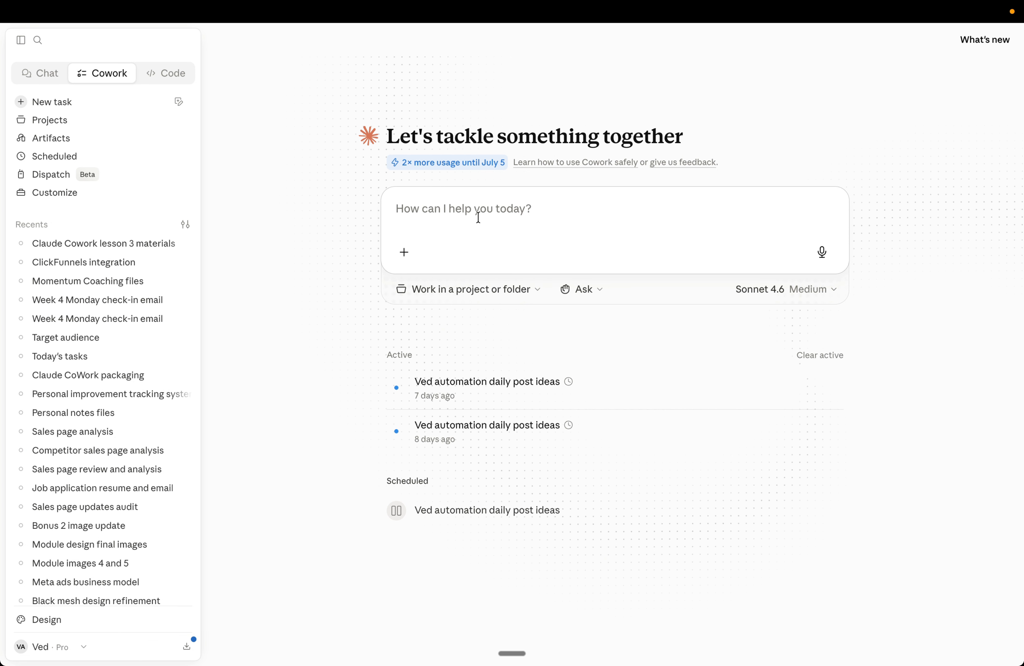
pyautogui.click(473, 289)
pyautogui.scroll(-1, 493, 395)
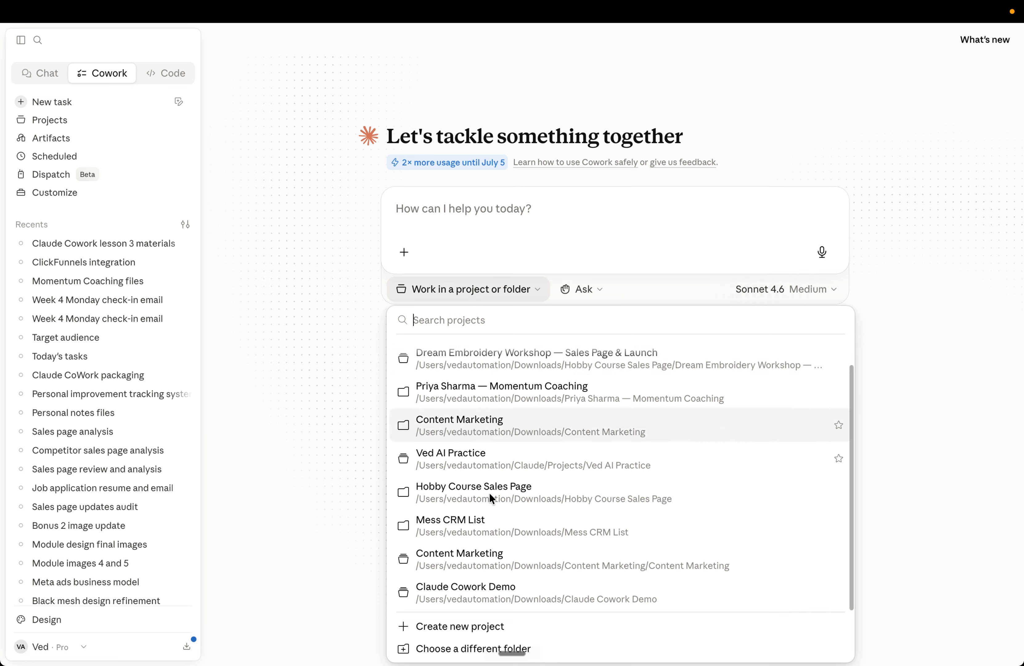
pyautogui.click(432, 627)
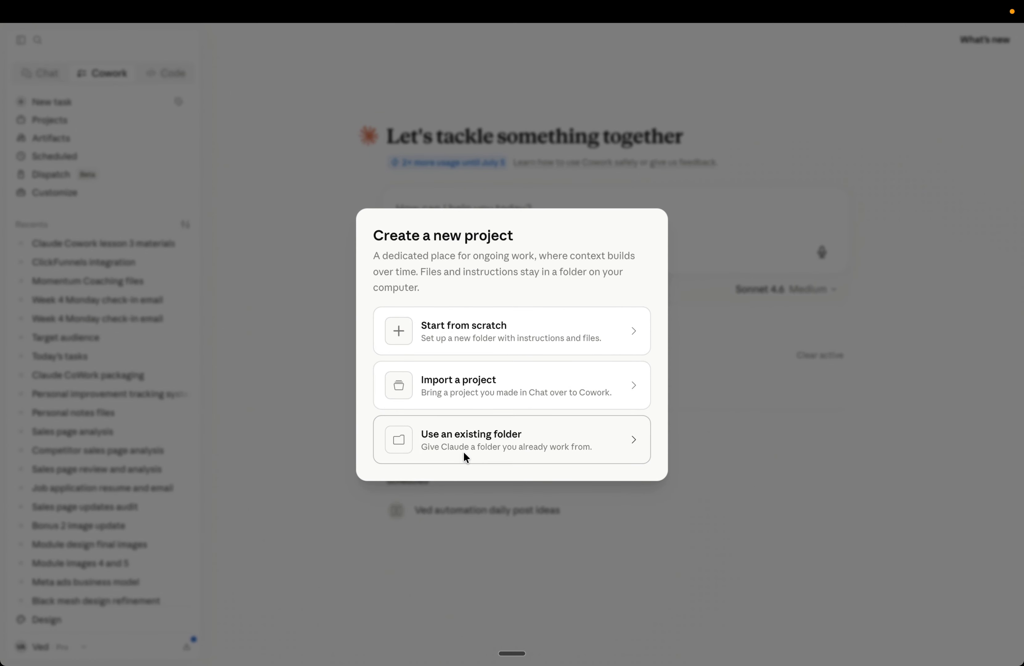
pyautogui.click(334, 399)
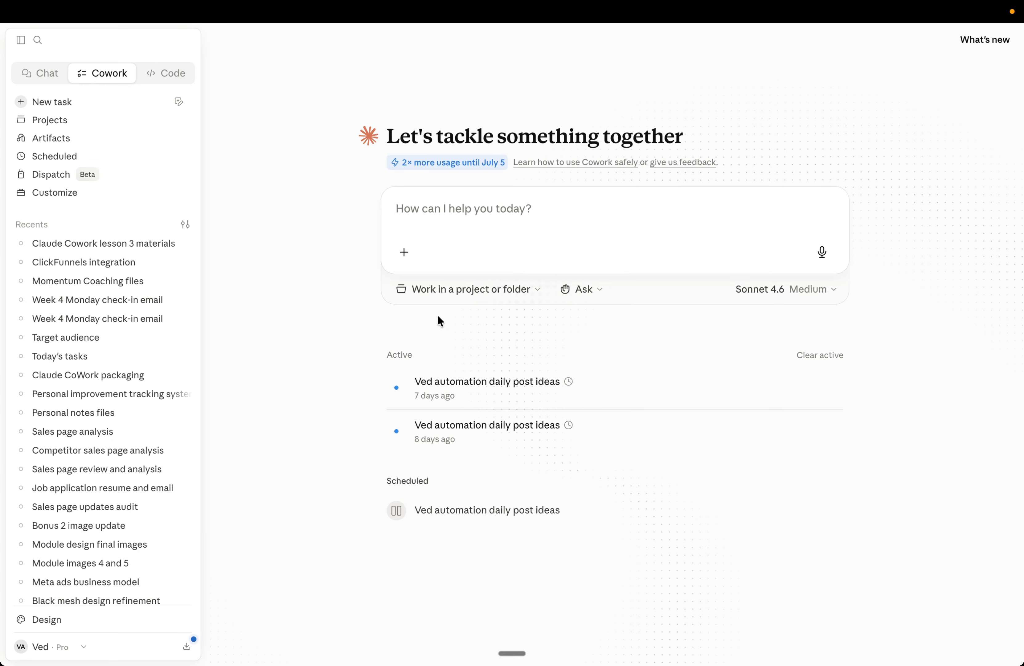
pyautogui.click(459, 288)
pyautogui.scroll(-1, 449, 540)
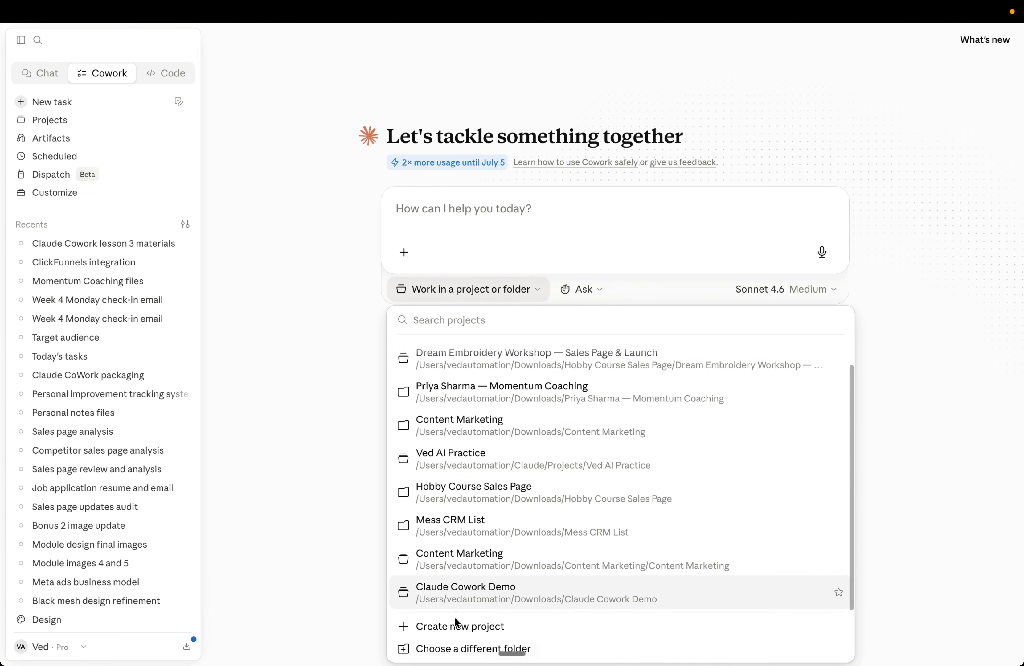
pyautogui.click(445, 650)
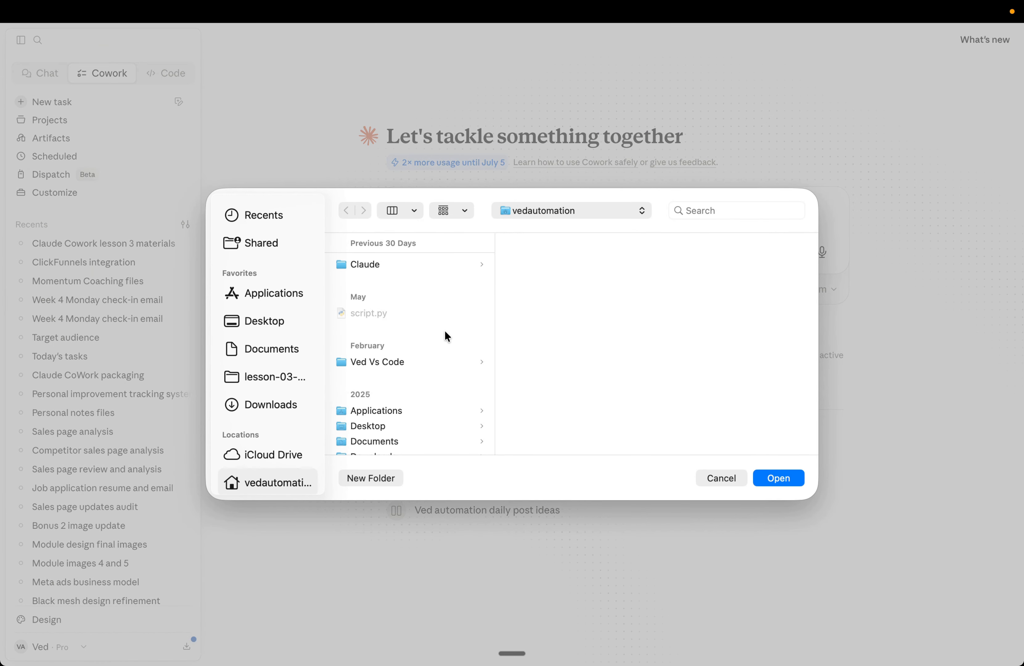
pyautogui.click(722, 477)
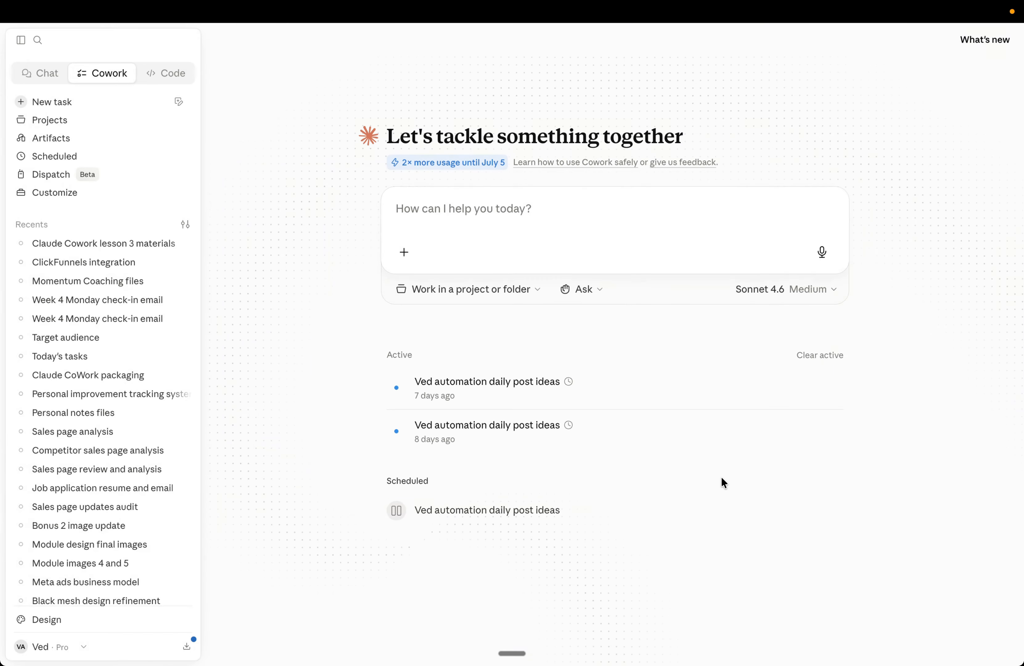
# Step: Switch to Finder and create a new folder in Downloads named with the coach's first name followed by 'Coaching'
pyautogui.hotkey('ctrl', 'Up')
pyautogui.click(473, 92)
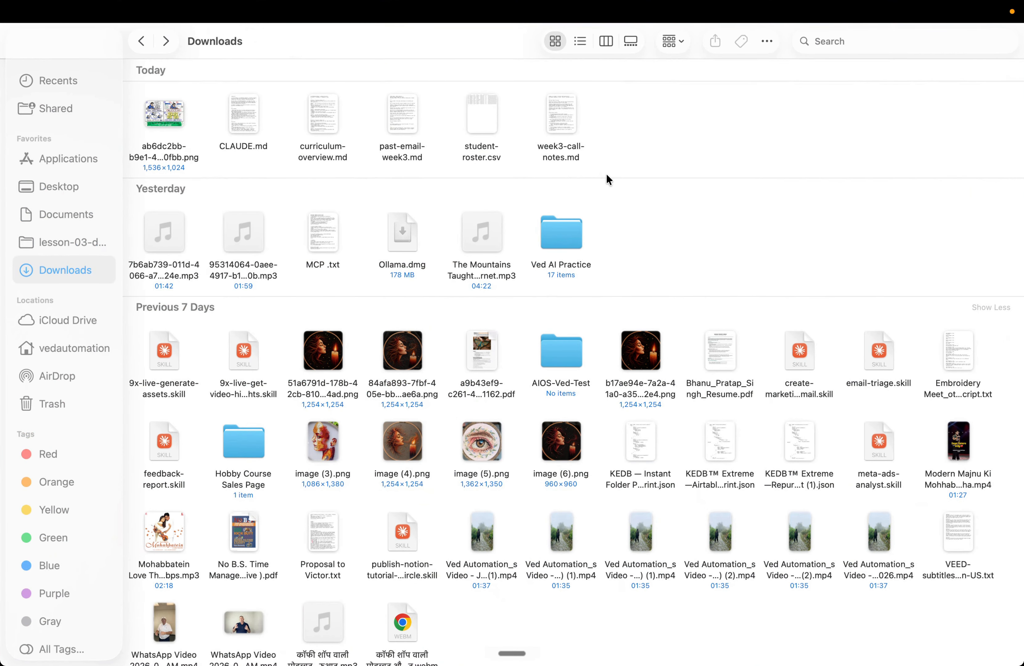
pyautogui.rightClick(619, 166)
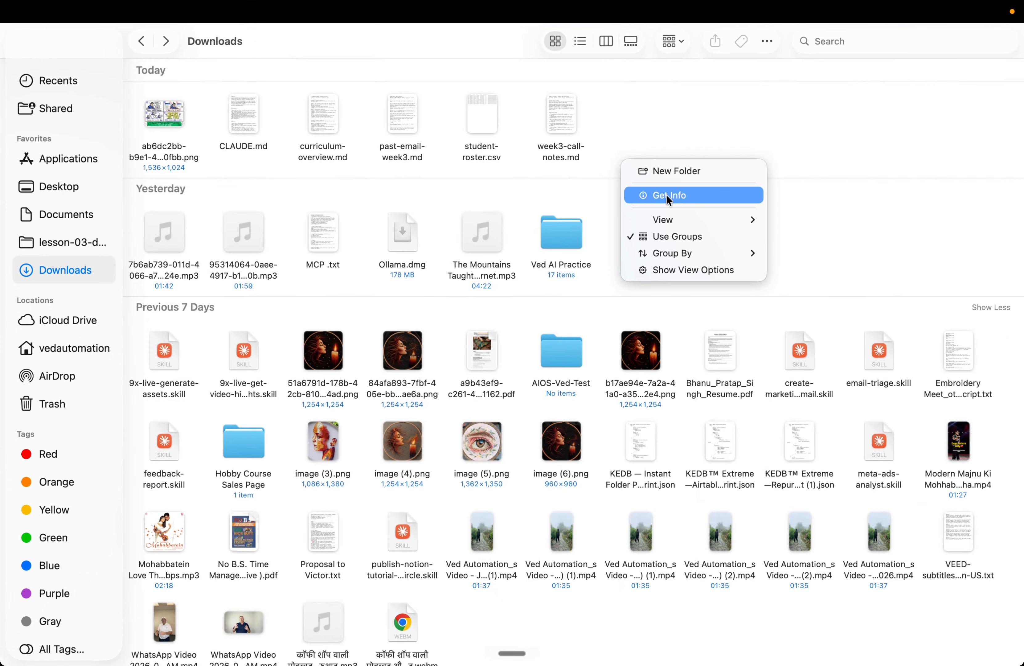
pyautogui.click(673, 169)
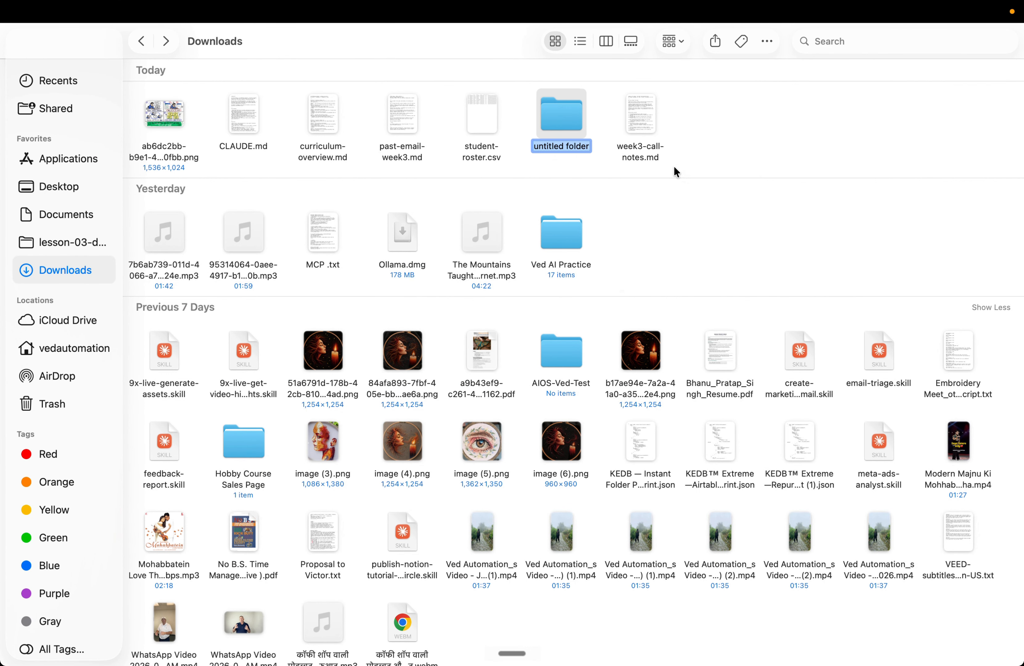
pyautogui.write('Priya')
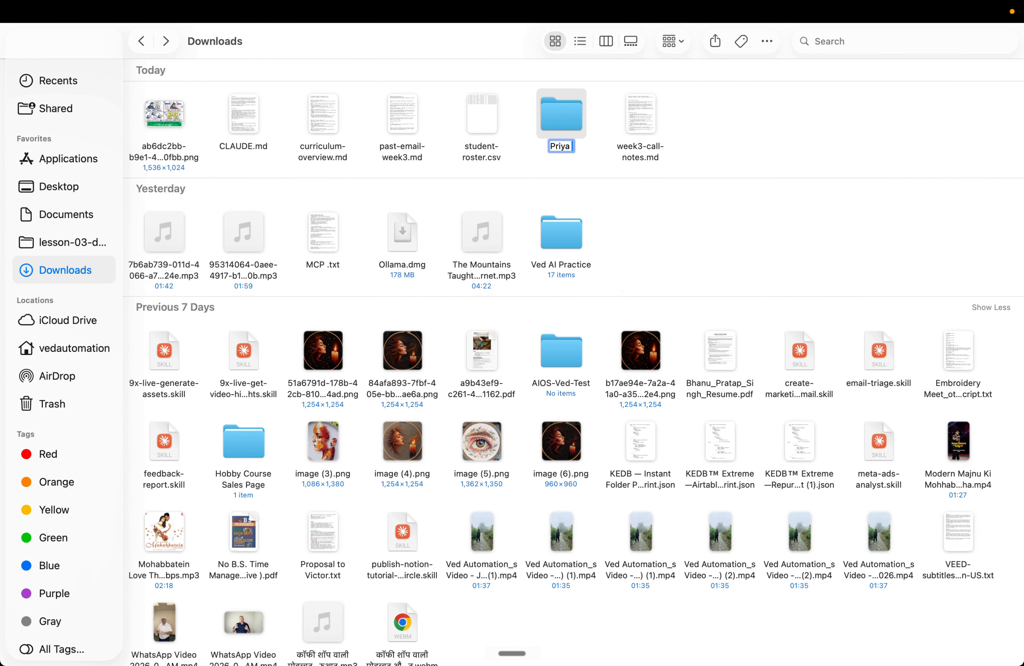
pyautogui.write(' Coaching')
pyautogui.click(826, 163)
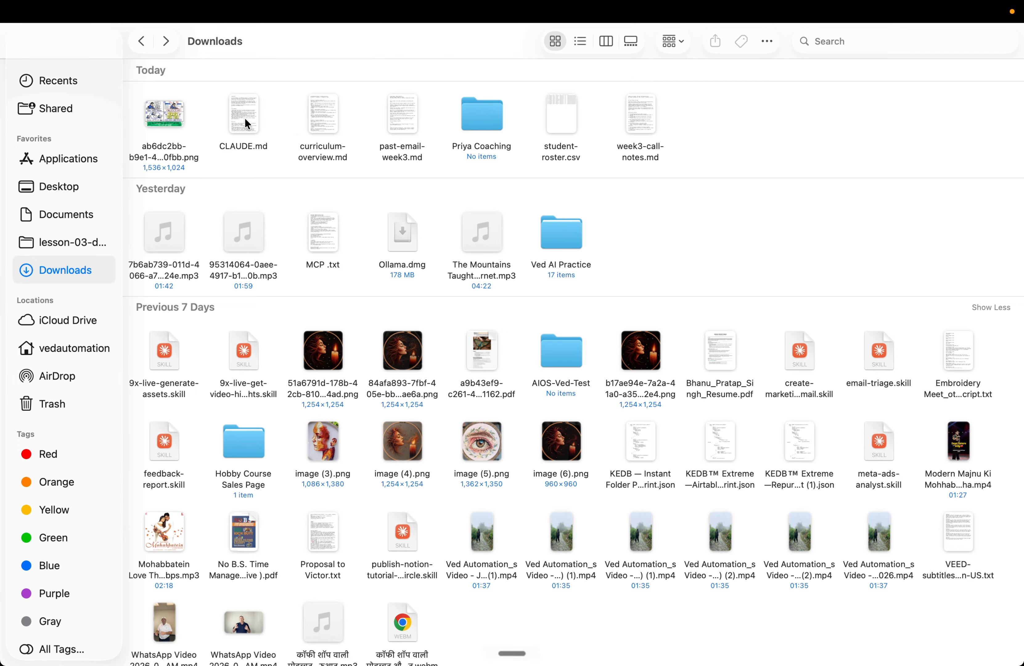
# Step: Move CLAUDE.md, curriculum-overview.md, past-email-week3.md, student-roster.csv and week3-call-notes.md into the new folder, then open it
pyautogui.moveTo(243, 117); pyautogui.dragTo(461, 109)
pyautogui.moveTo(235, 125); pyautogui.dragTo(402, 114)
pyautogui.moveTo(256, 130)
pyautogui.mouseDown()
pyautogui.moveTo(328, 119)
pyautogui.moveTo(259, 127)
pyautogui.mouseUp()
pyautogui.moveTo(323, 115); pyautogui.dragTo(250, 125)
pyautogui.doubleClick(249, 126)
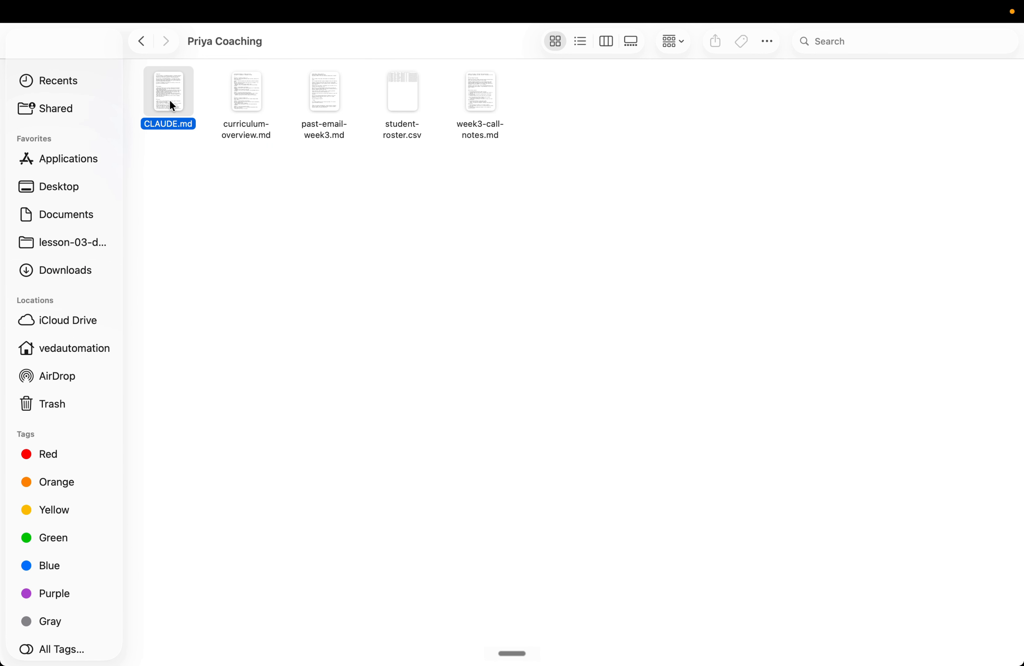
# Step: Open CLAUDE.md in the code editor and read through its sections on students, voice, program, schedule, outputs and rules
pyautogui.doubleClick(170, 100)
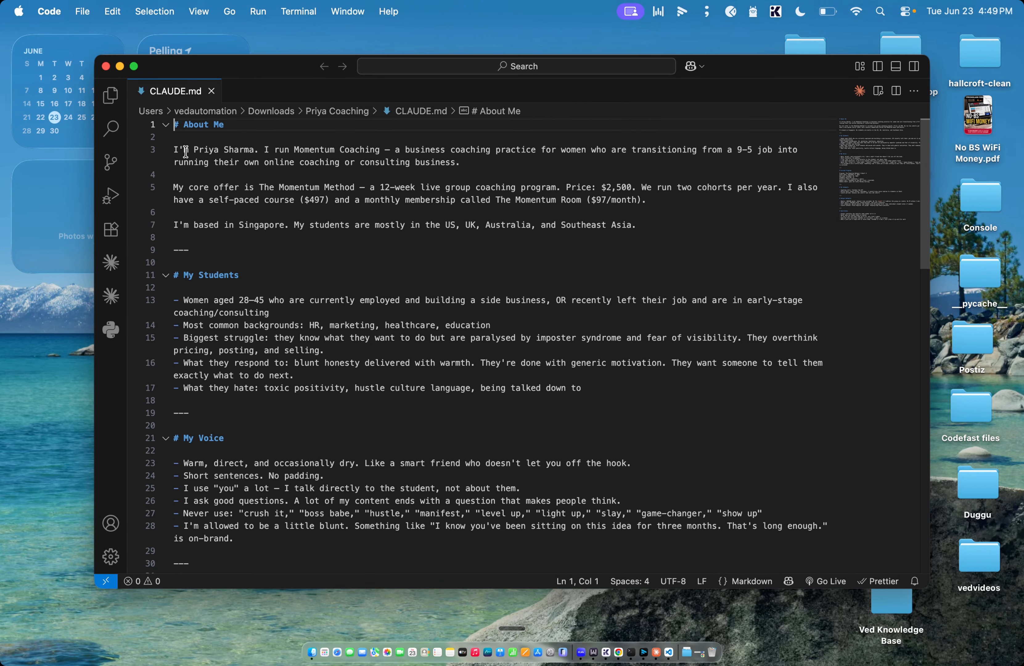
pyautogui.moveTo(254, 149); pyautogui.dragTo(183, 150)
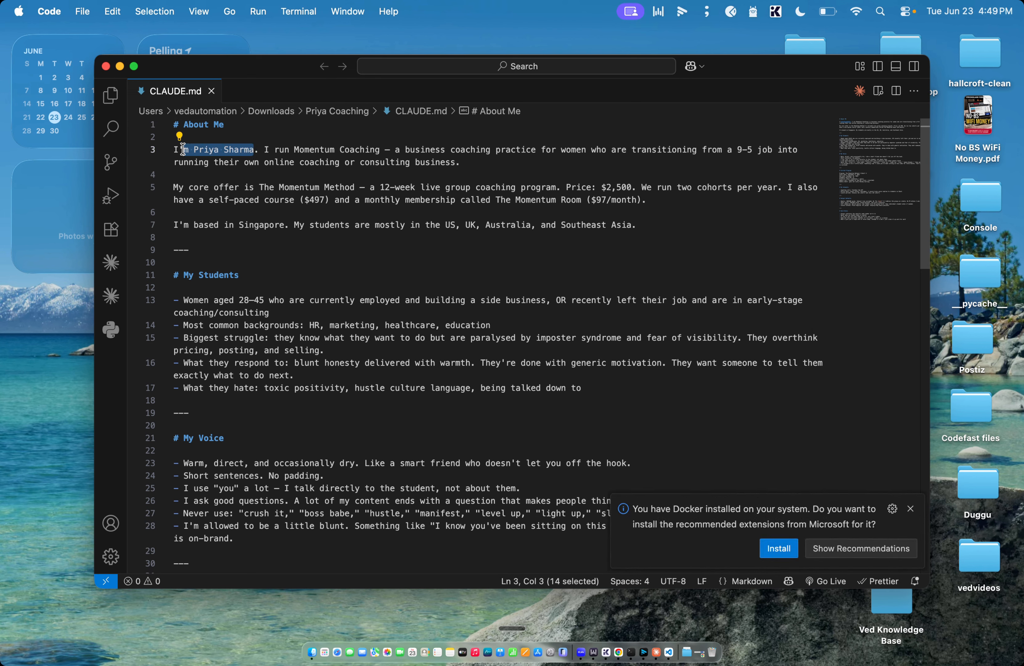
pyautogui.click(214, 162)
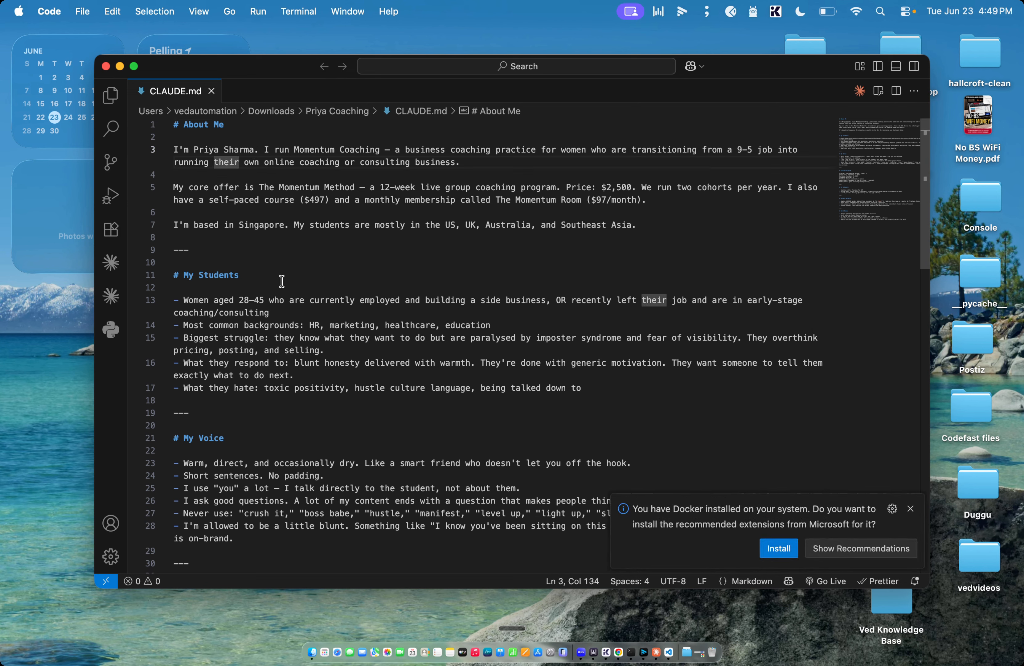
pyautogui.moveTo(270, 313); pyautogui.dragTo(185, 298)
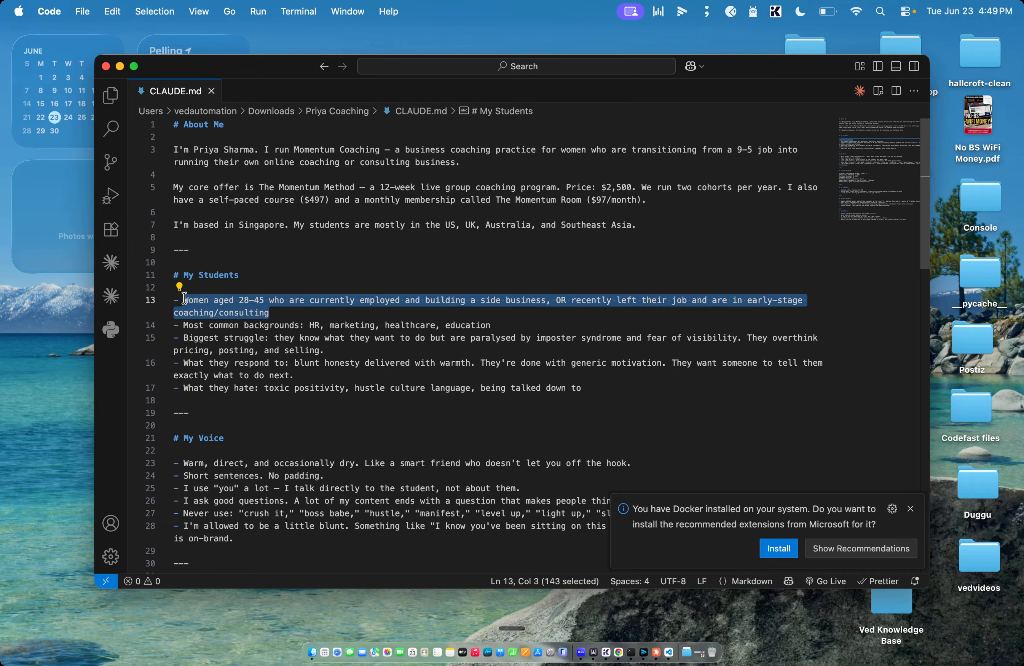
pyautogui.click(265, 322)
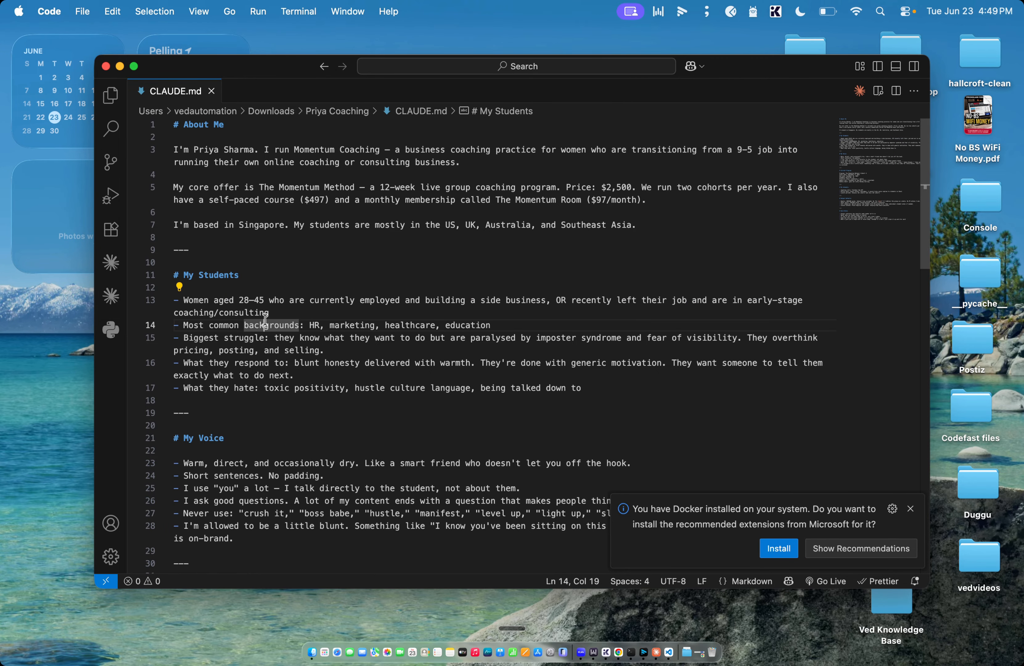
pyautogui.scroll(-5, 265, 320)
pyautogui.scroll(-6, 229, 324)
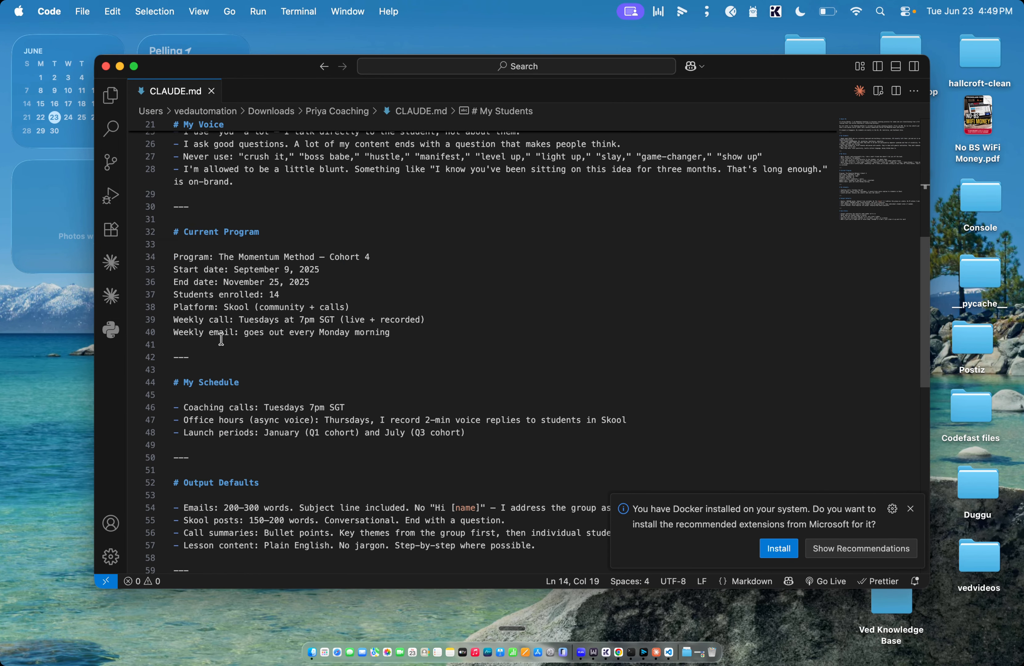
pyautogui.scroll(-1, 242, 303)
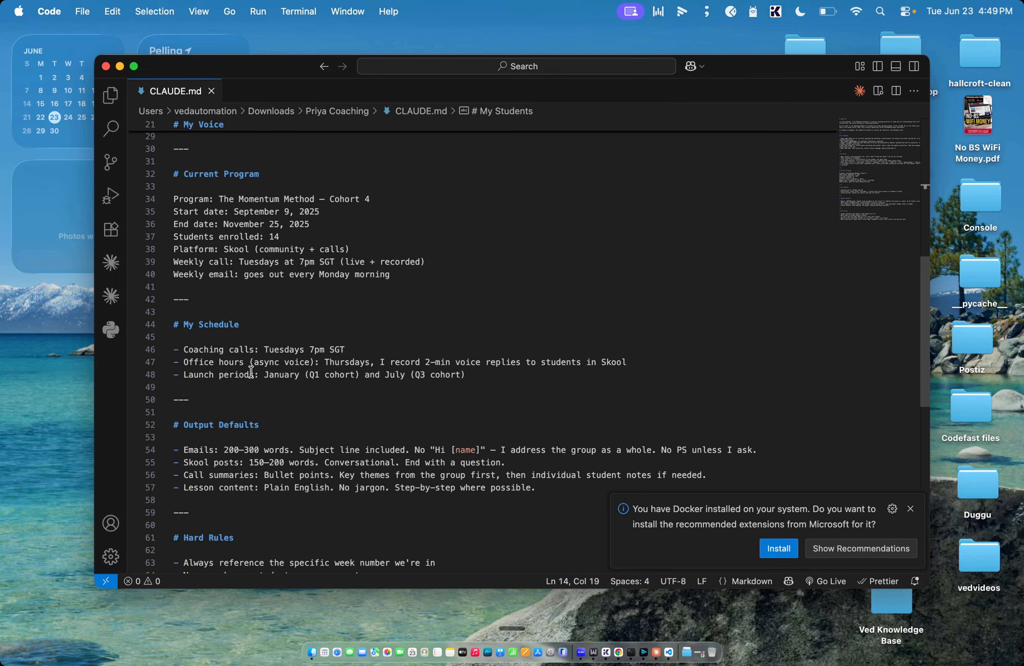
pyautogui.scroll(-2, 250, 371)
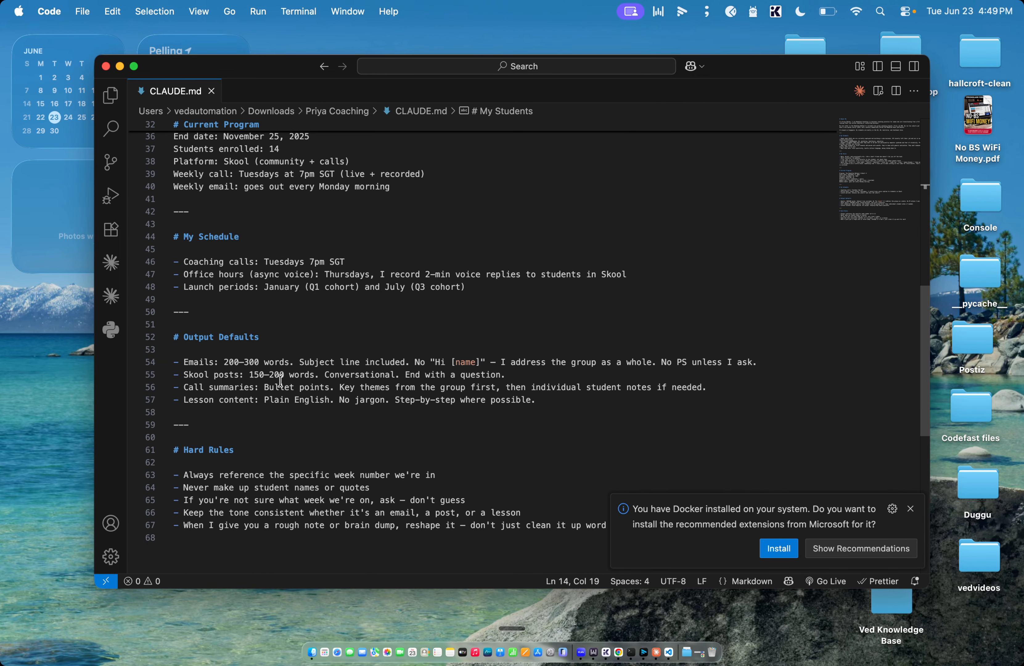
pyautogui.click(287, 361)
pyautogui.moveTo(288, 361); pyautogui.dragTo(223, 361)
pyautogui.click(251, 386)
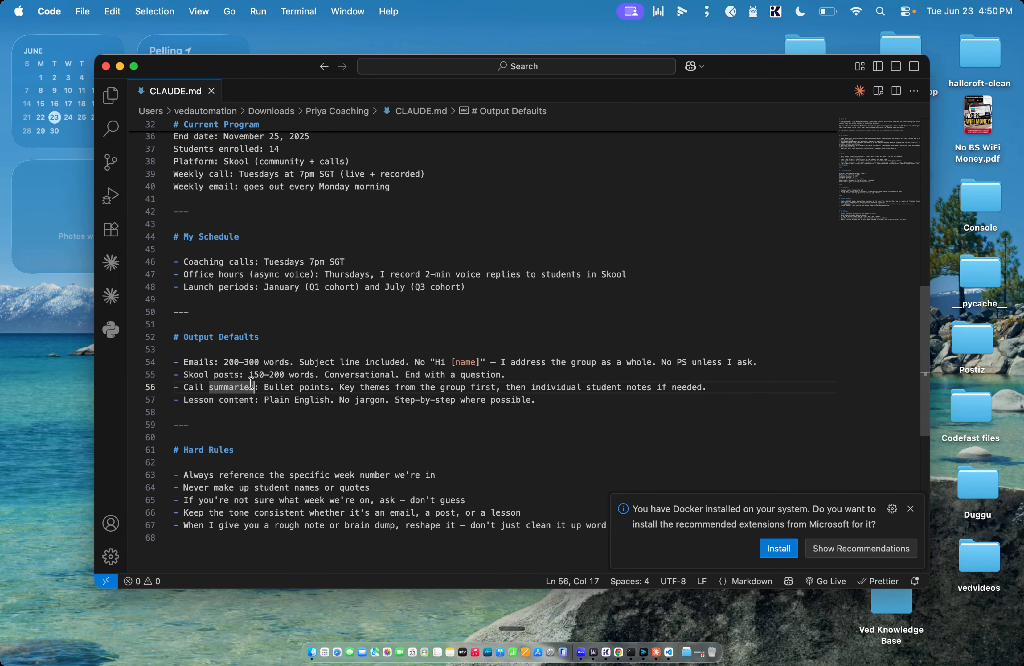
pyautogui.scroll(-7, 293, 303)
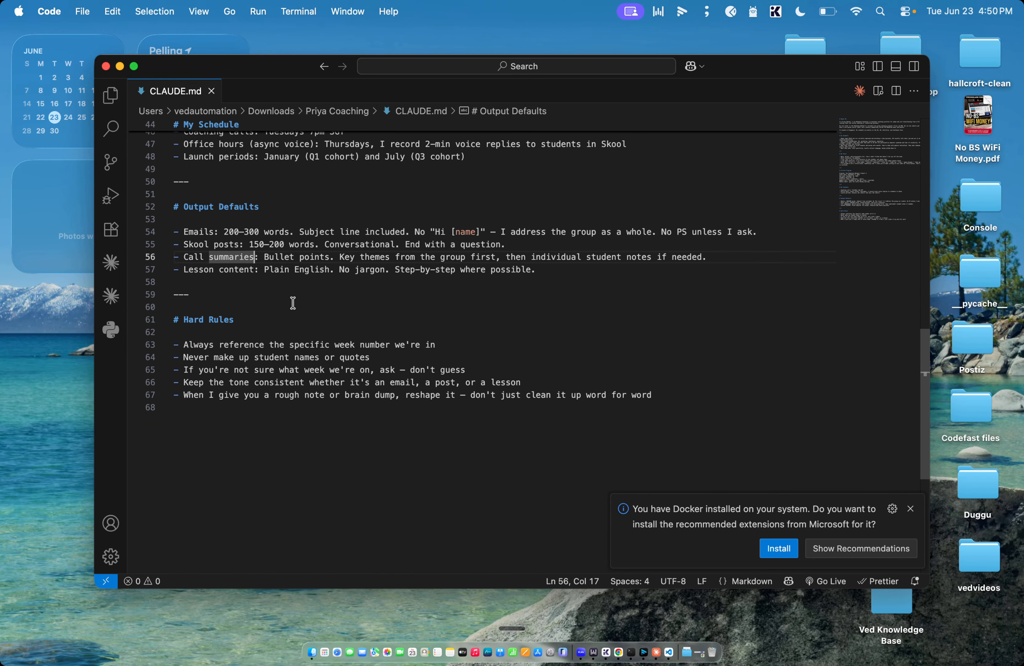
pyautogui.scroll(15, 292, 303)
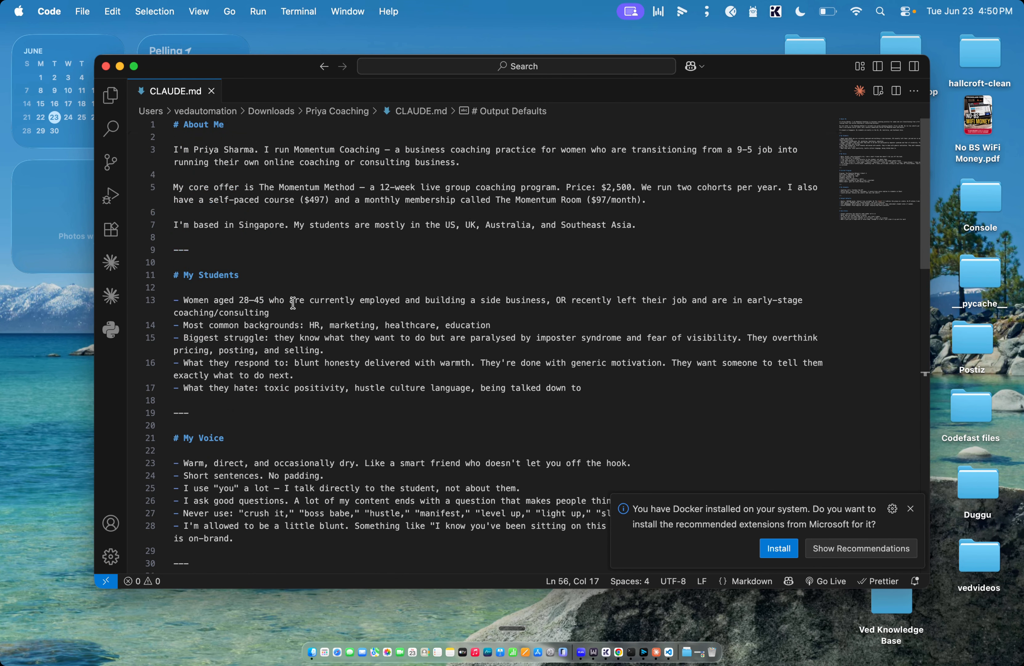
# Step: Switch back to Claude and set the new task to work in the new coaching folder inside Downloads
pyautogui.hotkey('ctrl', 'Up')
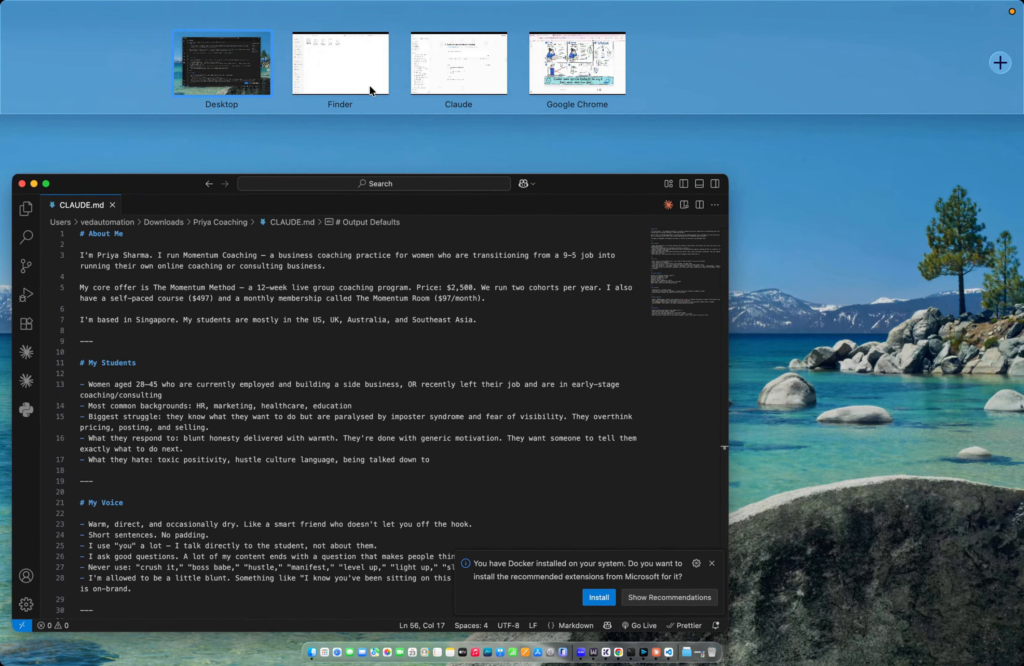
pyautogui.click(454, 73)
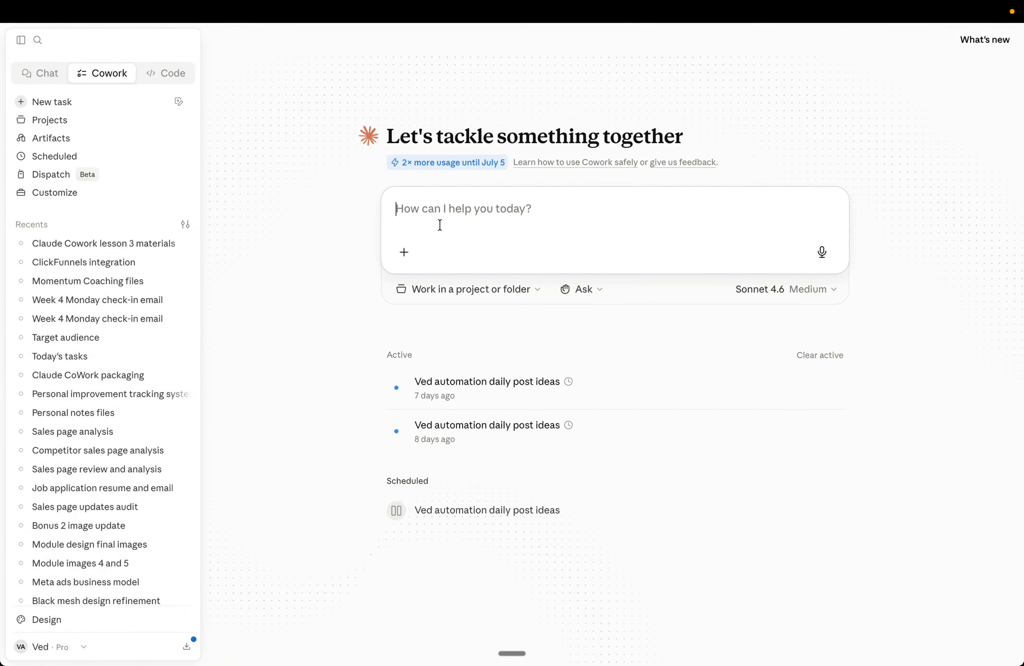
pyautogui.click(455, 288)
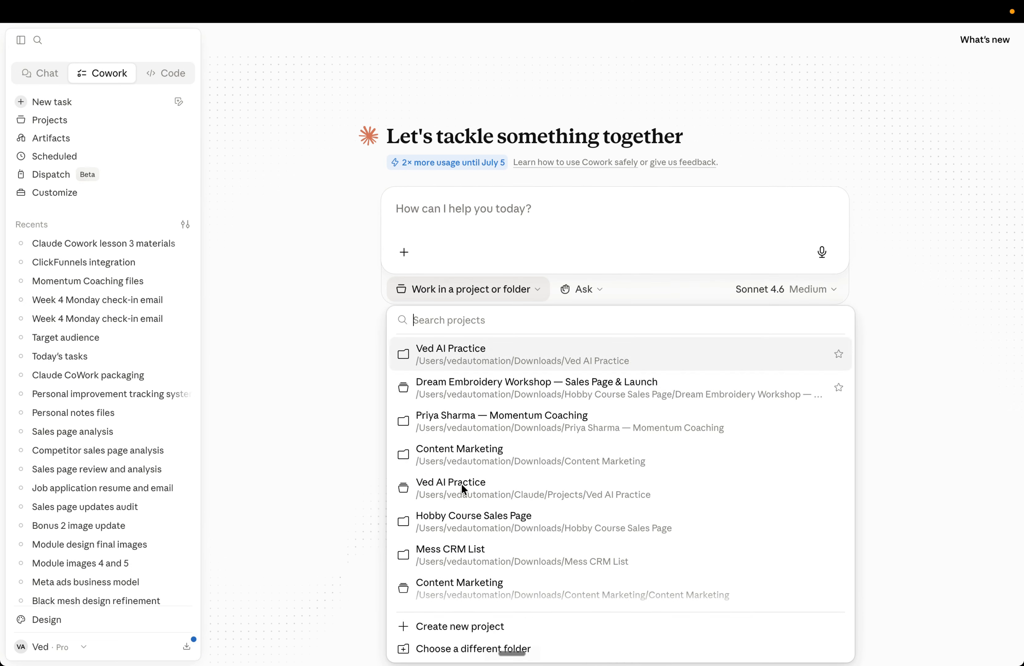
pyautogui.click(446, 647)
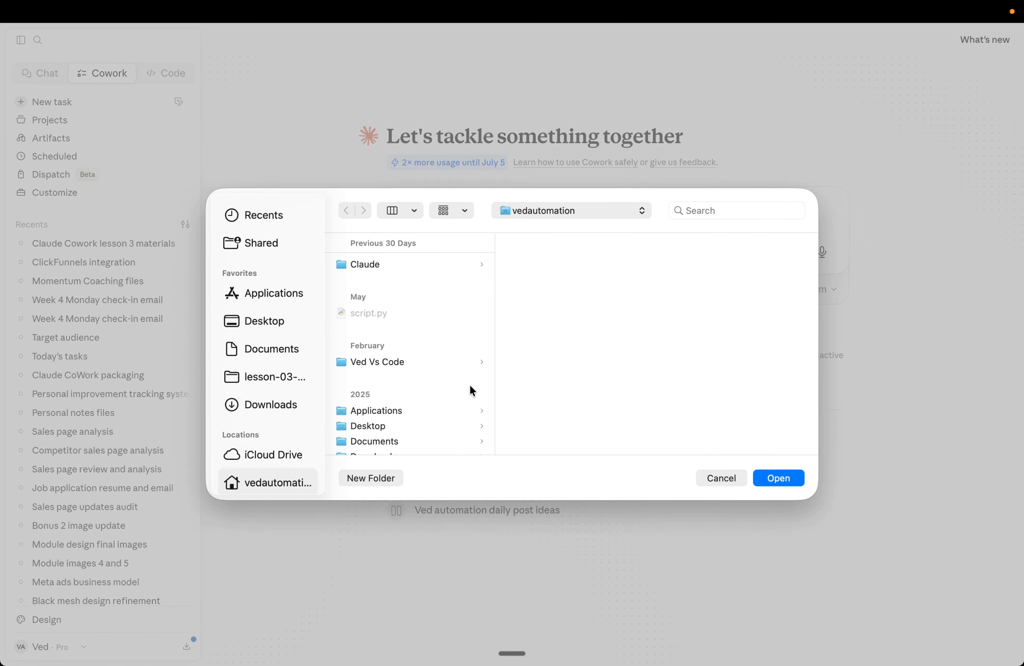
pyautogui.scroll(-3, 428, 346)
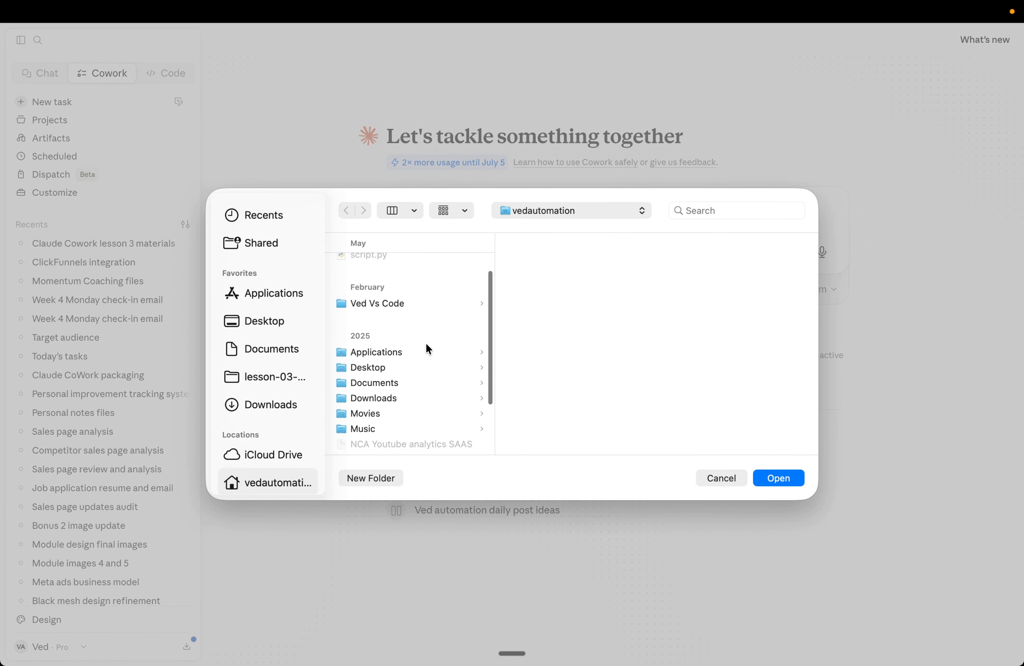
pyautogui.click(254, 408)
pyautogui.click(393, 280)
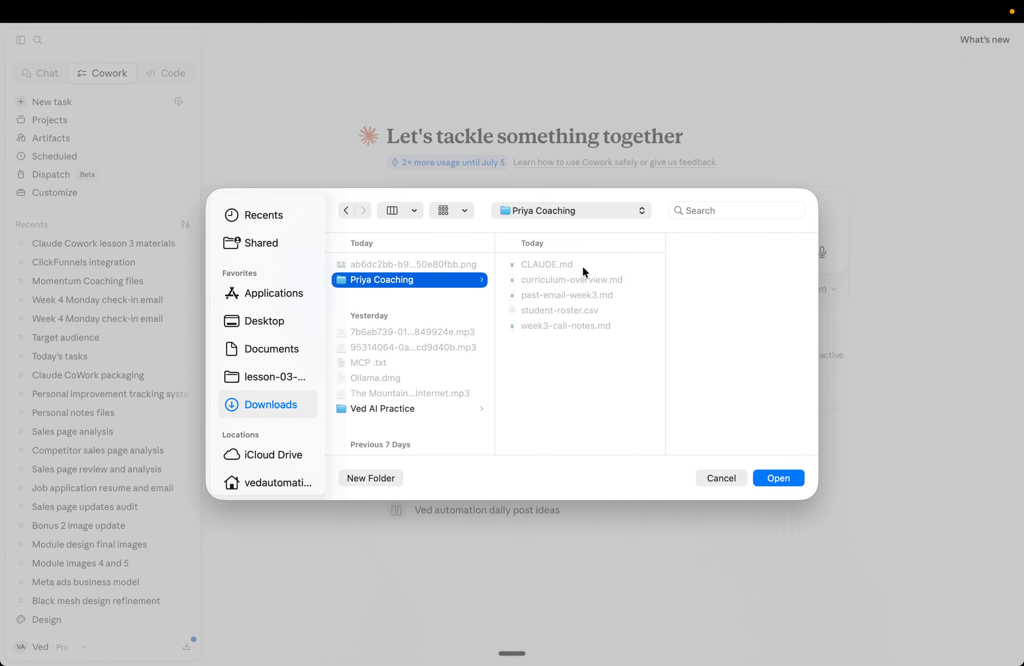
pyautogui.click(772, 479)
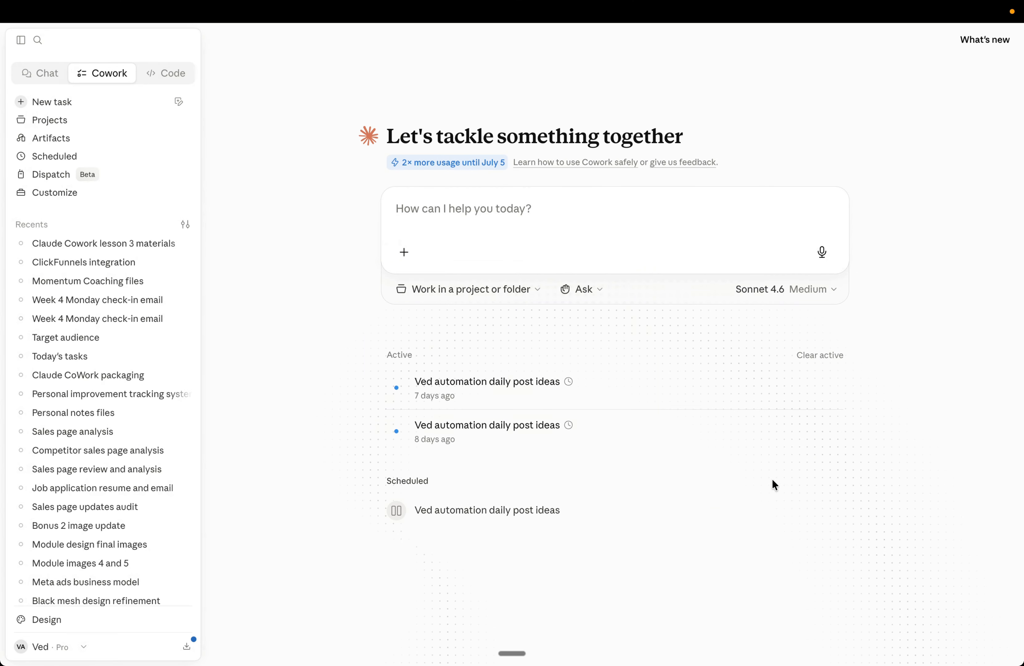
pyautogui.click(600, 394)
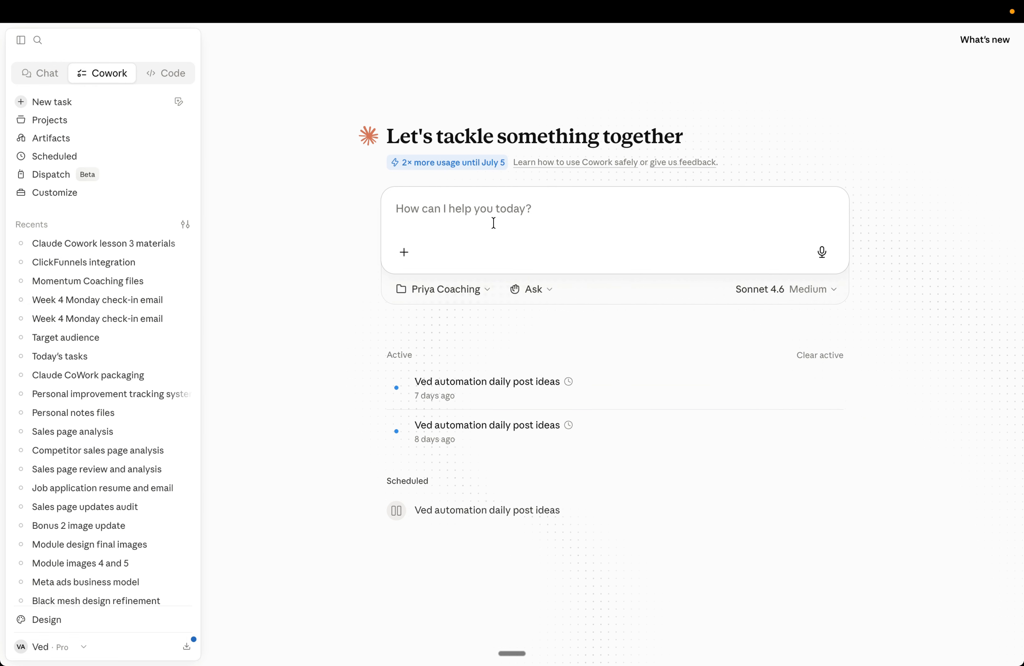
pyautogui.press('XF86MonBrightnessDown')
pyautogui.click(439, 287)
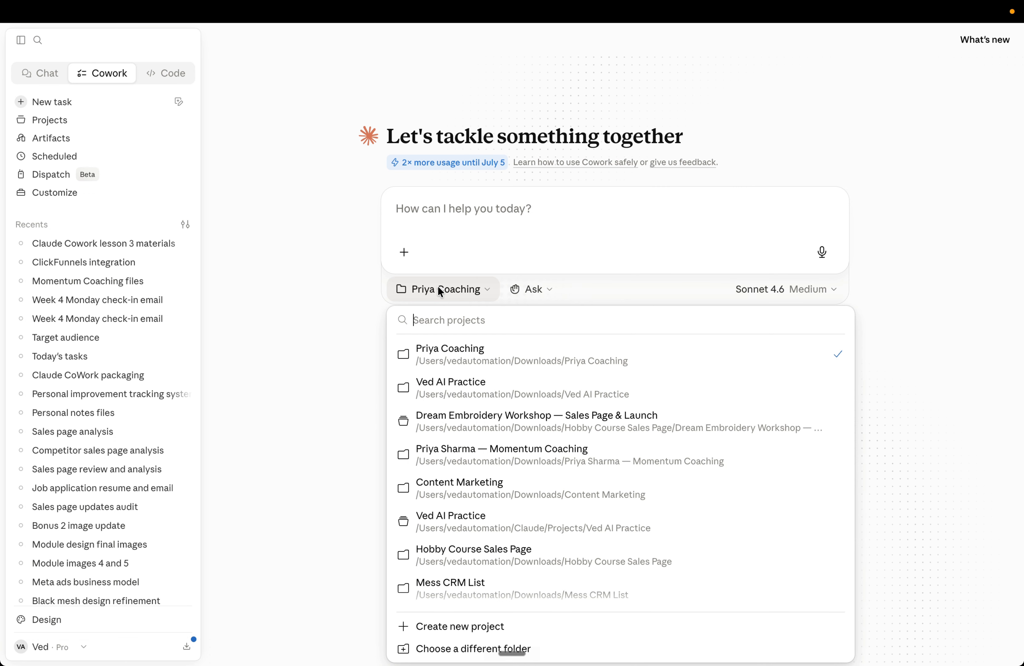
pyautogui.click(348, 313)
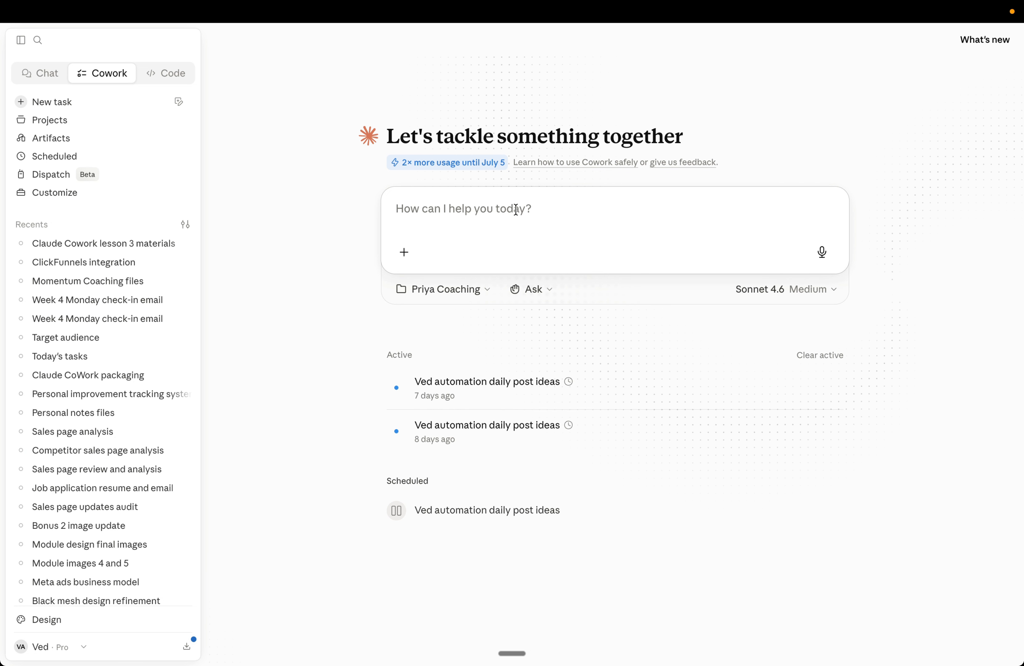
pyautogui.hotkey('ctrl', 'Up')
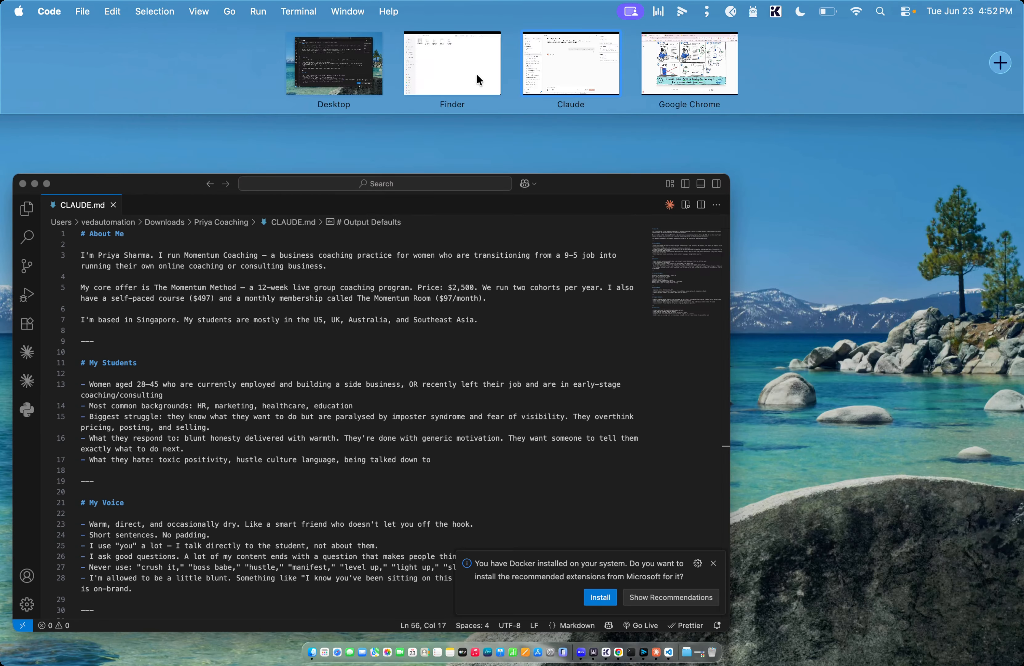
pyautogui.click(476, 72)
pyautogui.click(388, 233)
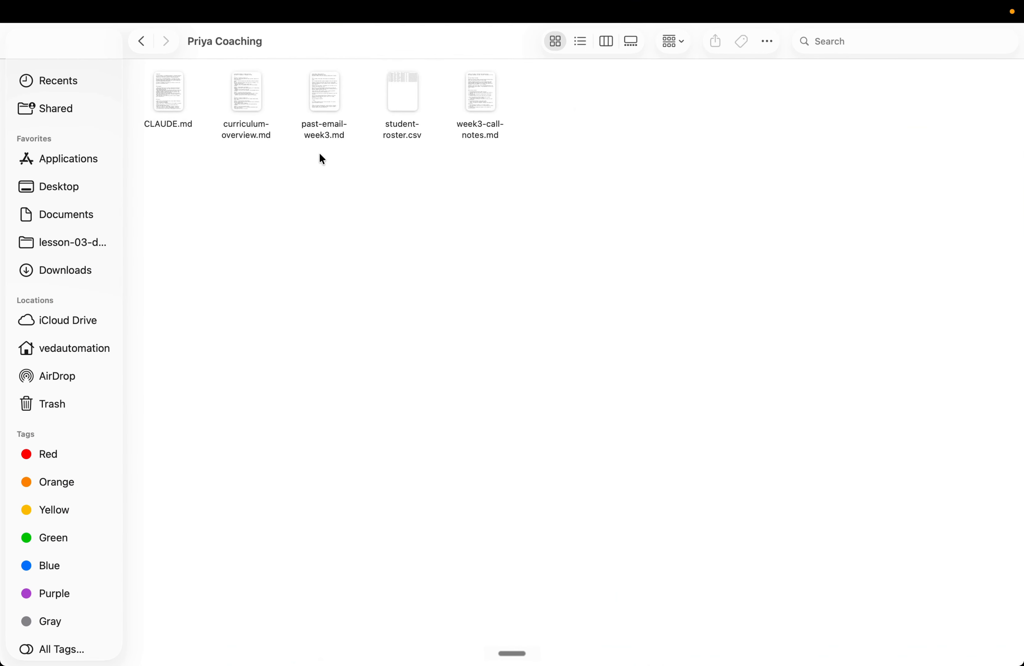
pyautogui.hotkey('ctrl', 'Up')
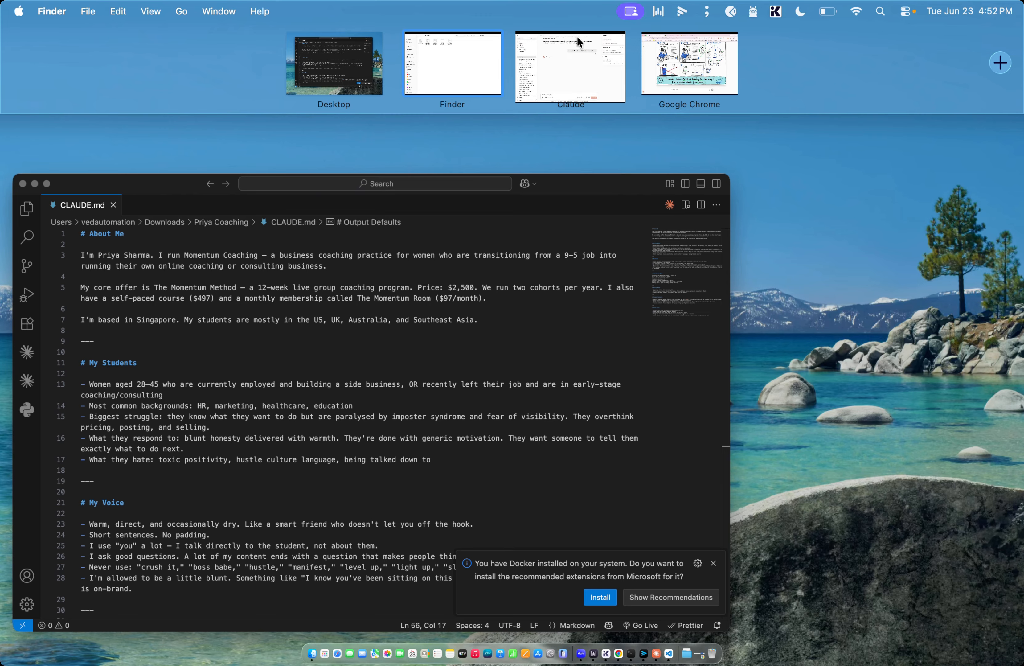
pyautogui.click(577, 44)
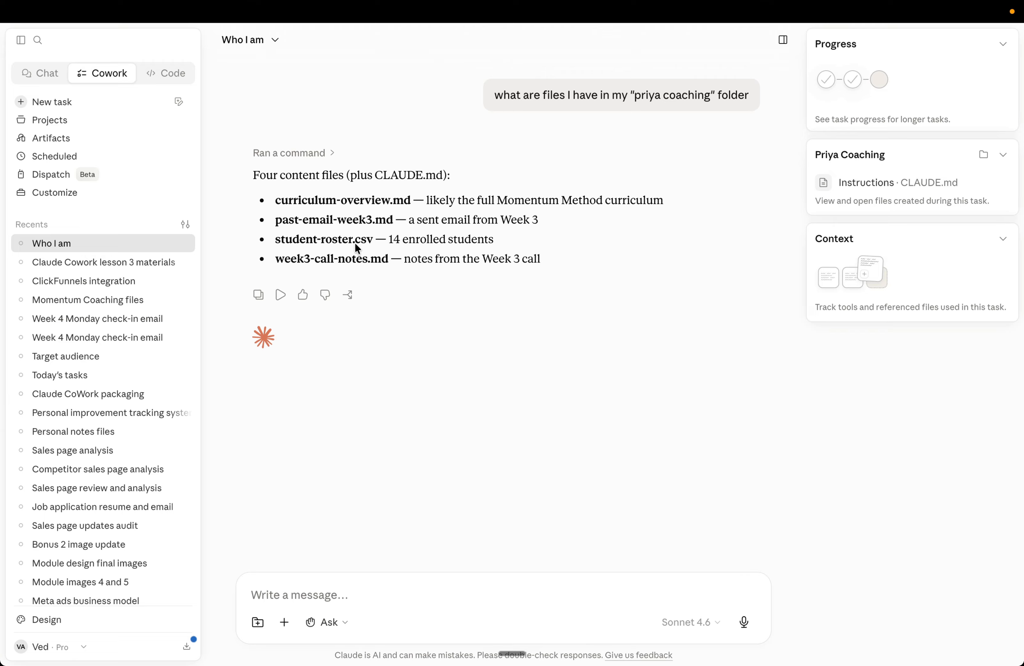
# Step: Open student-roster.csv from the coaching folder, scroll across its columns, and close the spreadsheet
pyautogui.hotkey('ctrl', 'Up')
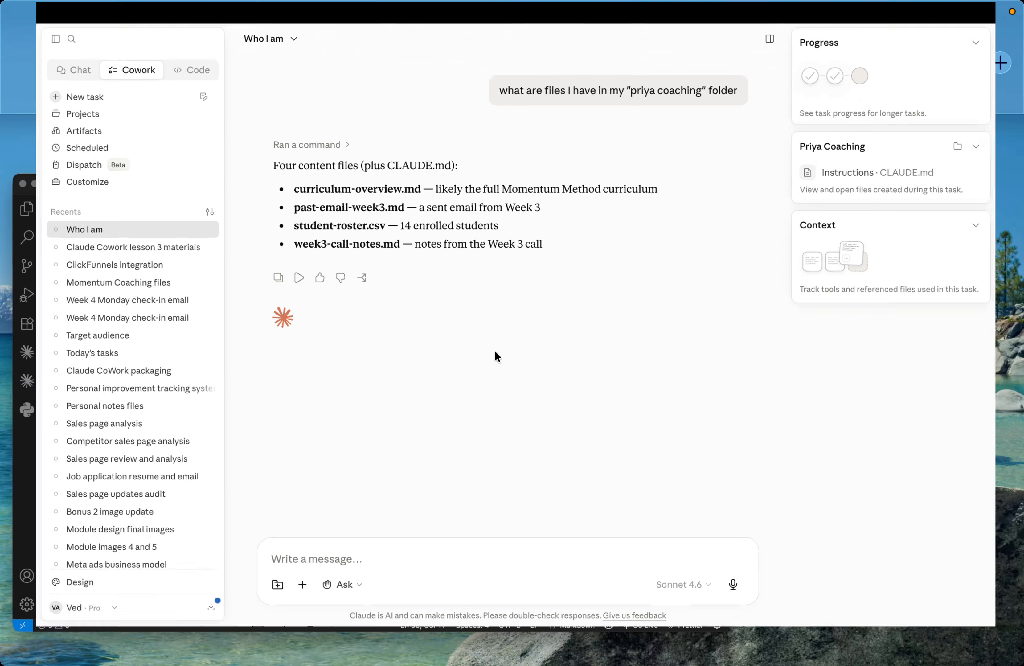
pyautogui.click(473, 78)
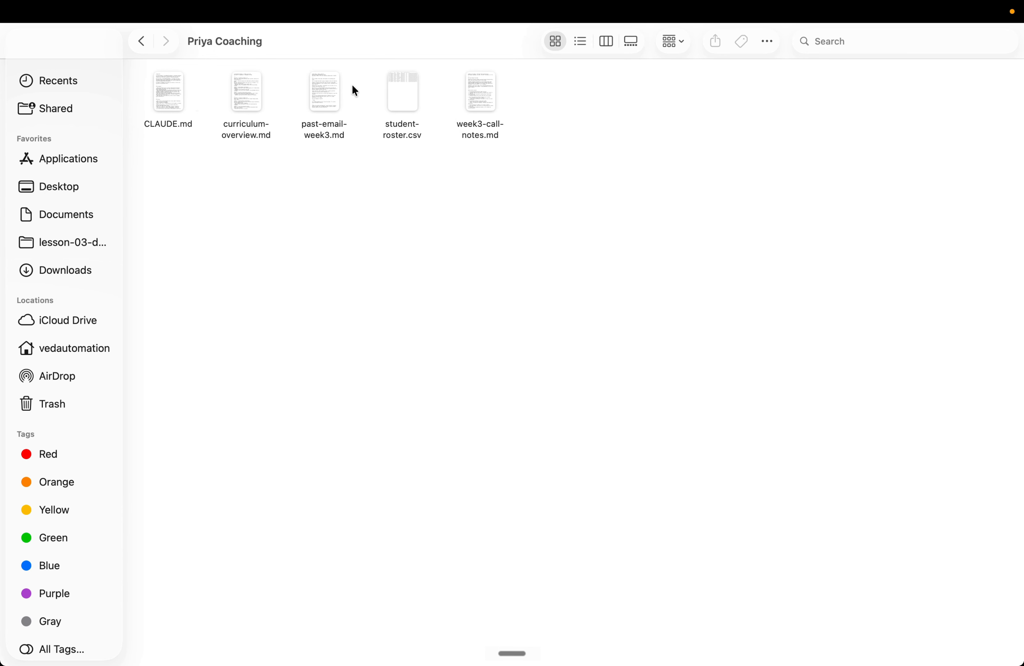
pyautogui.click(405, 97)
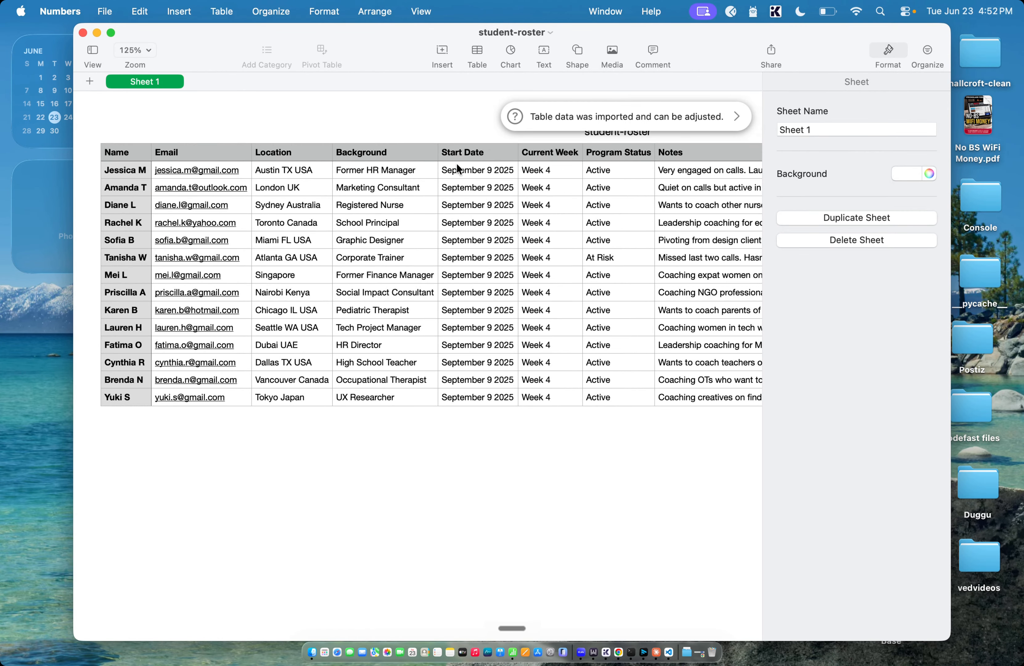
pyautogui.hscroll(5, 569, 168)
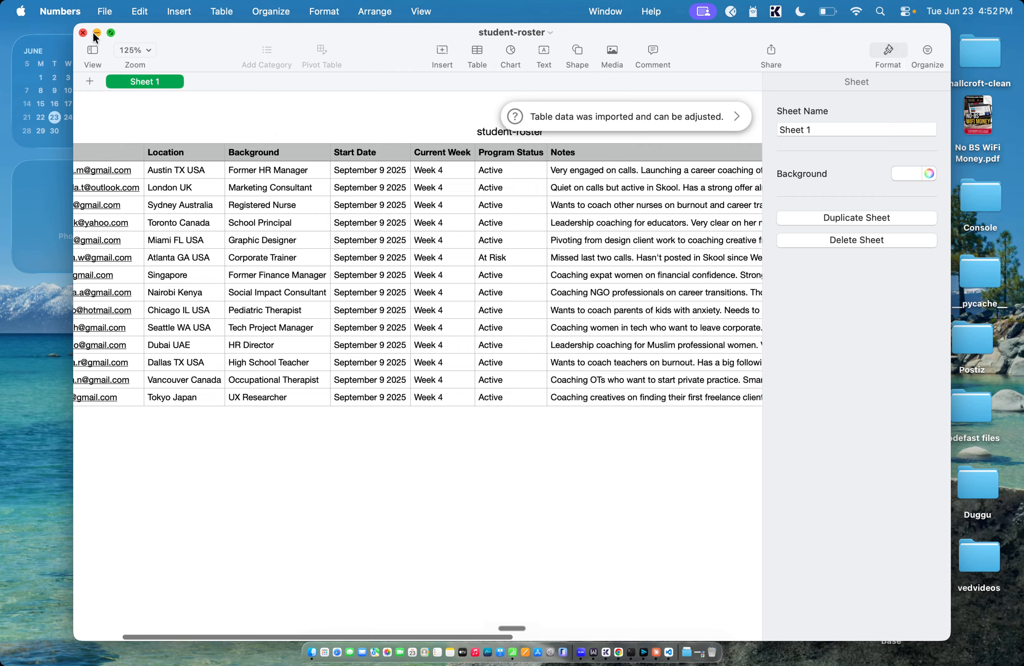
pyautogui.click(83, 33)
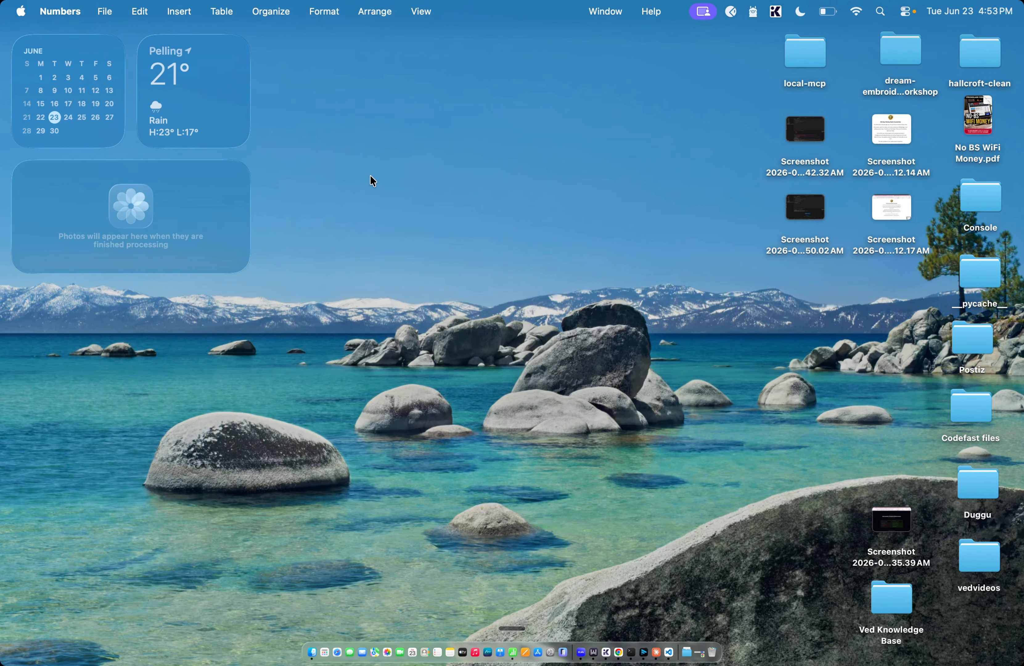
pyautogui.hotkey('ctrl', 'Up')
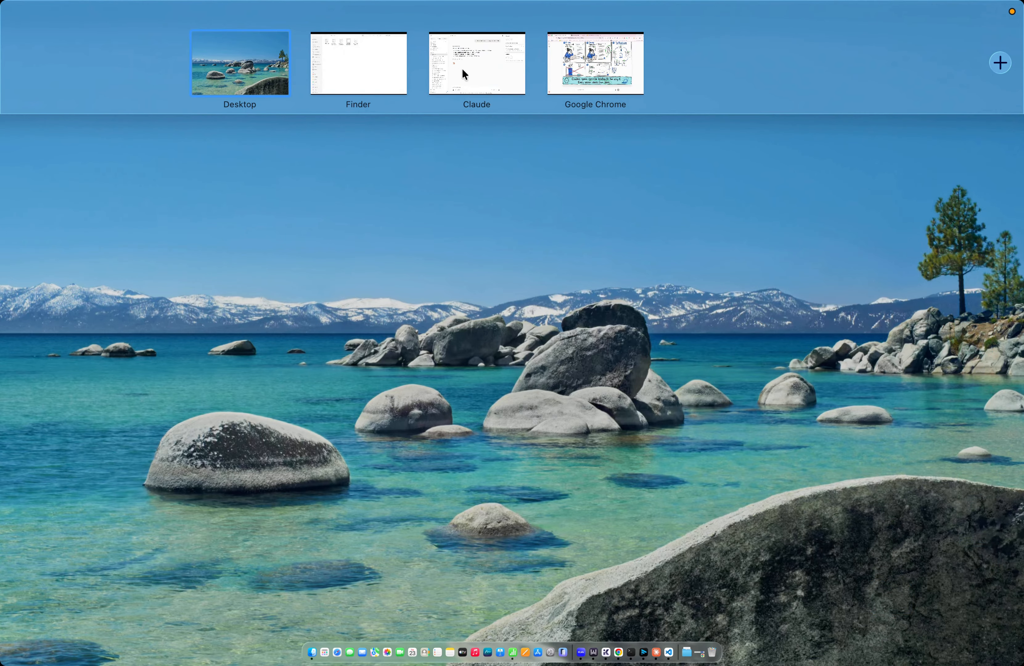
pyautogui.click(461, 68)
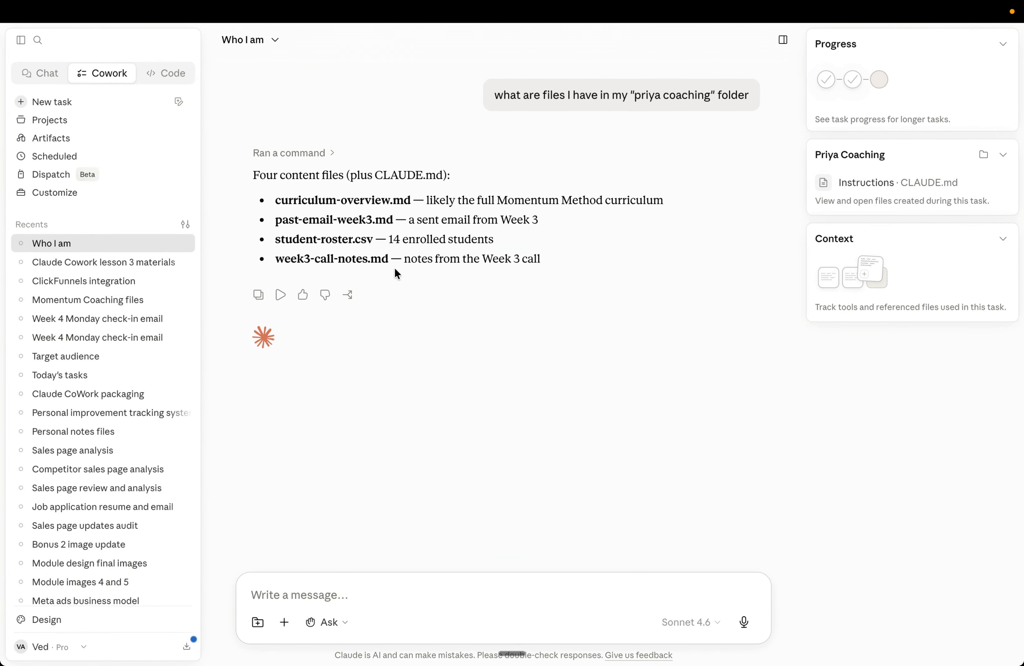
pyautogui.hotkey('ctrl', 'Up')
pyautogui.click(460, 114)
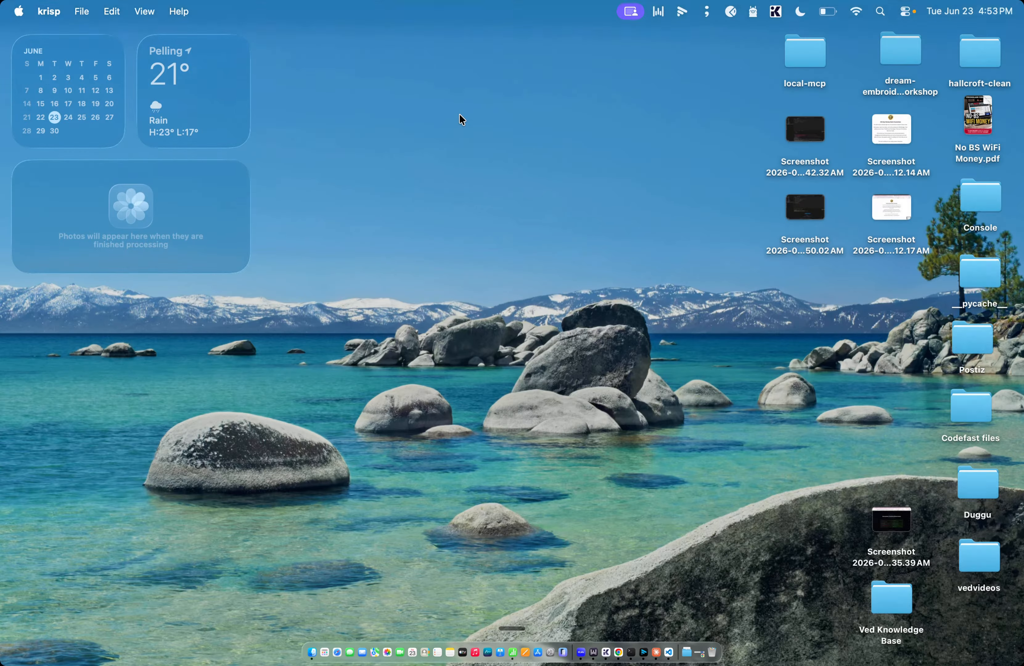
pyautogui.hotkey('ctrl', 'Up')
pyautogui.click(444, 56)
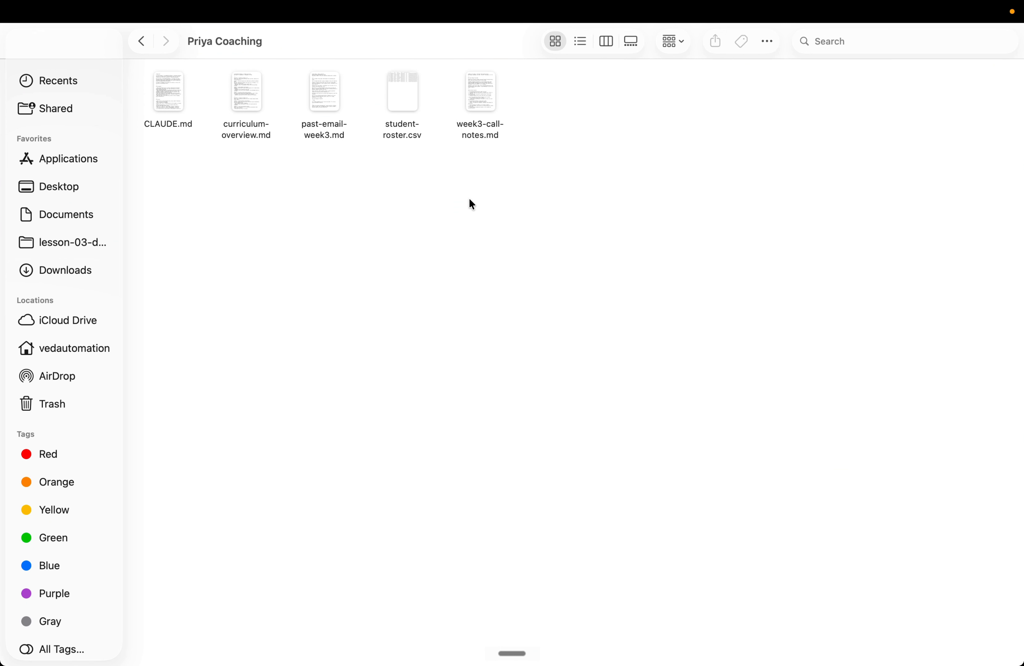
pyautogui.hotkey('ctrl', 'Up')
pyautogui.click(478, 108)
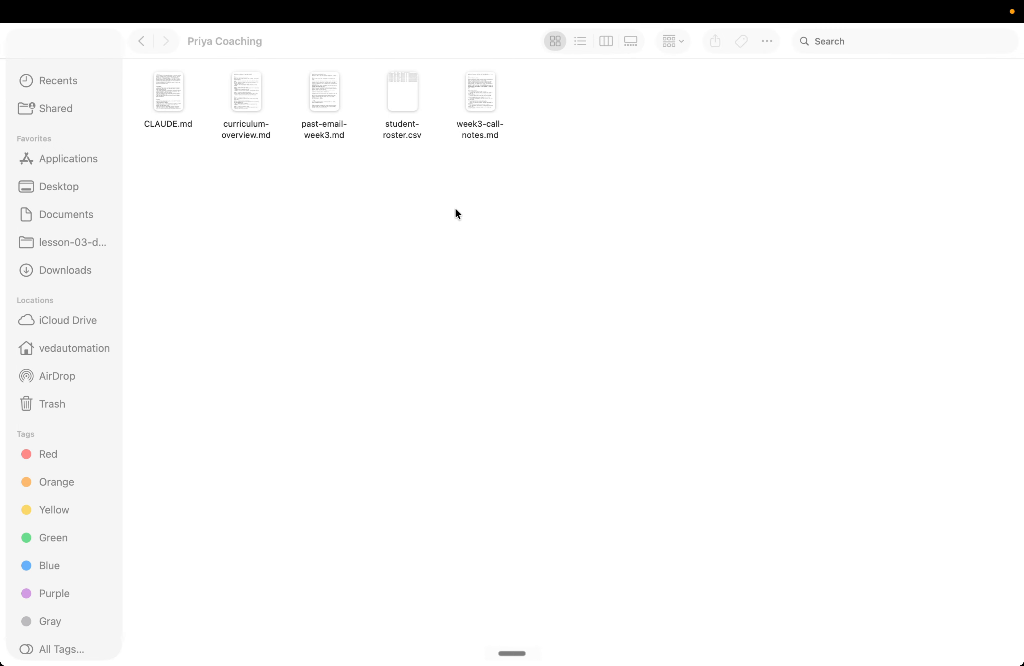
pyautogui.hotkey('ctrl', 'Up')
pyautogui.click(566, 65)
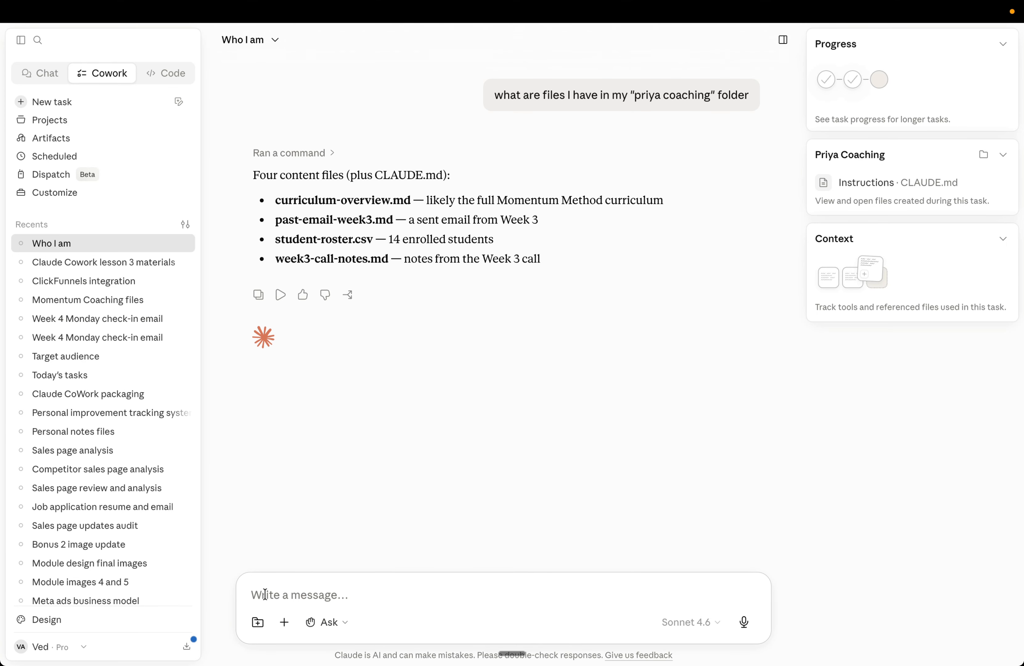
# Step: Attach the coaching folder from Downloads to the current Cowork conversation
pyautogui.click(257, 622)
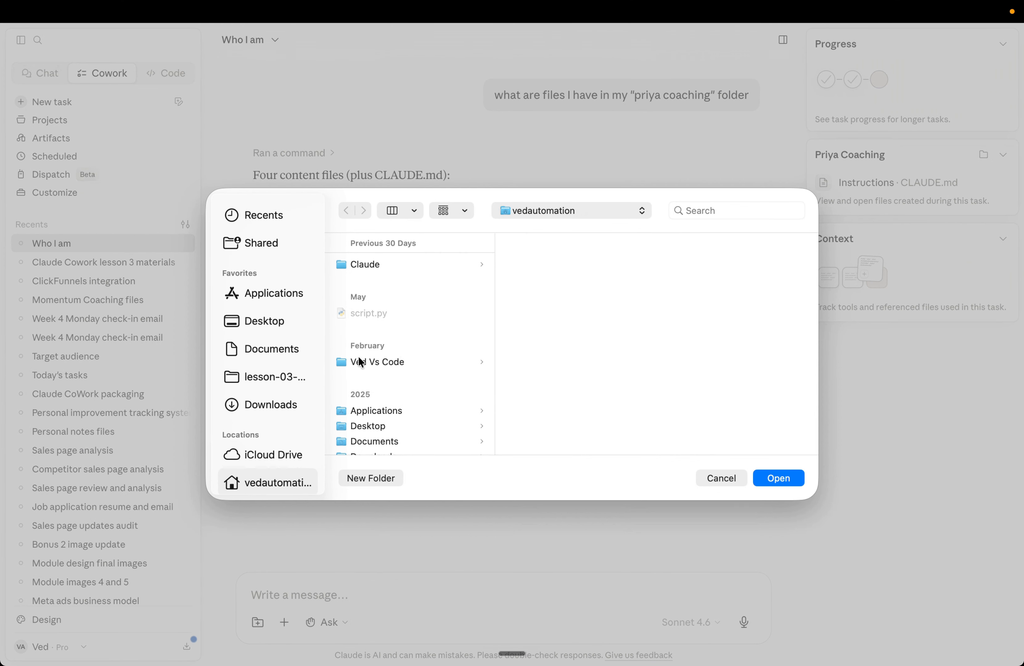
pyautogui.click(287, 403)
pyautogui.click(397, 280)
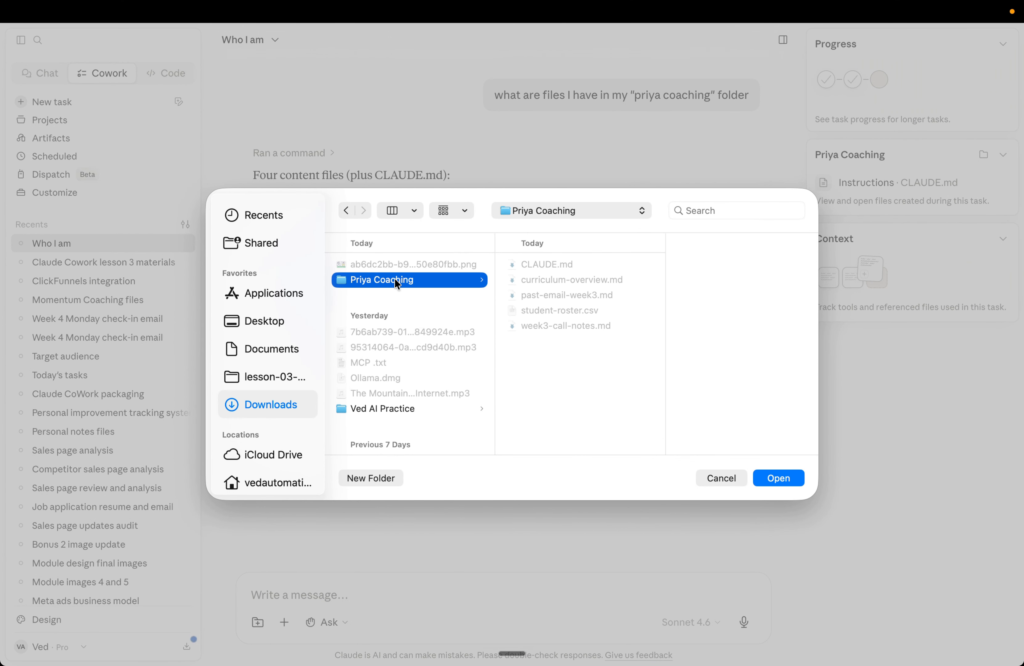
pyautogui.click(781, 478)
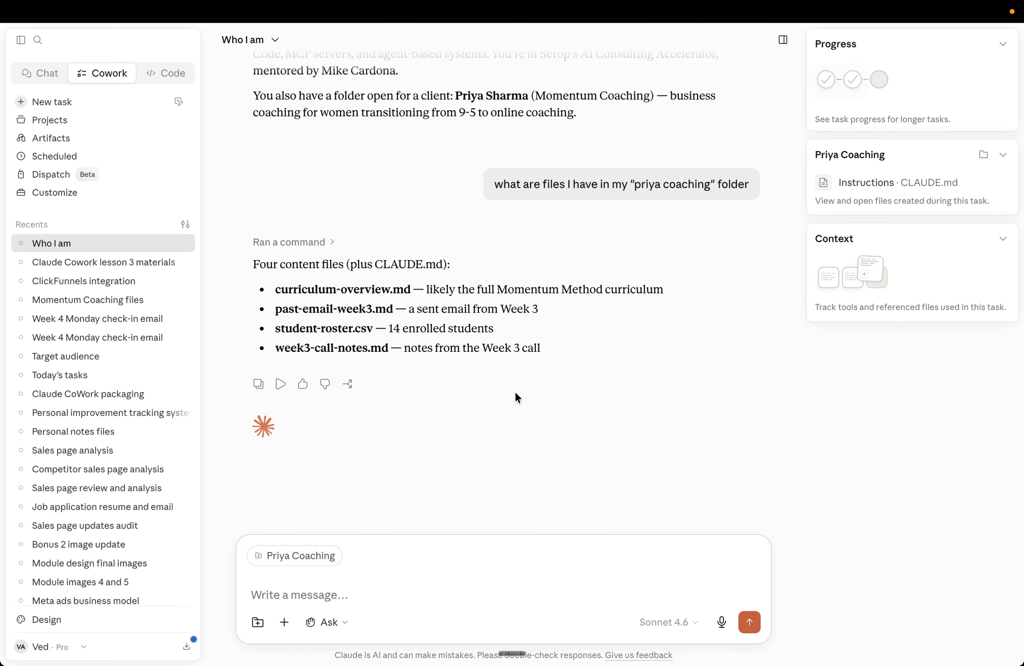
# Step: Send the prompt 'write the week 4 monday check-in email'
pyautogui.scroll(4, 517, 397)
pyautogui.write('write the week 4 monday ')
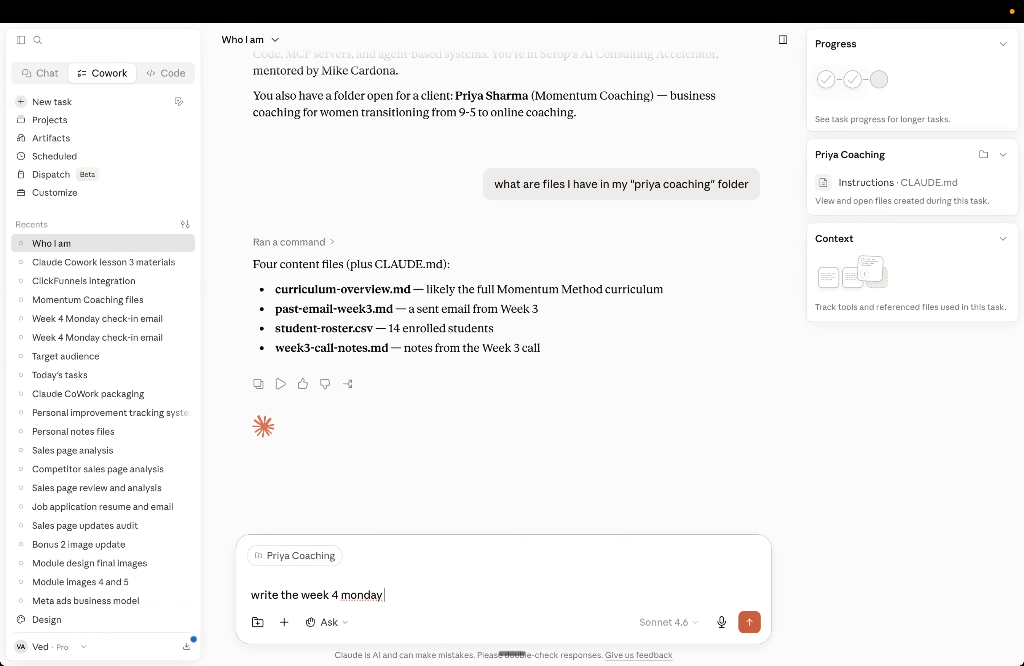
pyautogui.write('check-in email')
pyautogui.press('Return')
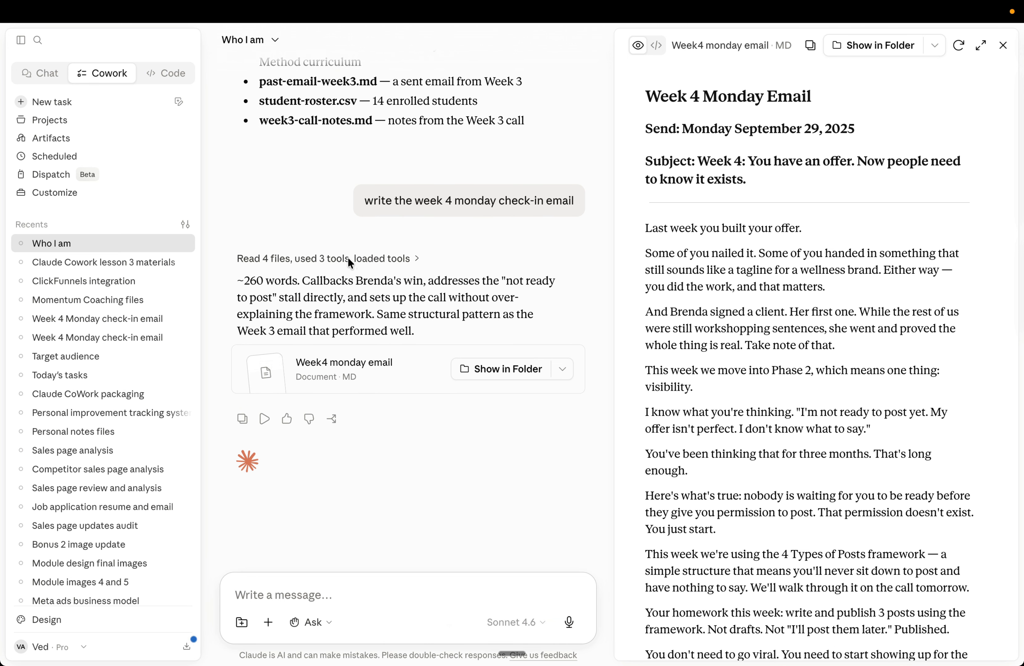
# Step: Expand the response's tool activity and scroll through the files it read and the steps it took
pyautogui.click(347, 257)
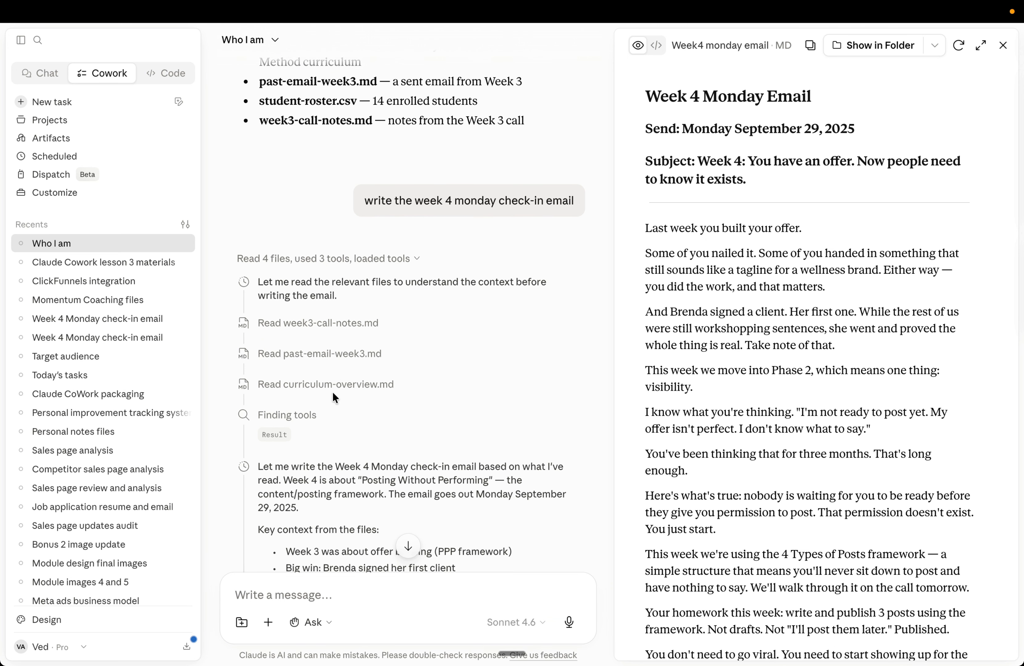
pyautogui.scroll(-2, 332, 394)
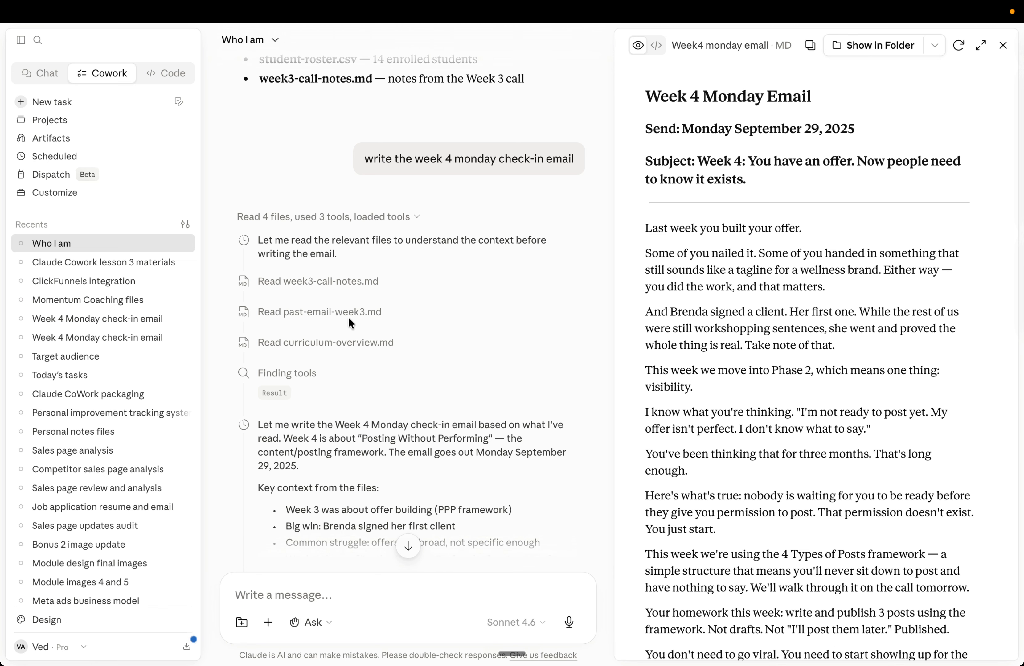
pyautogui.scroll(-1, 348, 317)
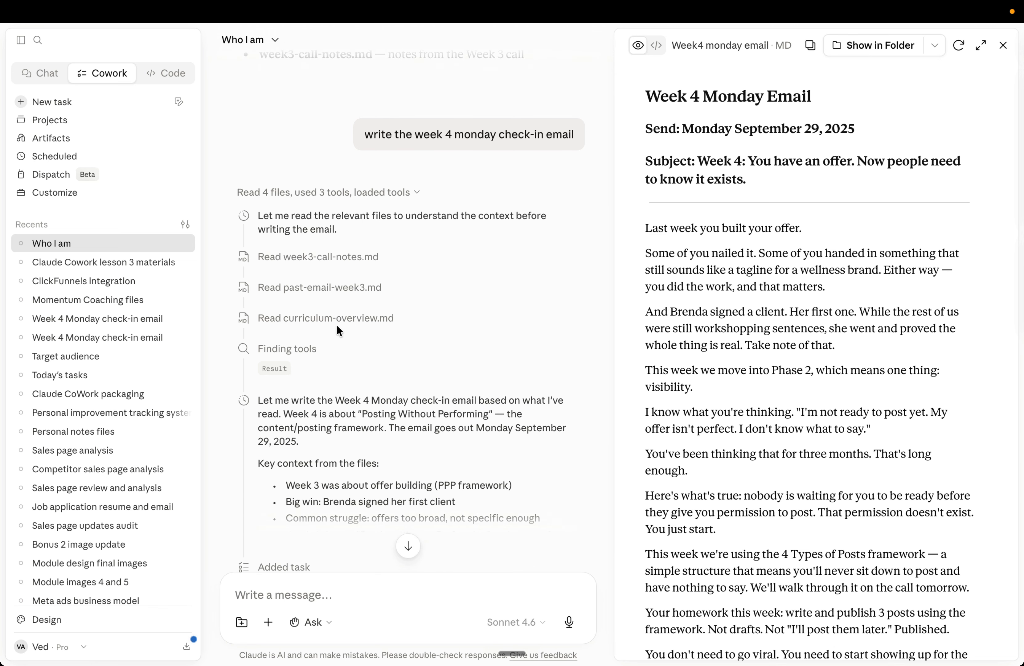
pyautogui.scroll(-5, 353, 323)
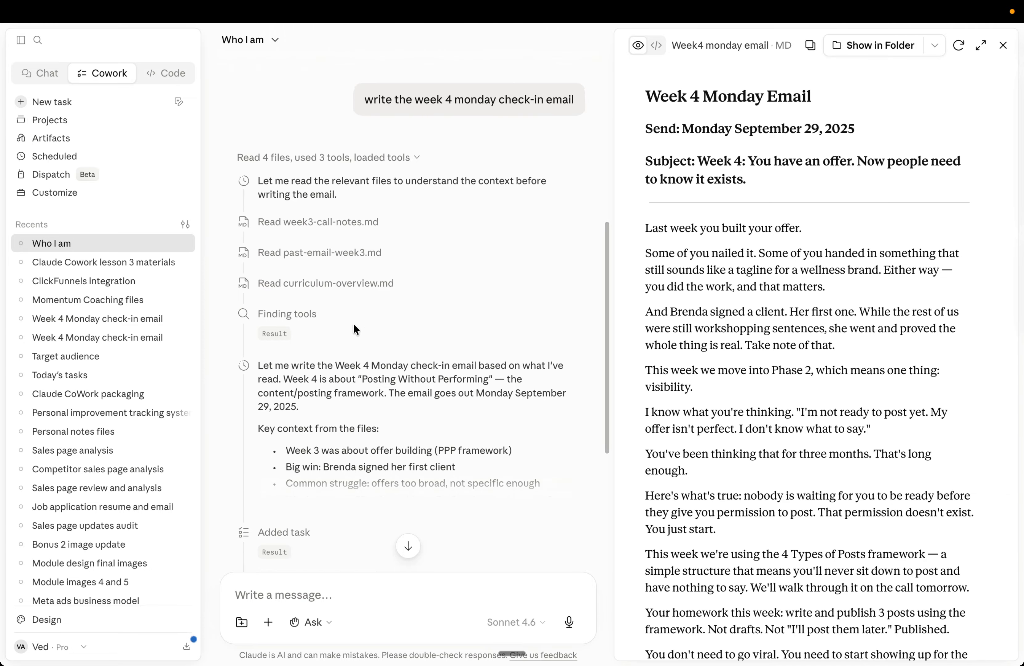
pyautogui.scroll(-8, 368, 340)
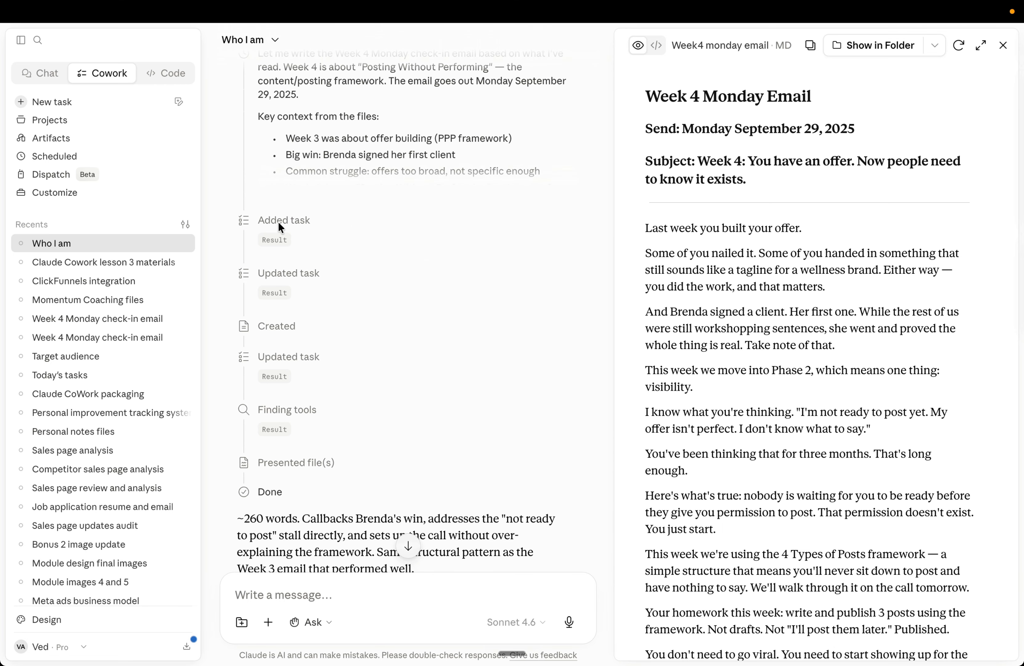
# Step: Close the document preview, expand the task progress panel, and scroll down to the finished response
pyautogui.click(1002, 46)
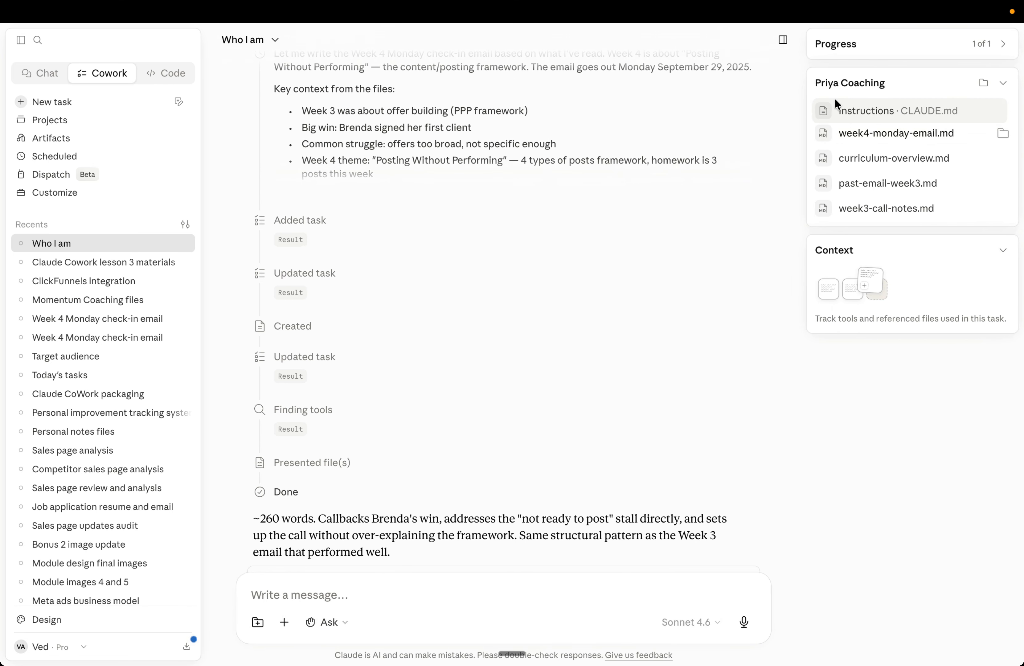
pyautogui.click(864, 48)
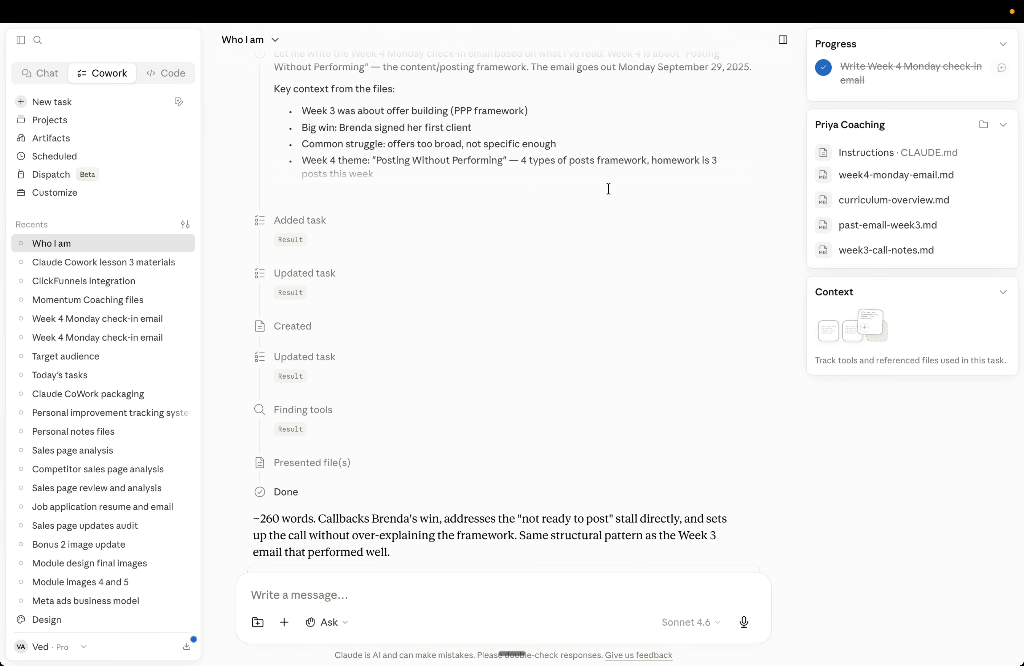
pyautogui.scroll(-2, 505, 283)
pyautogui.scroll(-1, 505, 284)
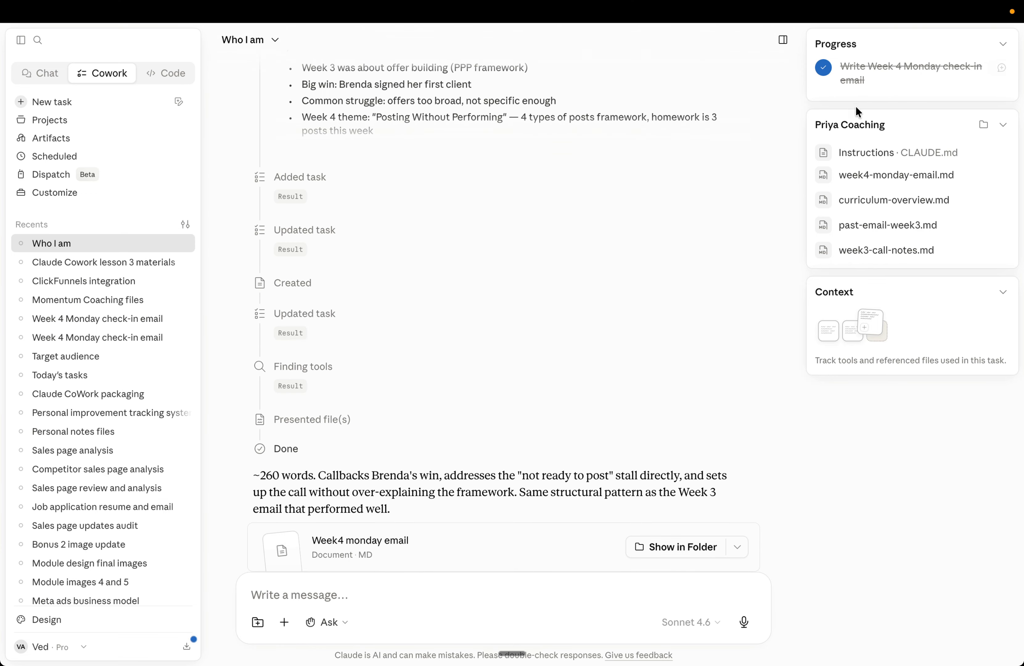
pyautogui.scroll(-5, 539, 384)
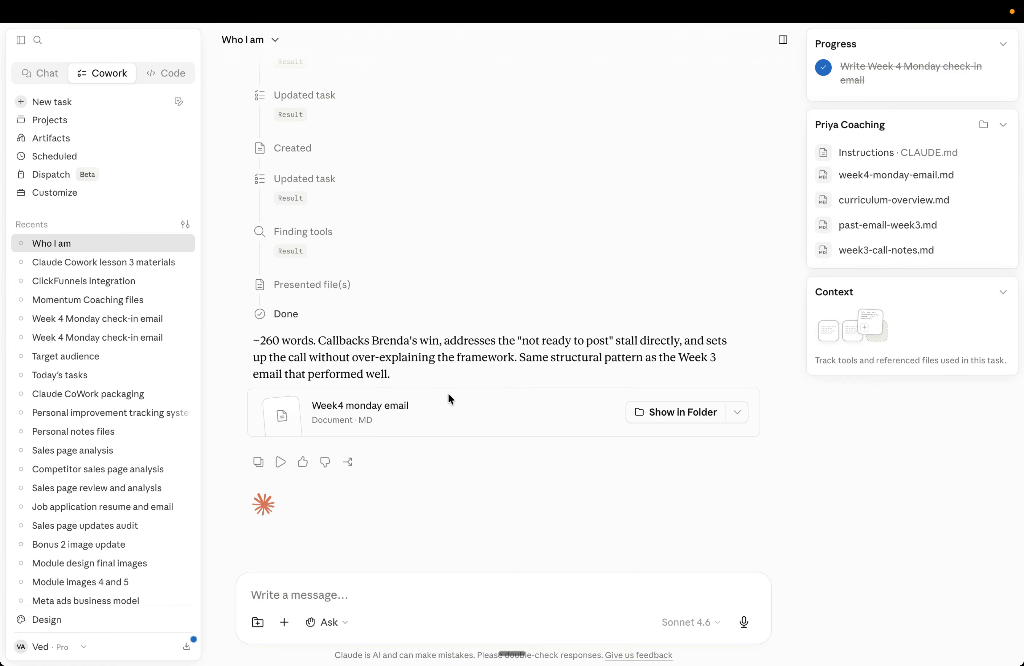
# Step: Open the generated Week4 monday email document, read it through to the sign-off, close it, and review the conversation
pyautogui.click(373, 401)
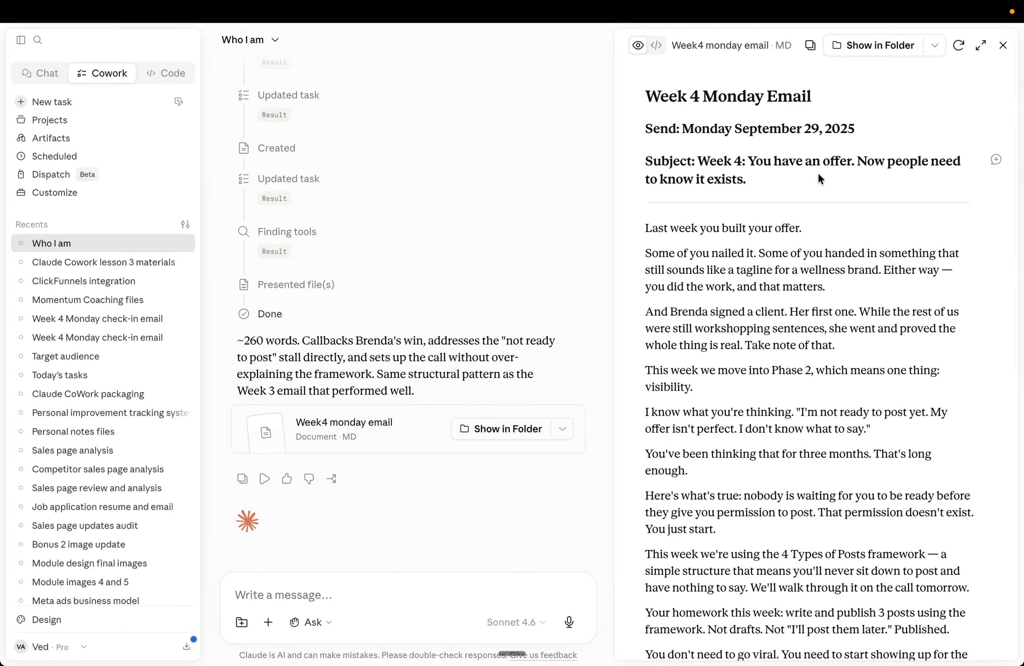
pyautogui.scroll(-3, 742, 294)
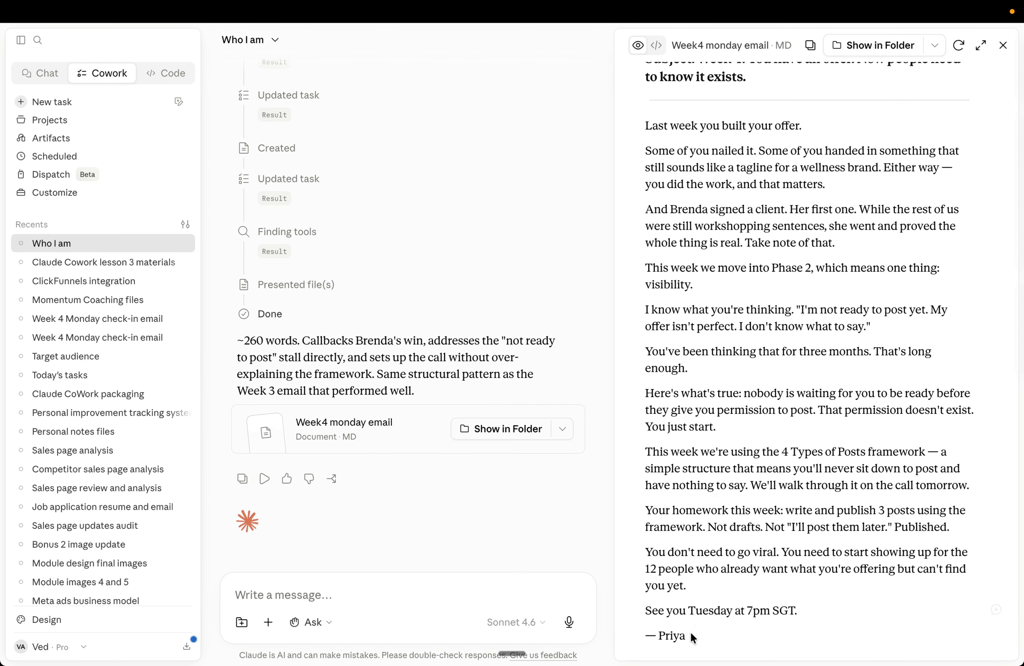
pyautogui.moveTo(687, 635); pyautogui.dragTo(646, 634)
pyautogui.click(704, 495)
pyautogui.scroll(3, 721, 344)
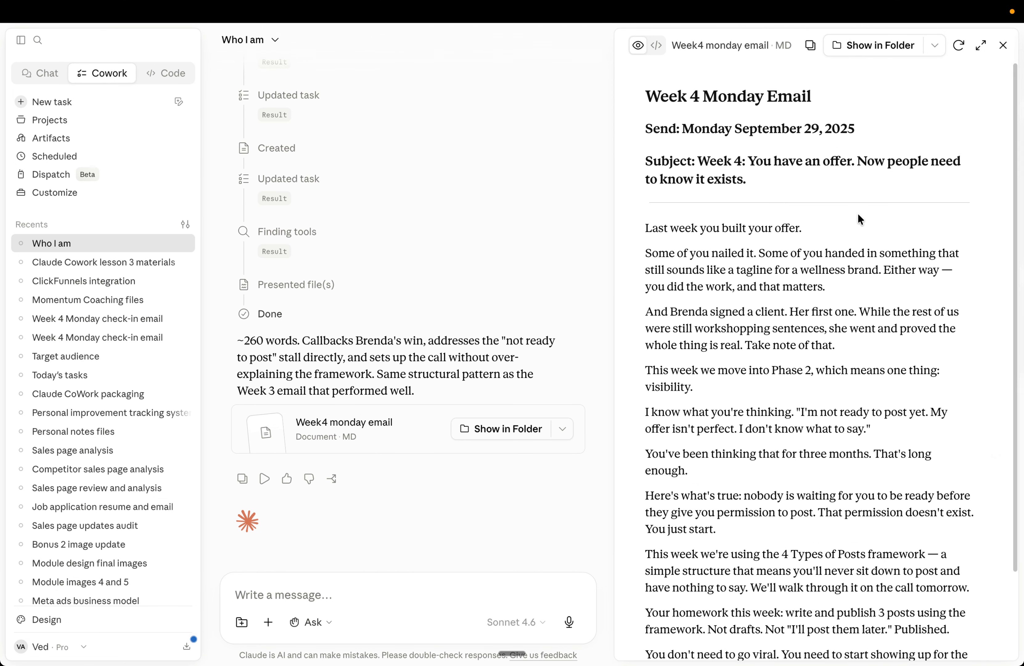
pyautogui.click(1003, 45)
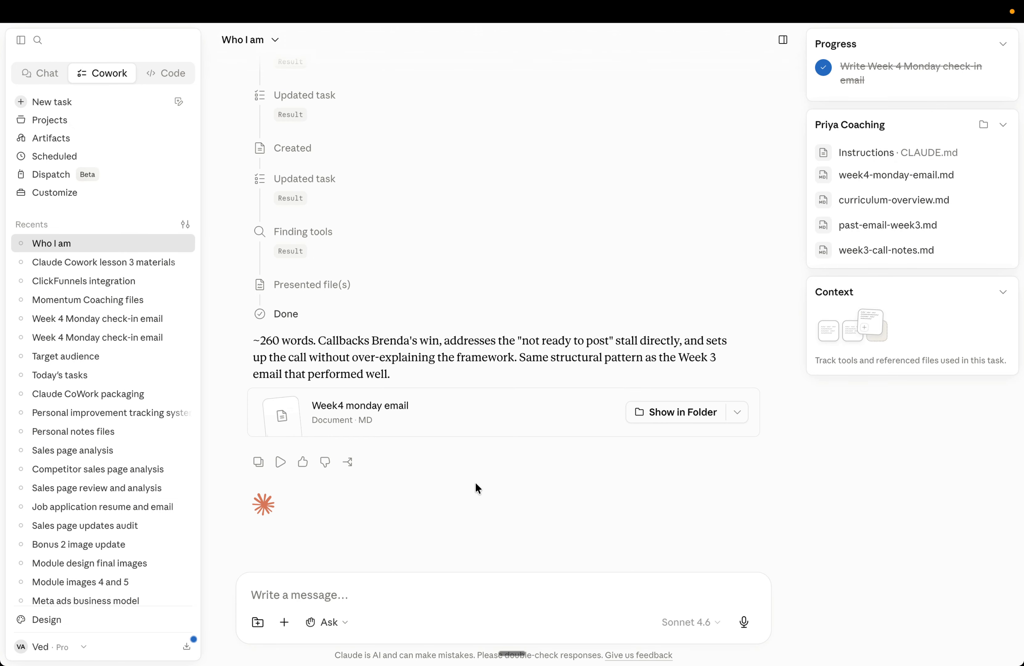
pyautogui.scroll(15, 504, 294)
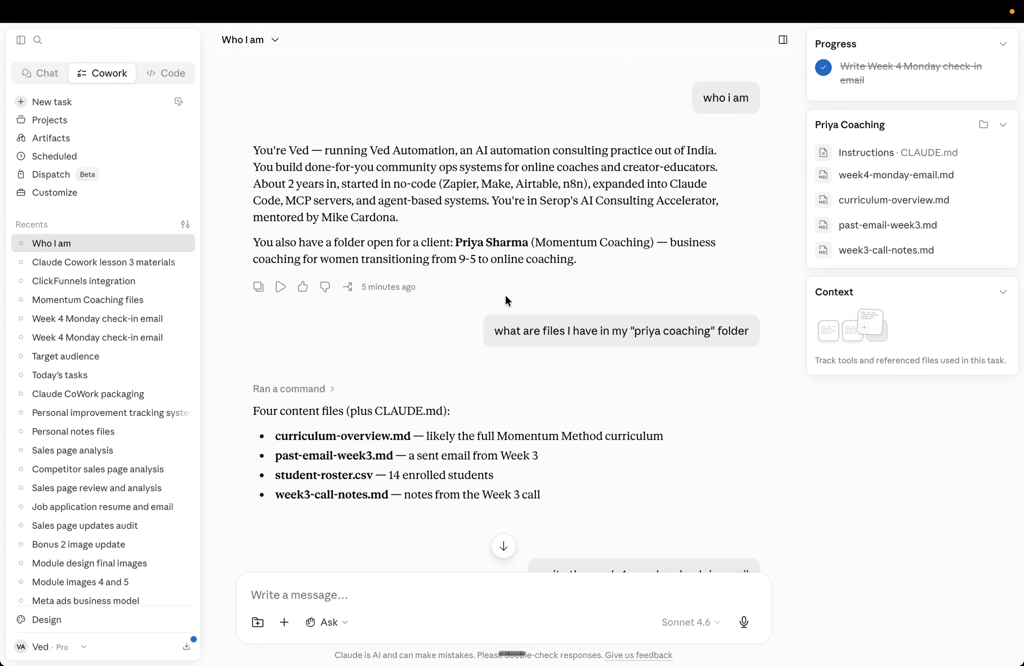
pyautogui.scroll(-5, 505, 296)
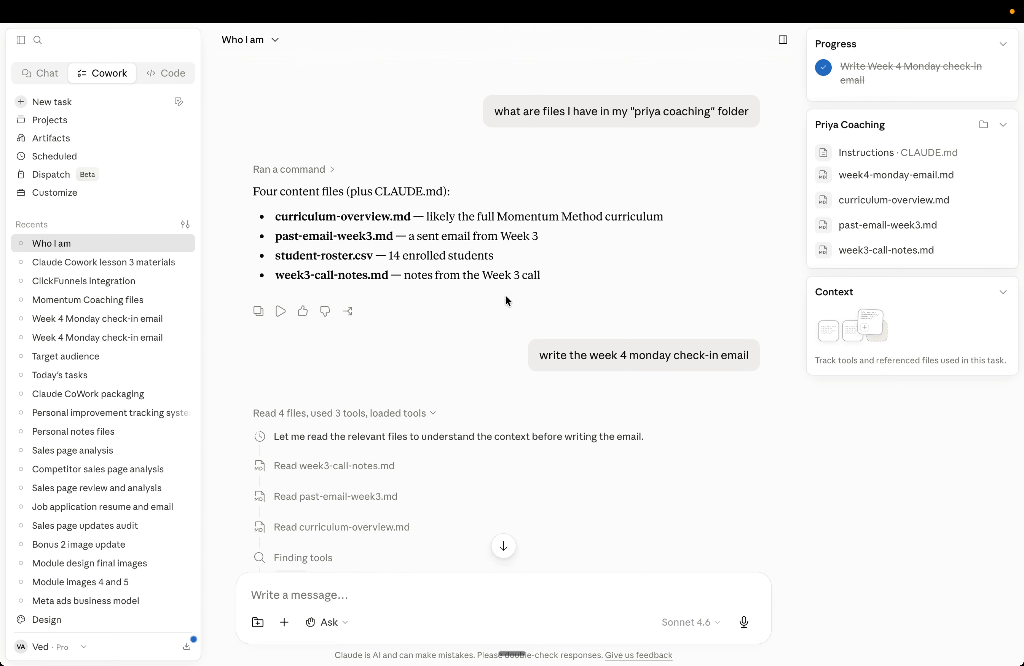
# Step: Paste the prompt asking for a Week 3 student check-in report saved as a Word doc, separating its paragraphs with blank lines
pyautogui.scroll(3, 505, 294)
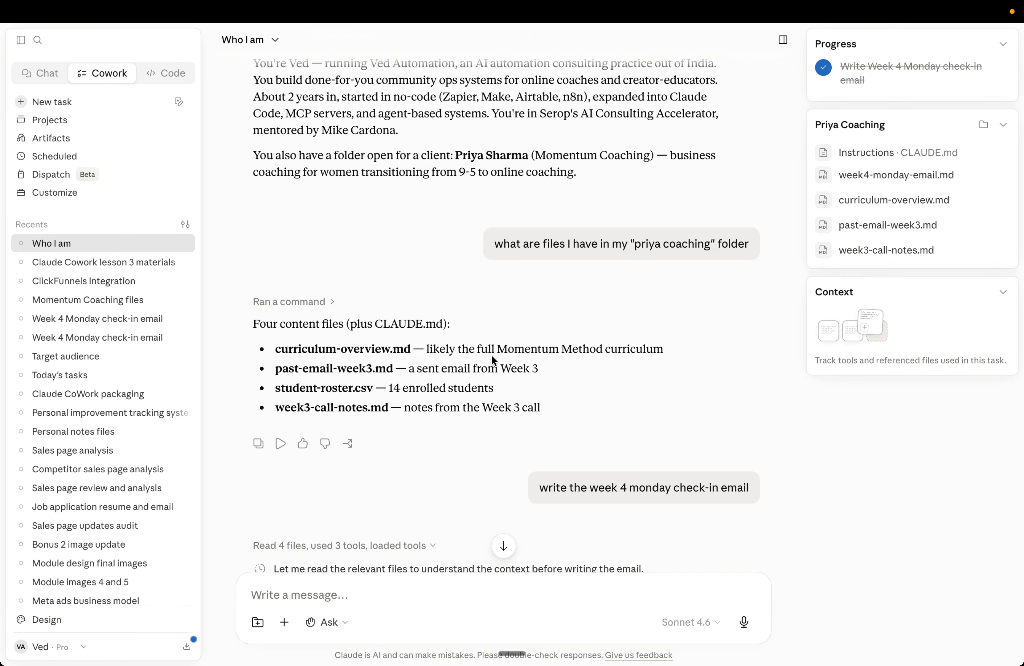
pyautogui.scroll(-15, 490, 353)
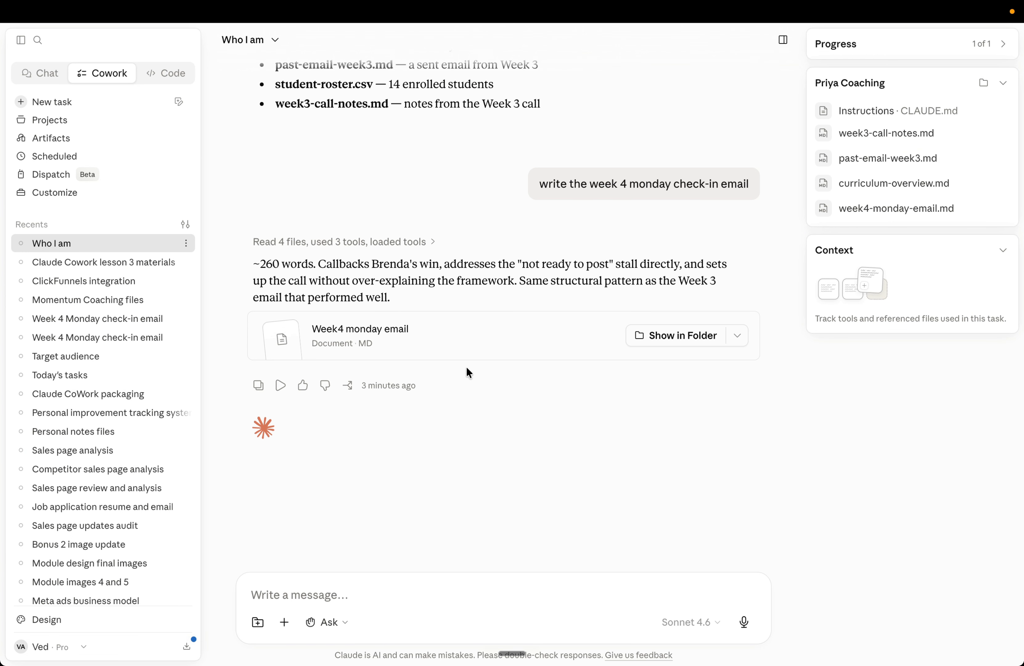
pyautogui.click(364, 599)
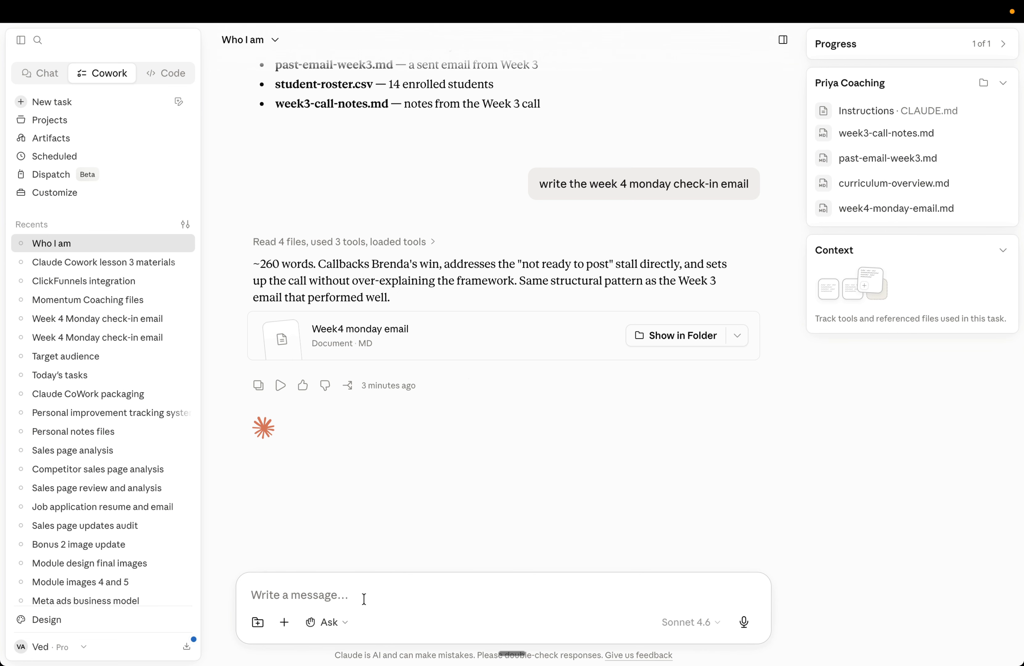
pyautogui.write("Here are my student roster and call notes from Week 3. Create a student check-in report that flags who needs attention this week, what each person's status is, and what my next action should be for each of them. Save it as a Word doc in this folder.")
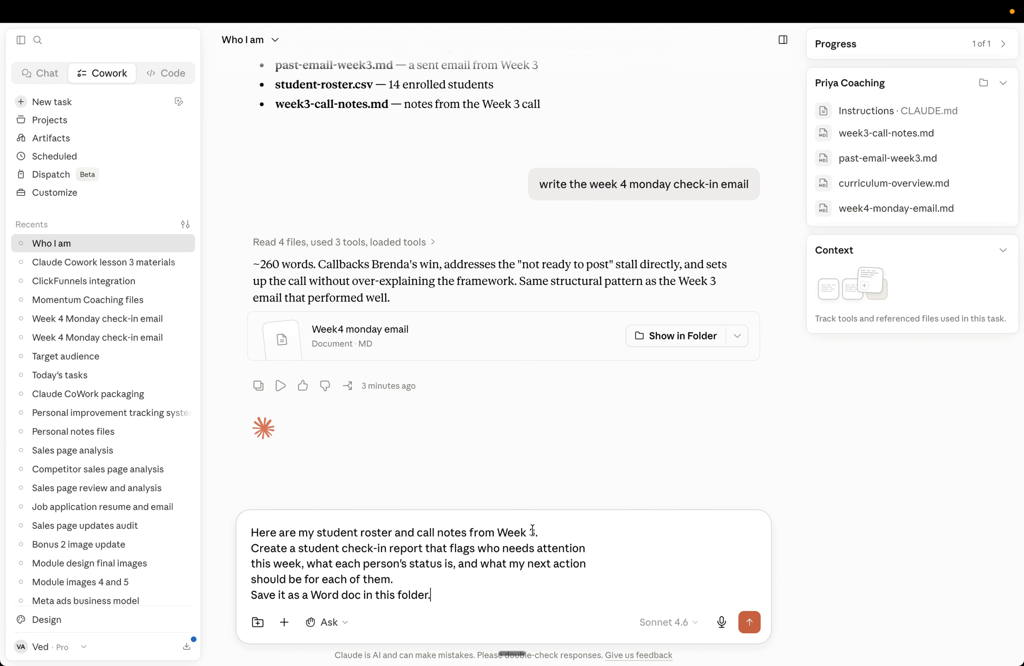
pyautogui.click(546, 529)
pyautogui.hotkey('shift', 'Return')
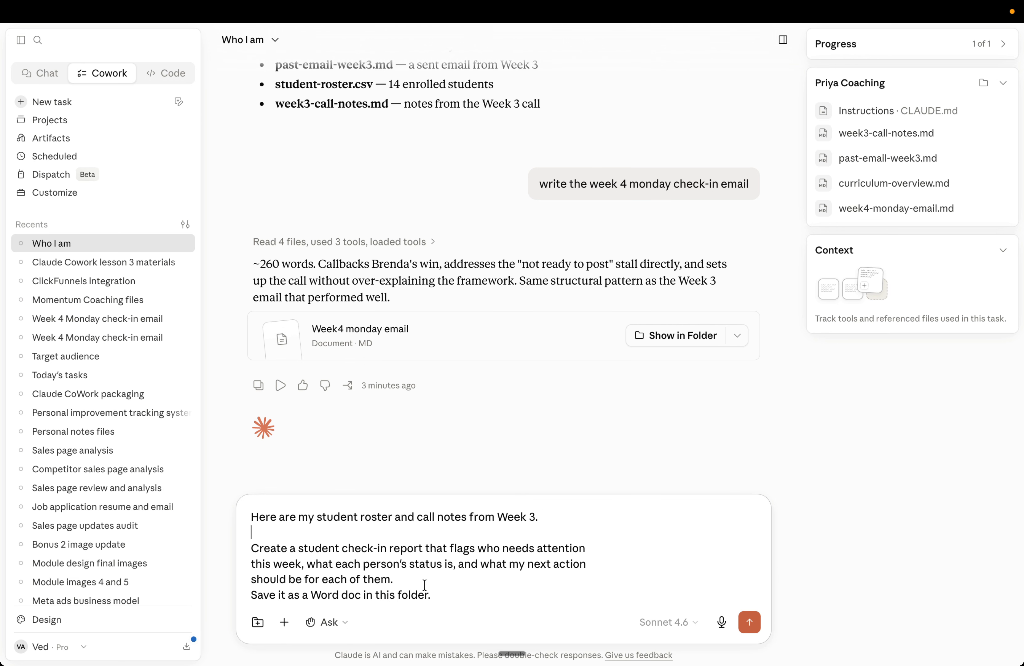
pyautogui.hotkey('shift', 'Return')
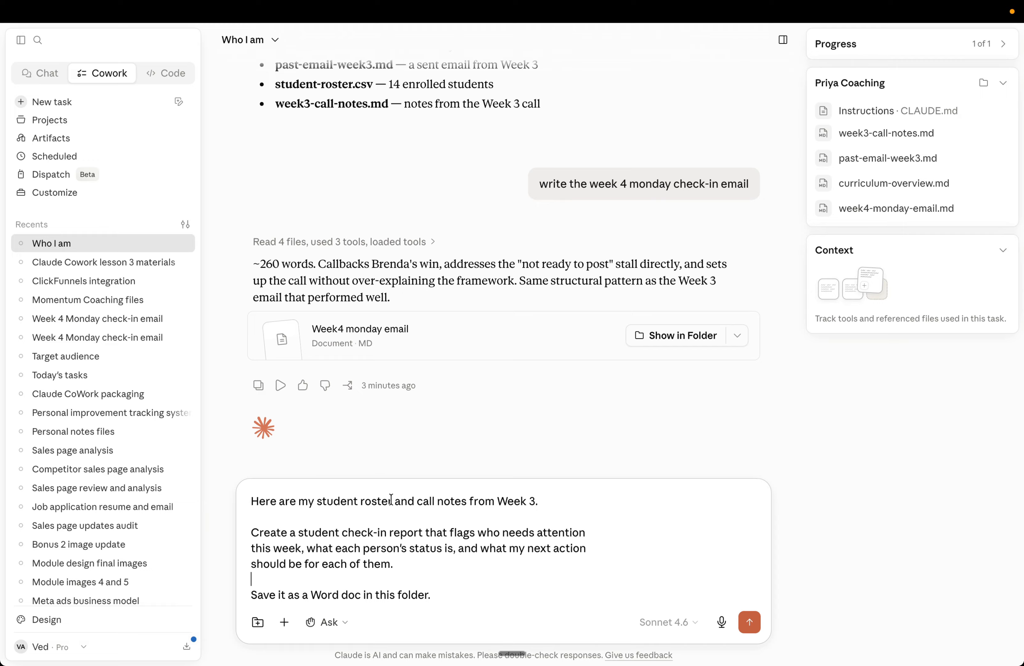
pyautogui.moveTo(392, 501); pyautogui.dragTo(318, 500)
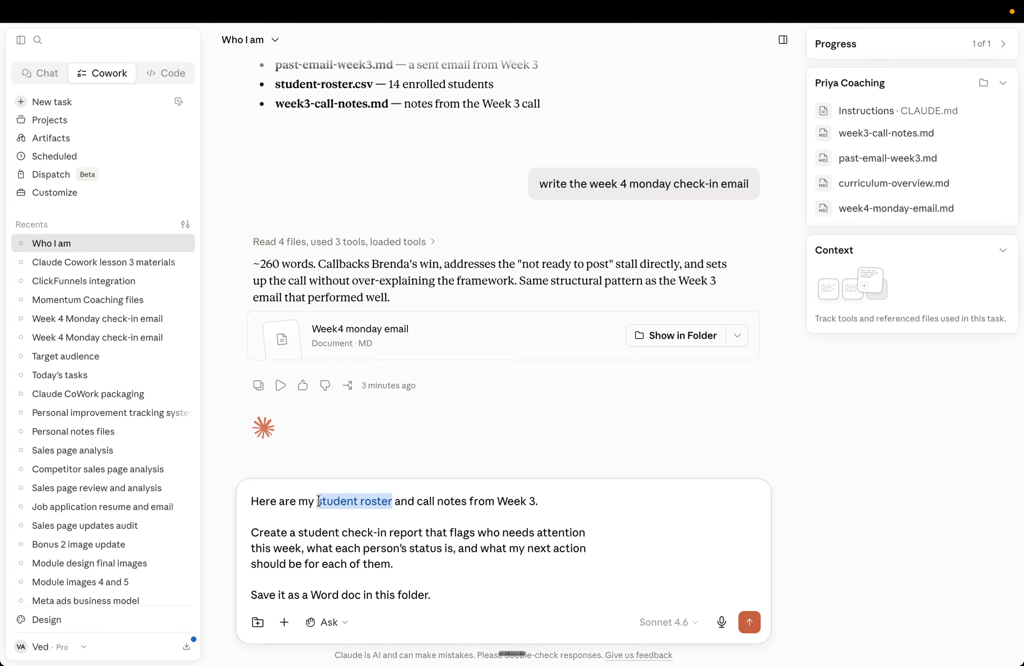
pyautogui.click(318, 500)
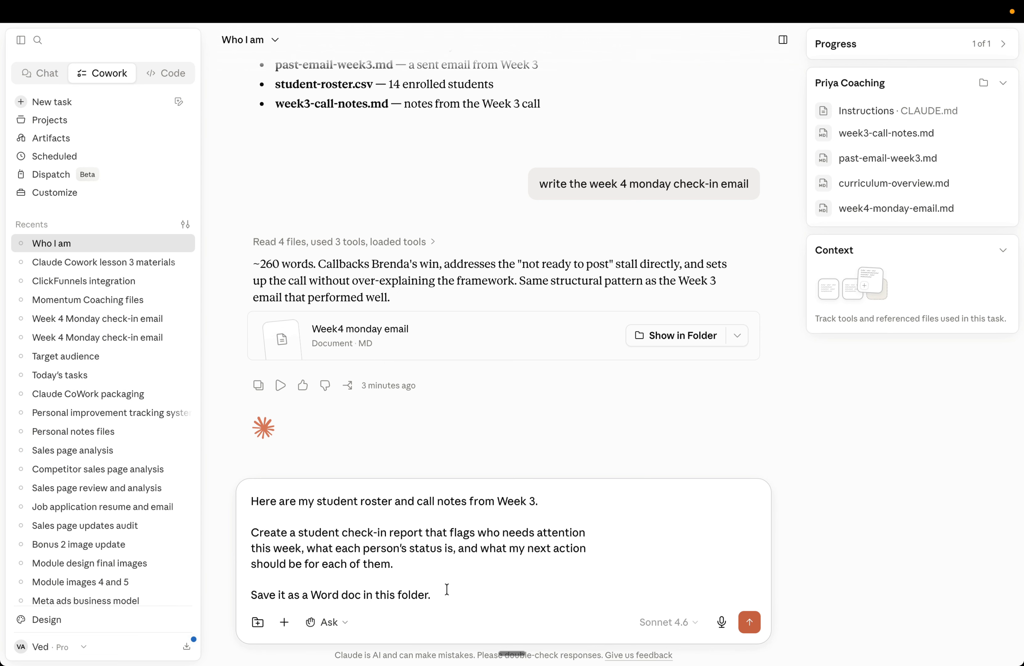
# Step: Attach the Priya Coaching folder from Downloads to the message
pyautogui.click(258, 622)
pyautogui.click(285, 404)
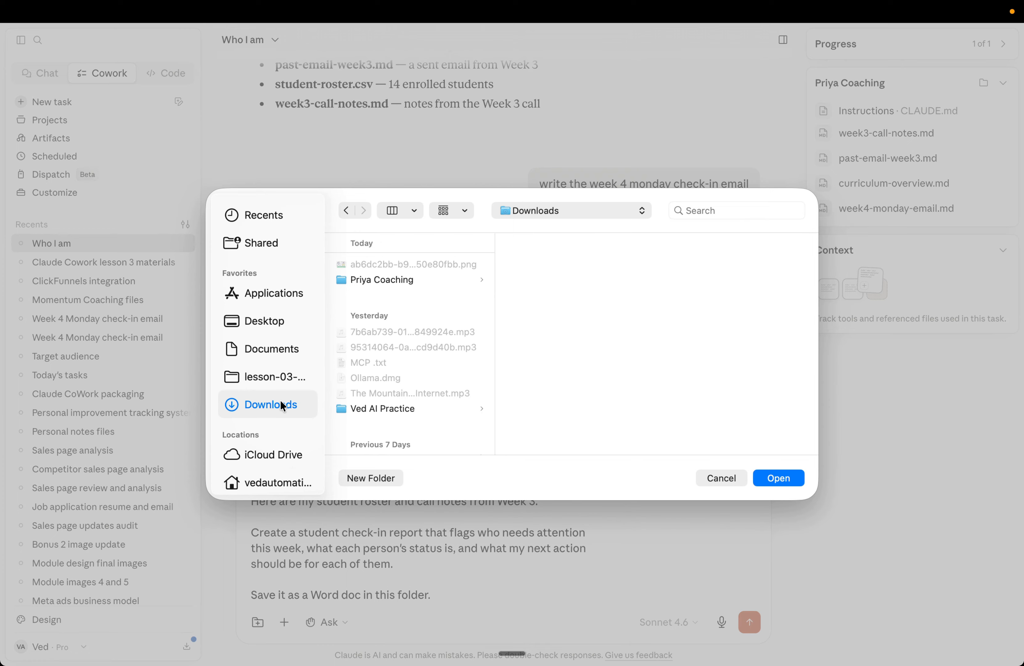
pyautogui.click(402, 280)
pyautogui.click(790, 476)
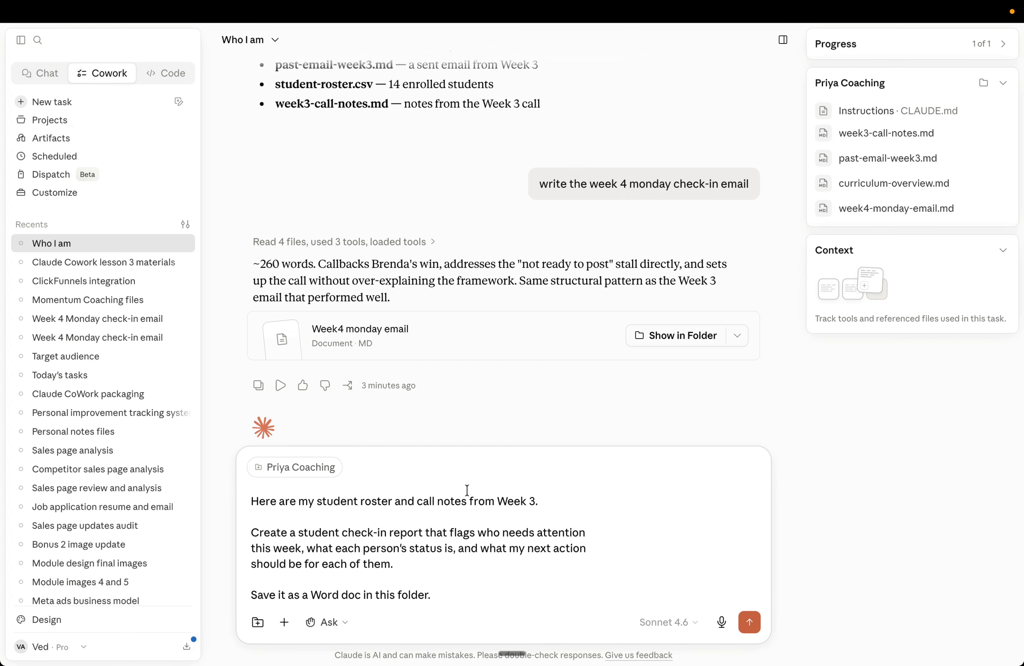
# Step: Switch to Finder to view the Priya Coaching folder's files, then return to Claude
pyautogui.hotkey('ctrl', 'Up')
pyautogui.click(464, 98)
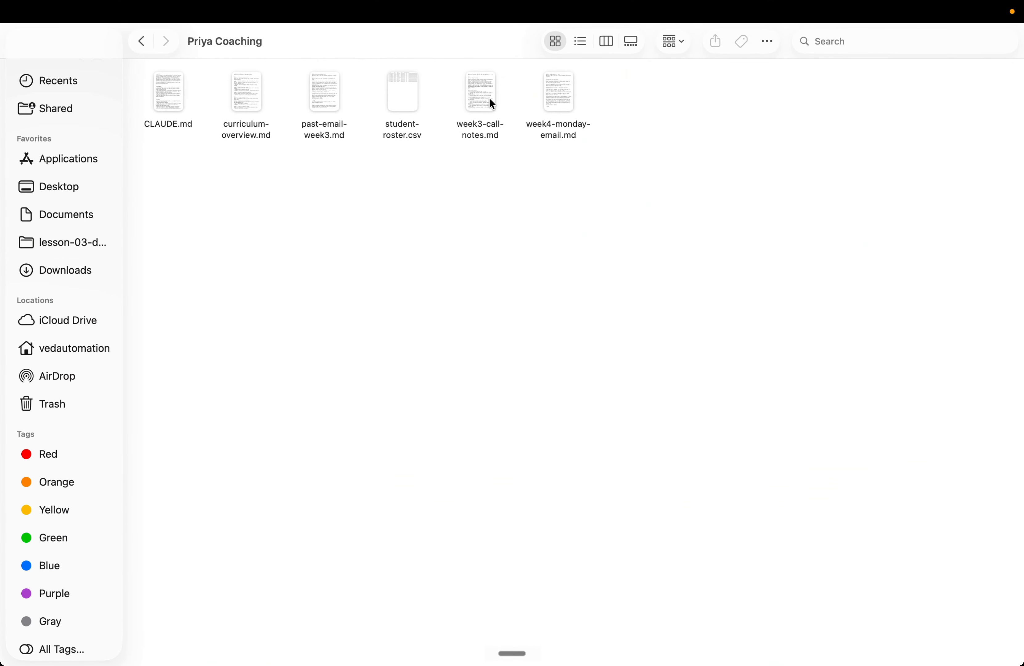
pyautogui.hotkey('ctrl', 'Up')
pyautogui.click(605, 75)
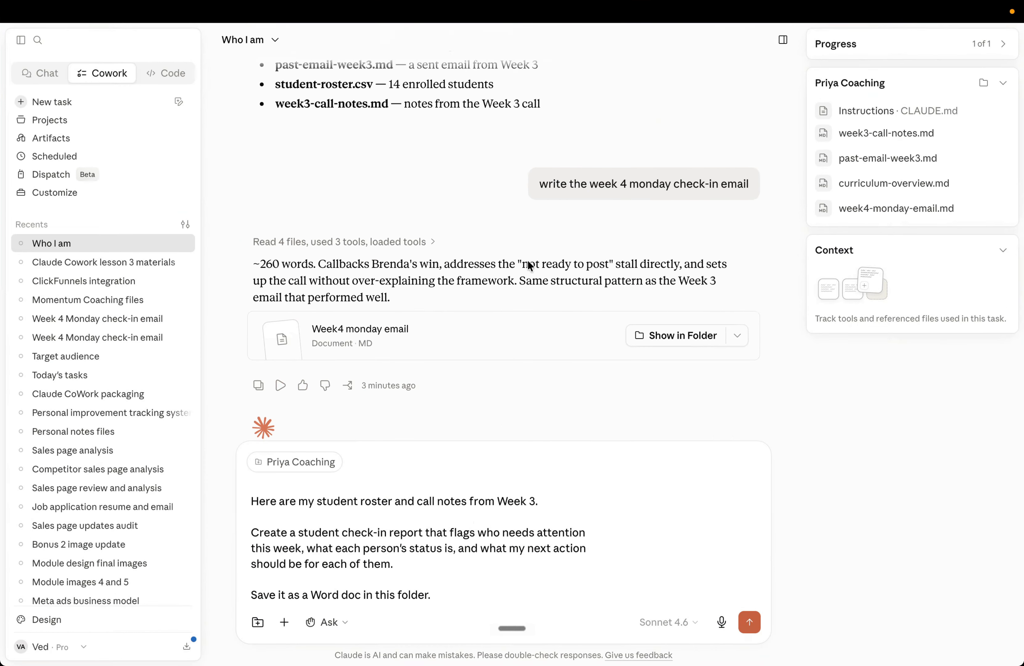
# Step: Send the student check-in report prompt and follow its progress as it reads files and runs scripts
pyautogui.click(748, 622)
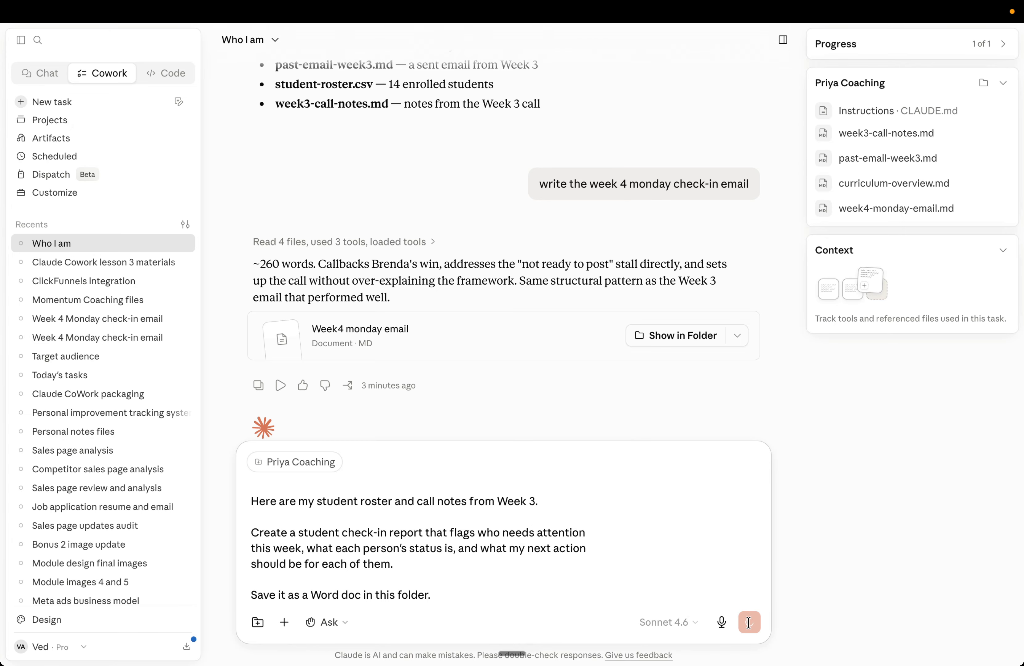
pyautogui.scroll(2, 479, 377)
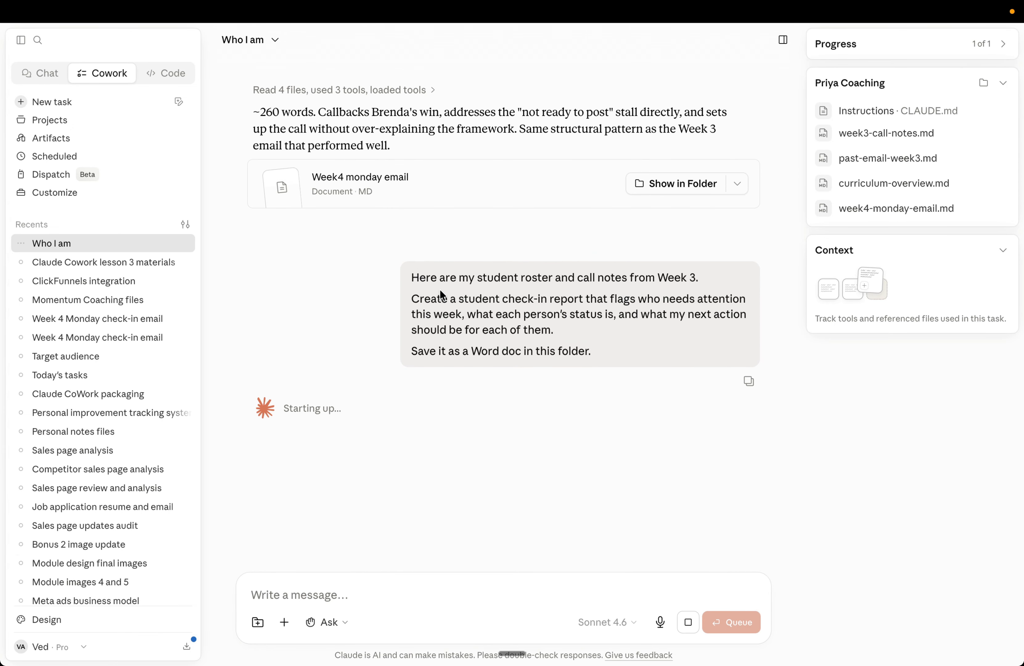
pyautogui.scroll(1, 440, 290)
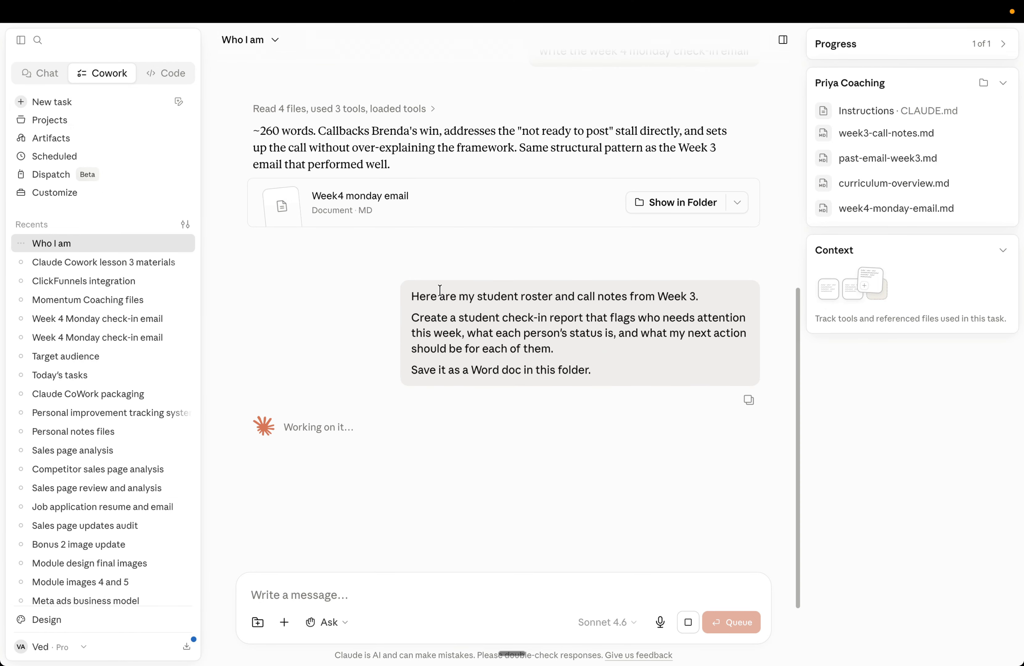
pyautogui.scroll(-1, 440, 291)
pyautogui.scroll(-2, 439, 291)
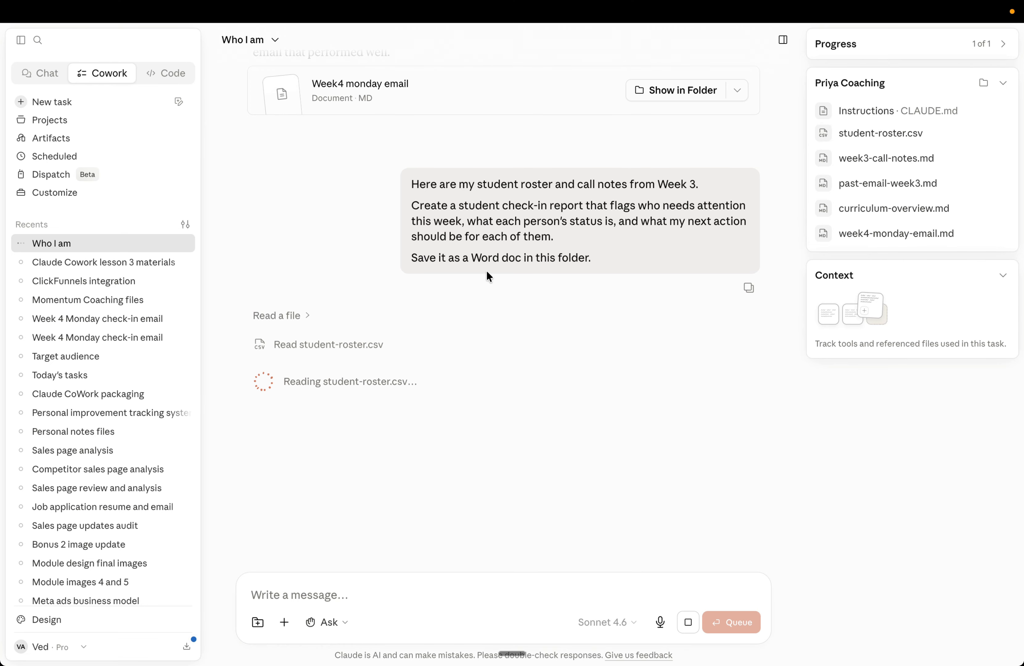
pyautogui.scroll(-2, 495, 276)
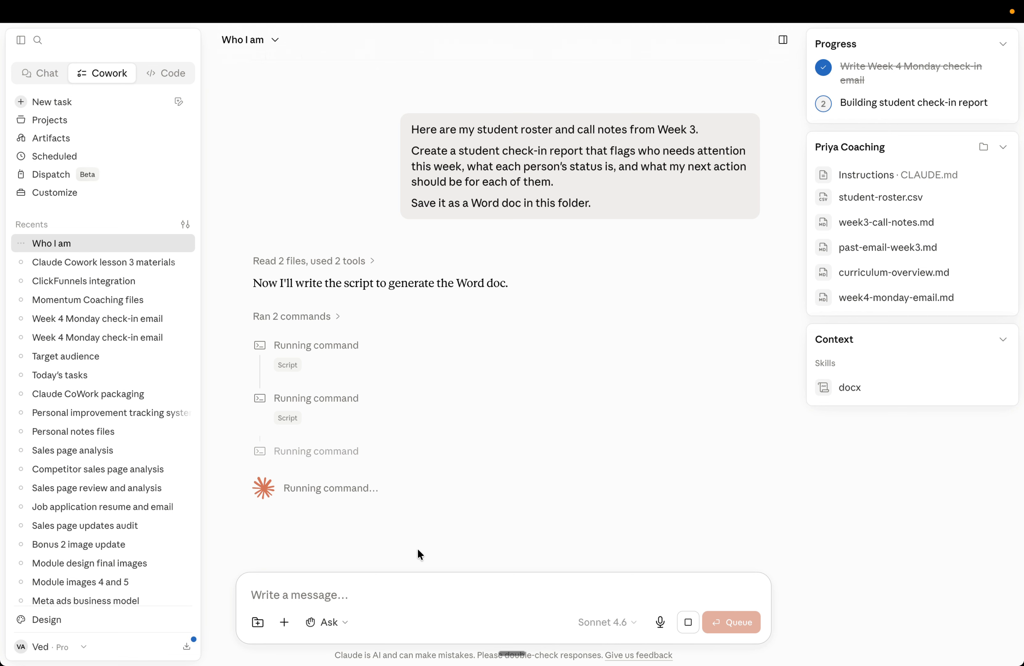
pyautogui.scroll(-3, 442, 445)
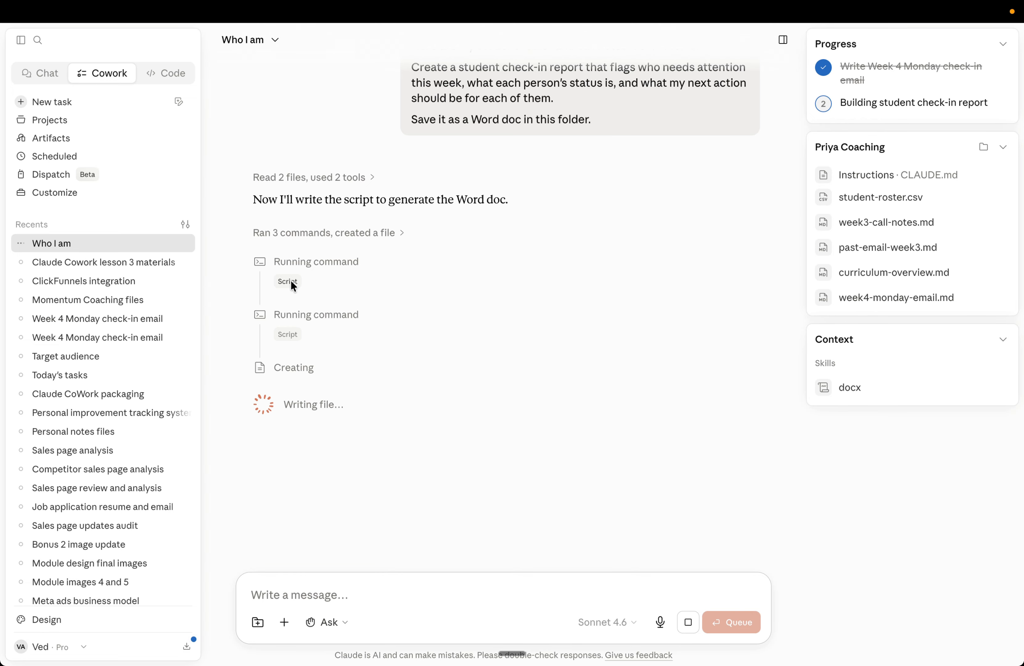
# Step: Check the Priya Coaching folder in Finder for new files, then return to Claude
pyautogui.hotkey('ctrl', 'Up')
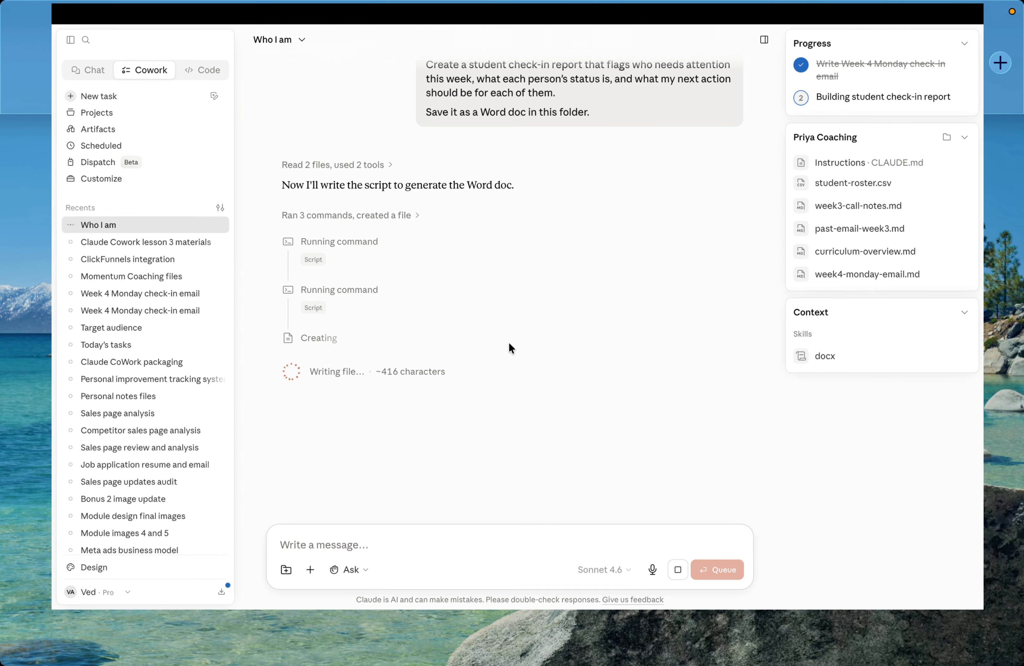
pyautogui.click(494, 101)
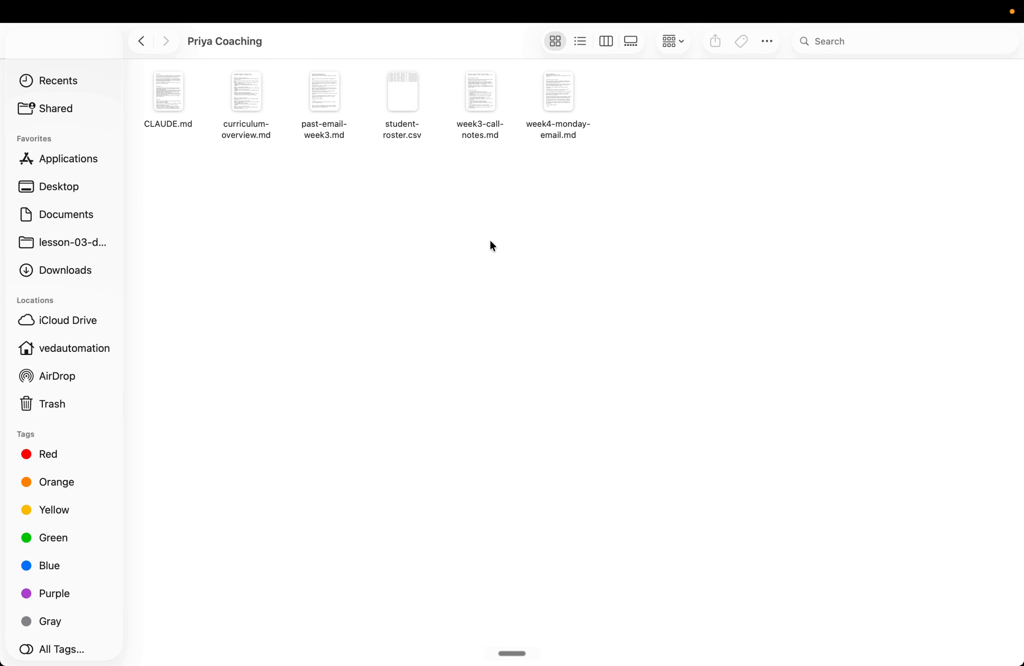
pyautogui.hotkey('ctrl', 'Up')
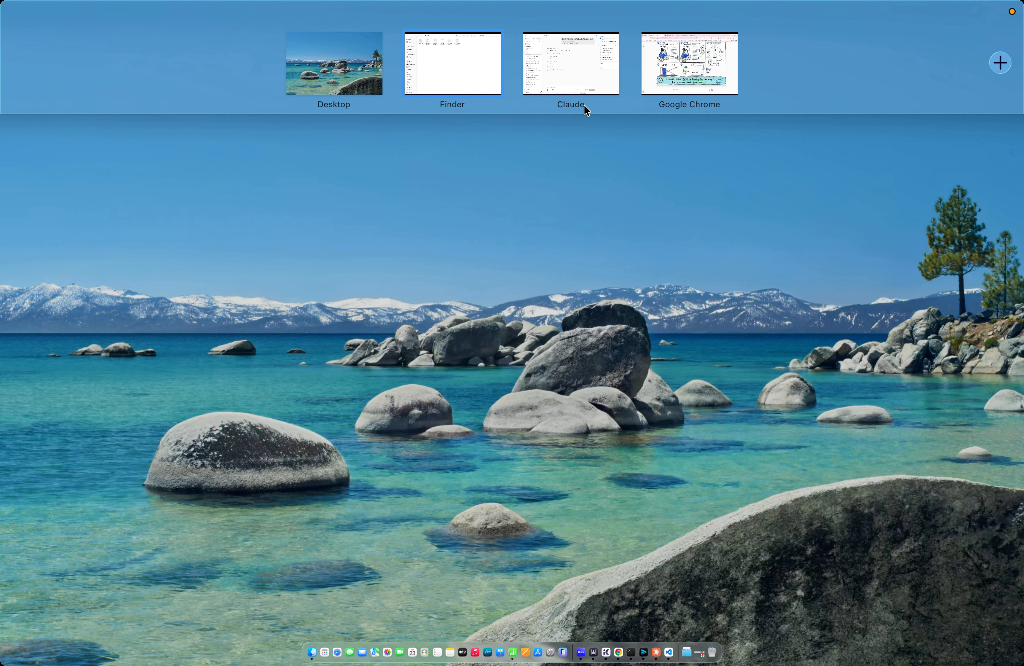
pyautogui.click(592, 83)
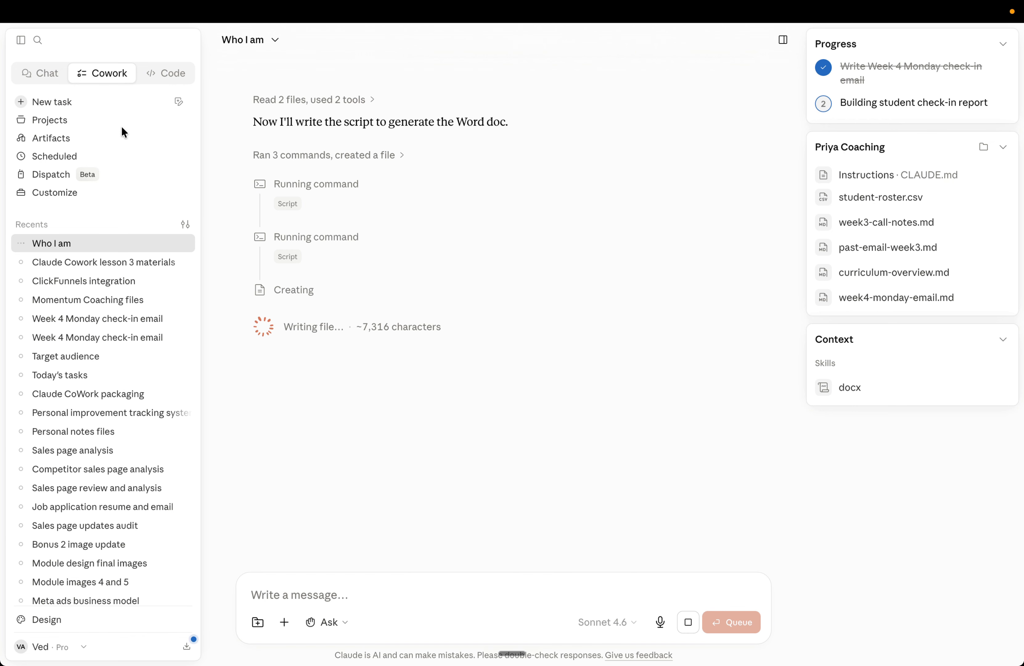
# Step: Start a new Cowork task with the Priya Coaching folder kept as its project folder
pyautogui.click(85, 104)
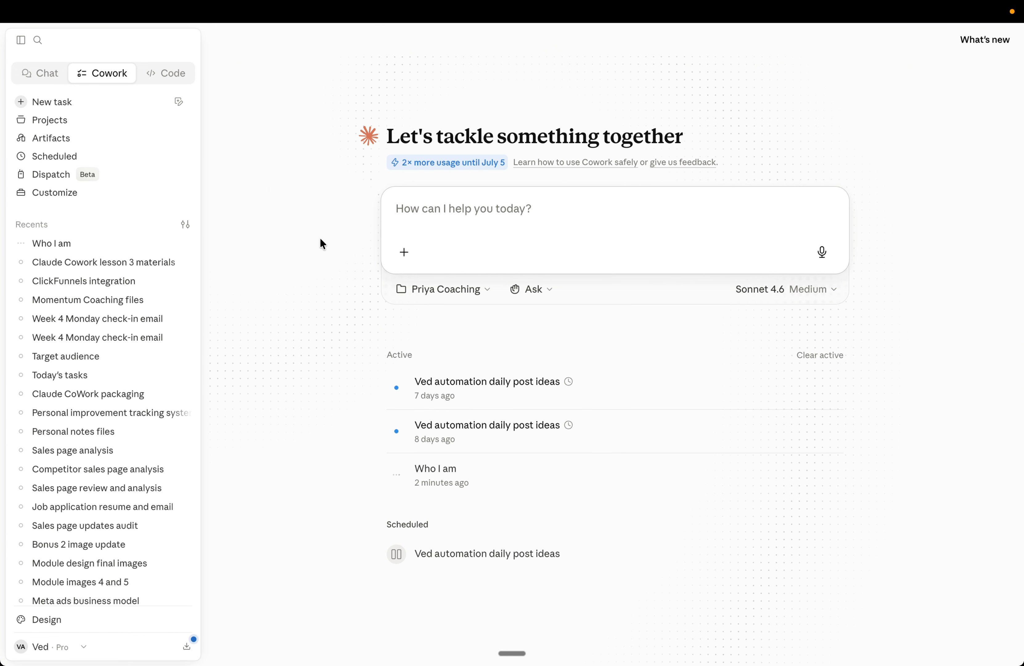
pyautogui.click(451, 302)
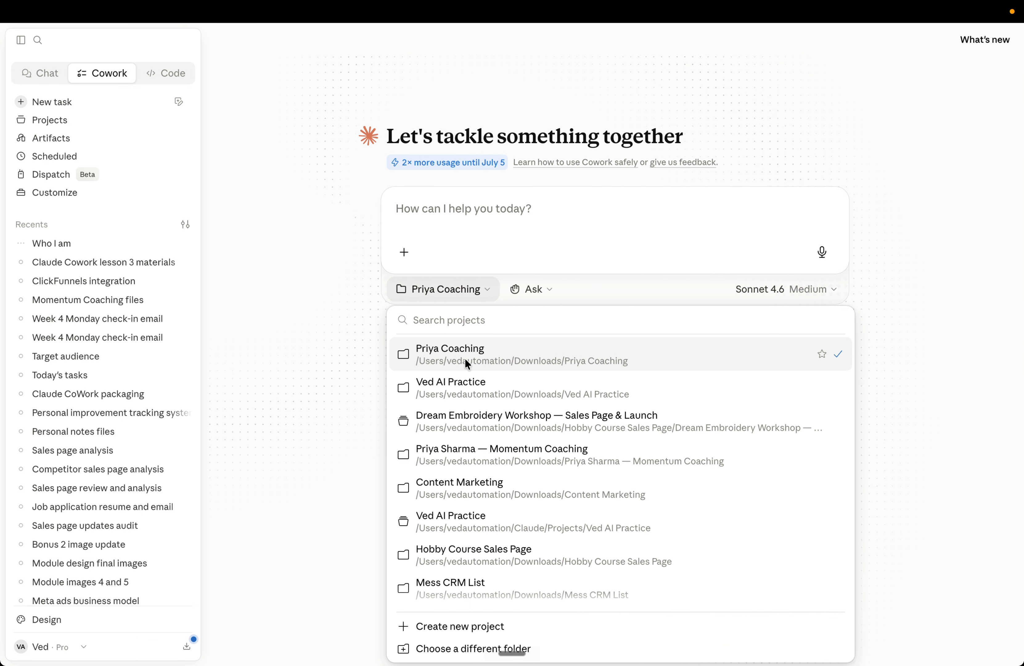
pyautogui.click(324, 343)
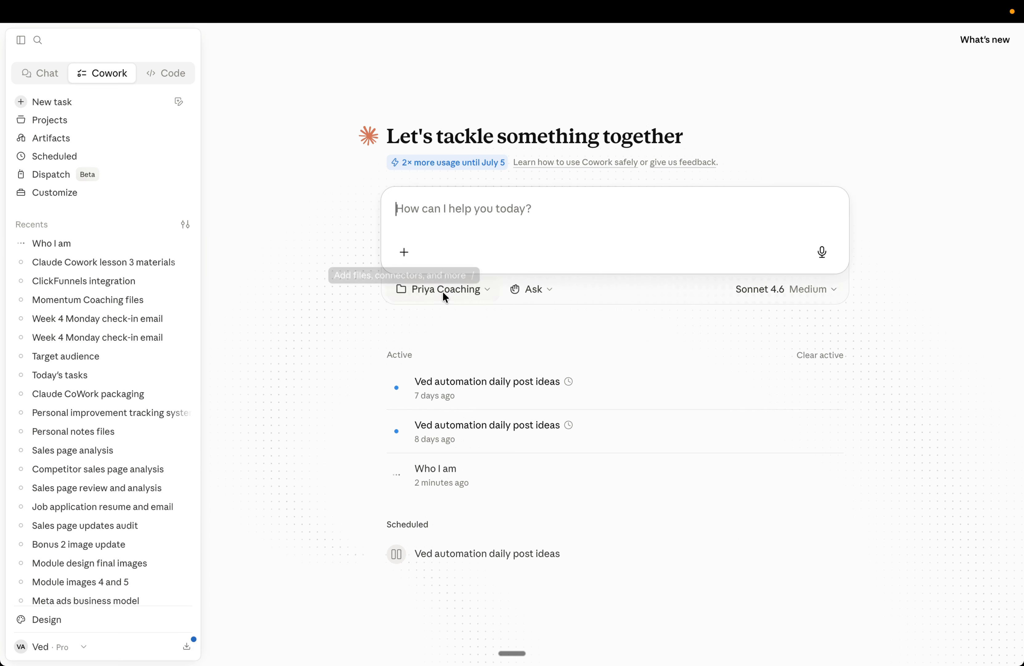
# Step: Paste the Week 4 content pack prompt, add blank lines between its paragraphs, and send it
pyautogui.click(462, 211)
pyautogui.write('Here are my coaching program files, last week’s call notes, and my past emails. Prepare my Week 4 content pack — a Monday check-in email, one Skool community post to kick off the week, and a list of students I should personally follow up with. Save all three as separate files in this folder.')
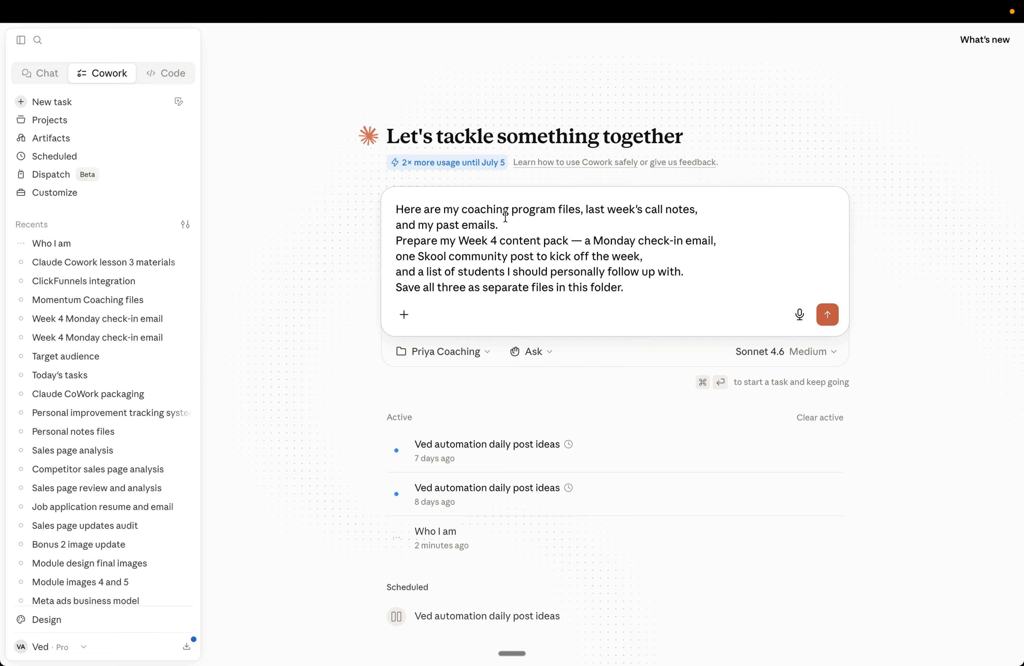
pyautogui.click(503, 225)
pyautogui.hotkey('shift', 'Return')
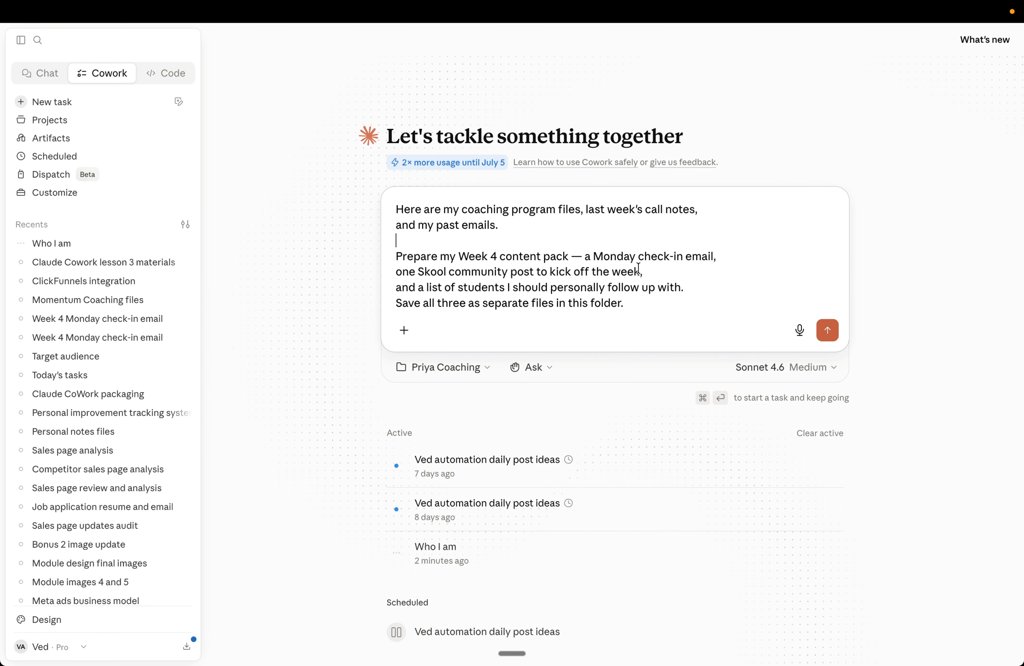
pyautogui.click(698, 291)
pyautogui.hotkey('shift', 'Return')
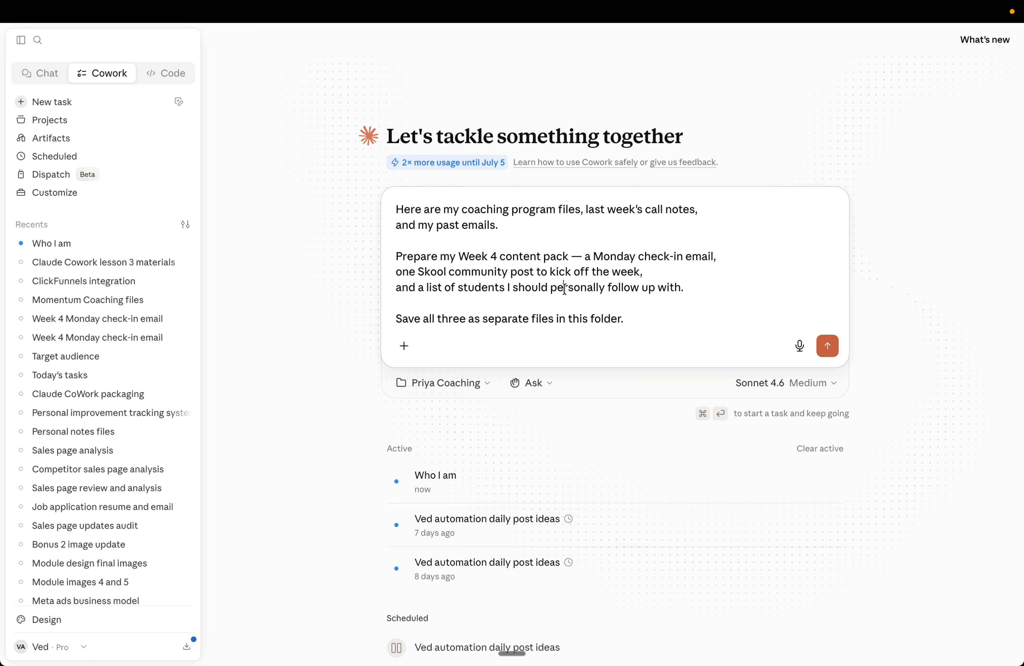
pyautogui.click(565, 287)
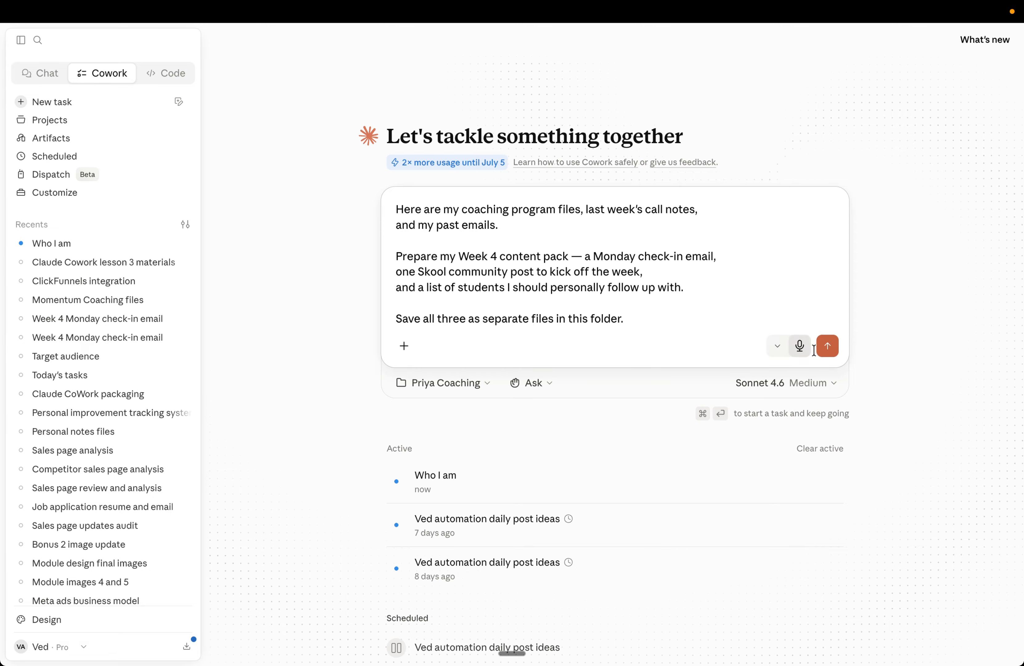
pyautogui.click(822, 348)
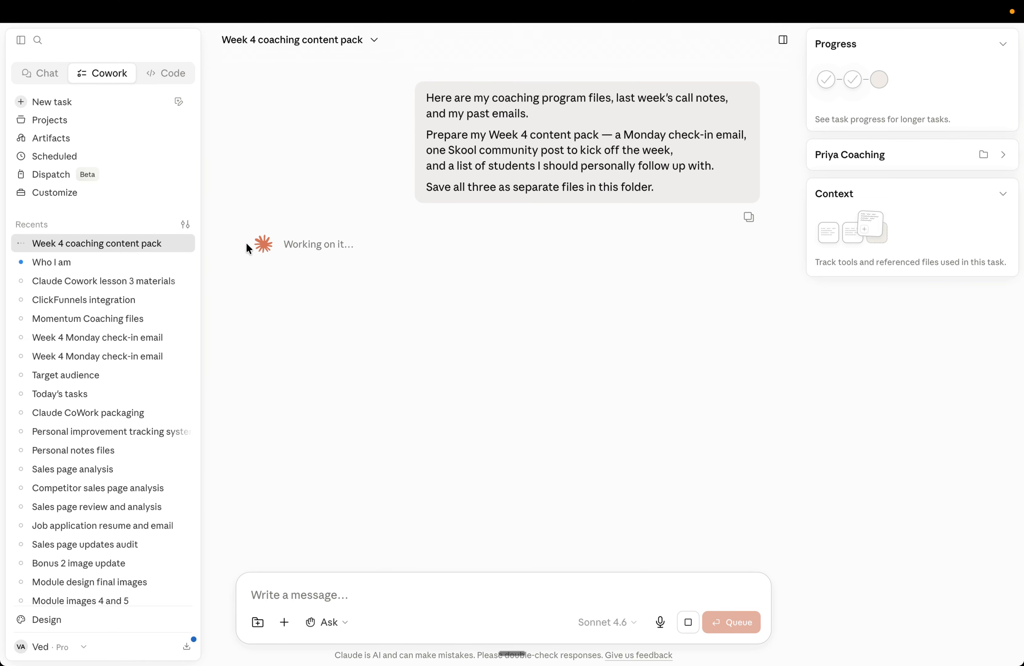
# Step: Return to the Who I am task, then open week4-student-checkin.docx from the Priya Coaching folder in Finder
pyautogui.click(89, 264)
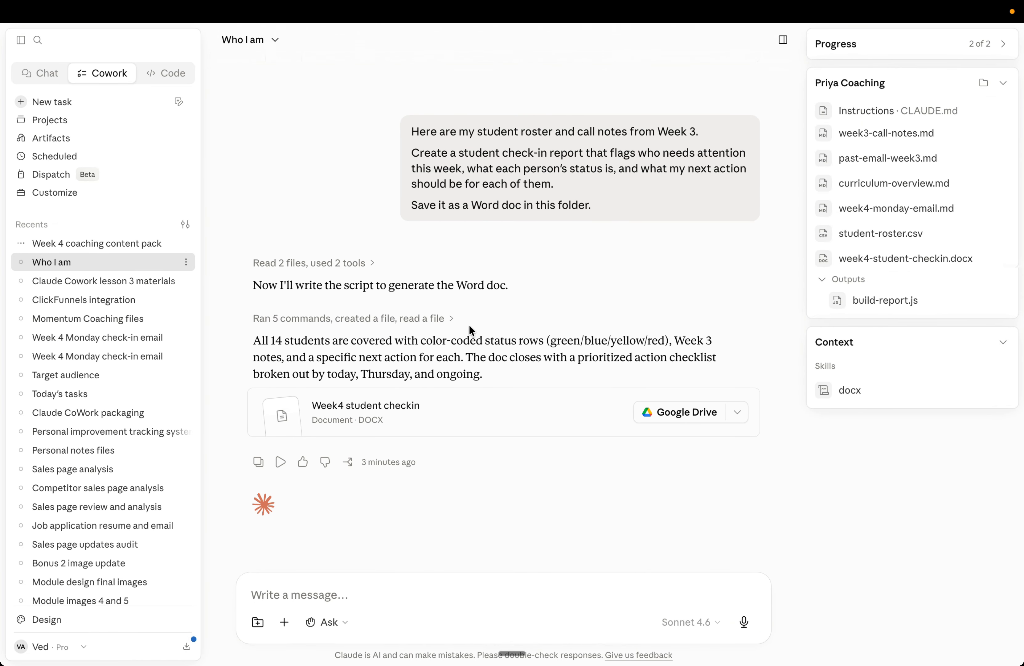
pyautogui.click(894, 51)
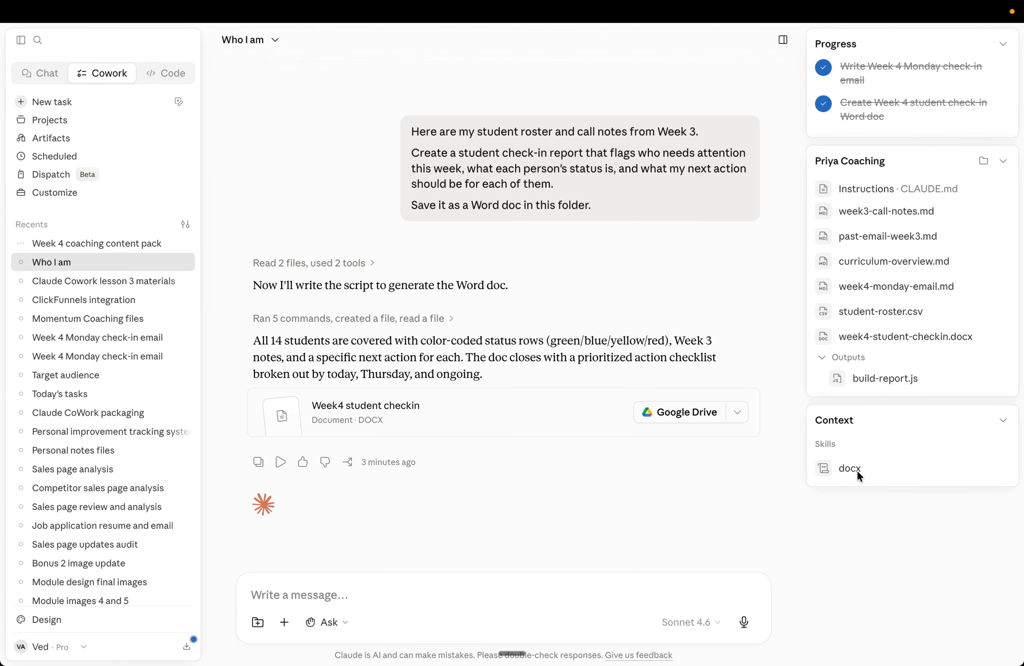
pyautogui.hotkey('ctrl', 'Up')
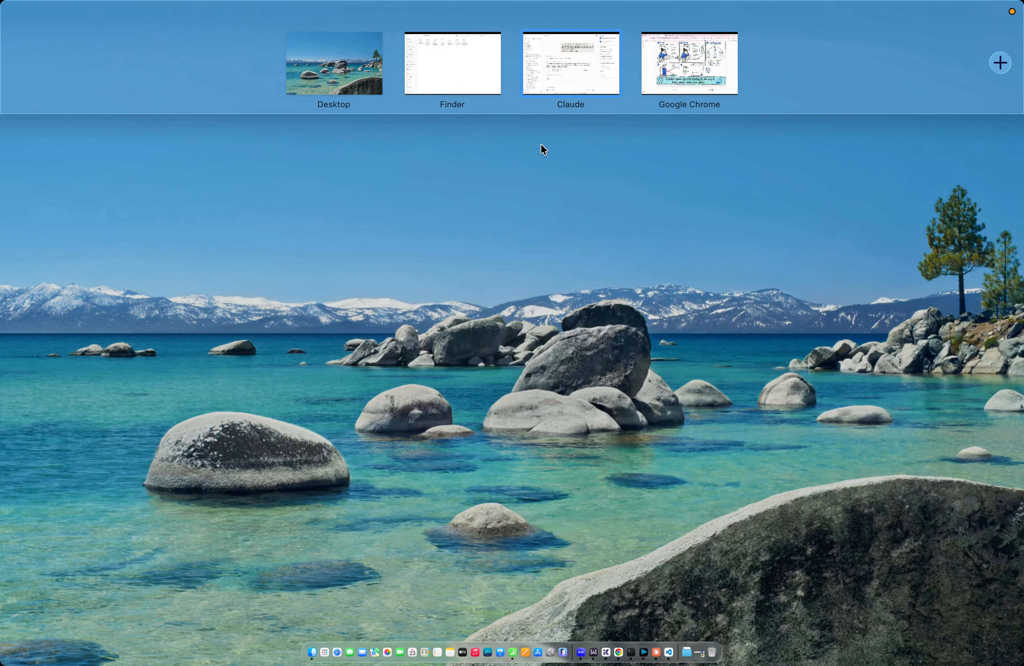
pyautogui.click(466, 77)
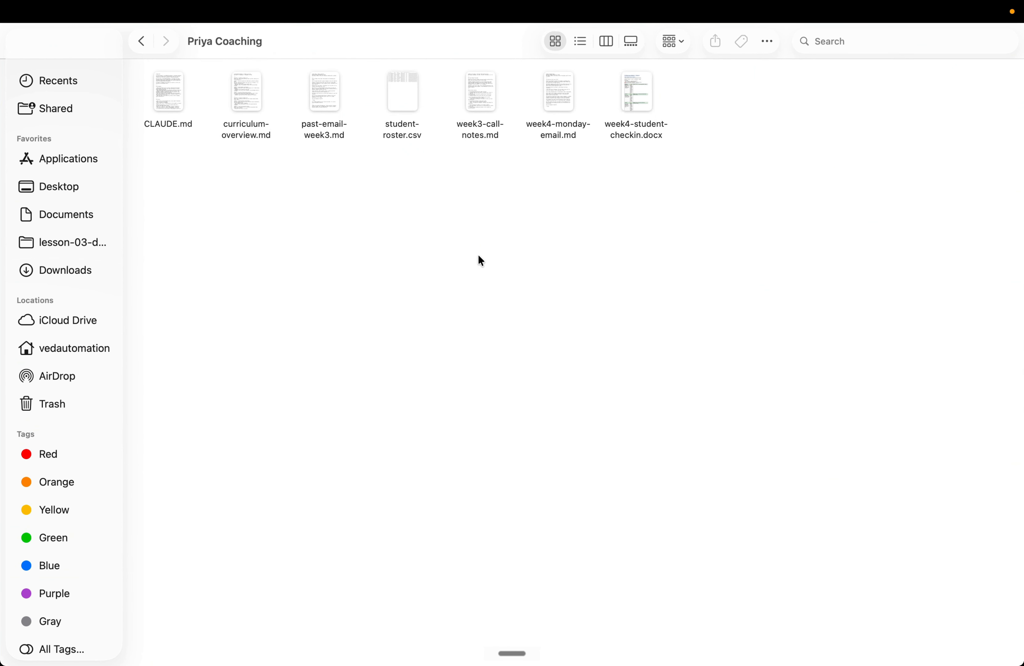
pyautogui.click(631, 98)
pyautogui.doubleClick(631, 96)
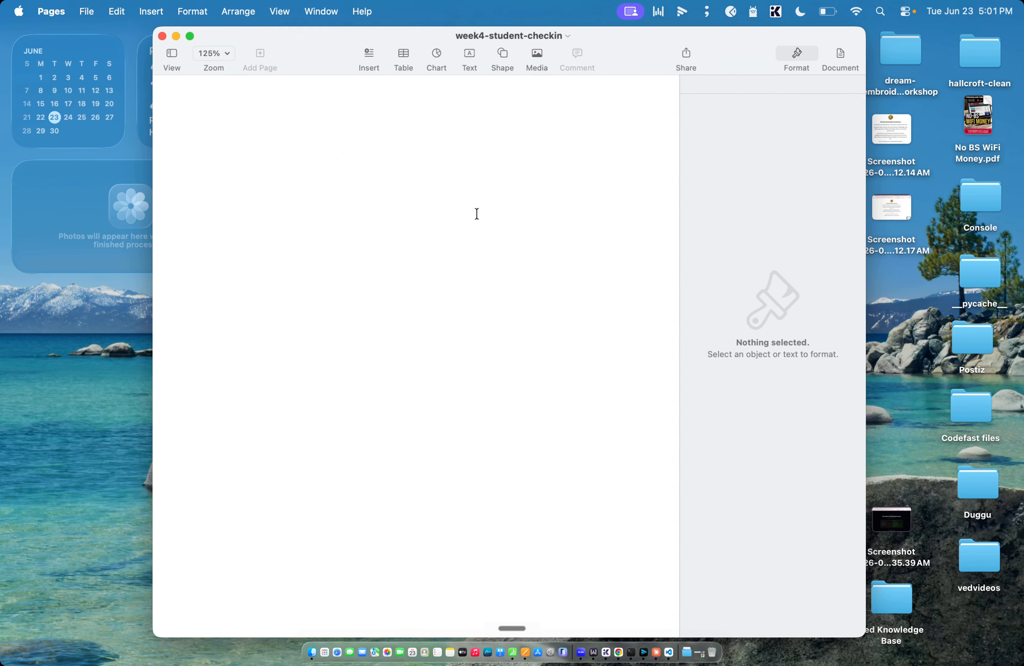
# Step: Review the Week 4 student check-in report in Pages, switching it to full-screen view
pyautogui.scroll(-1, 359, 286)
pyautogui.scroll(1, 359, 284)
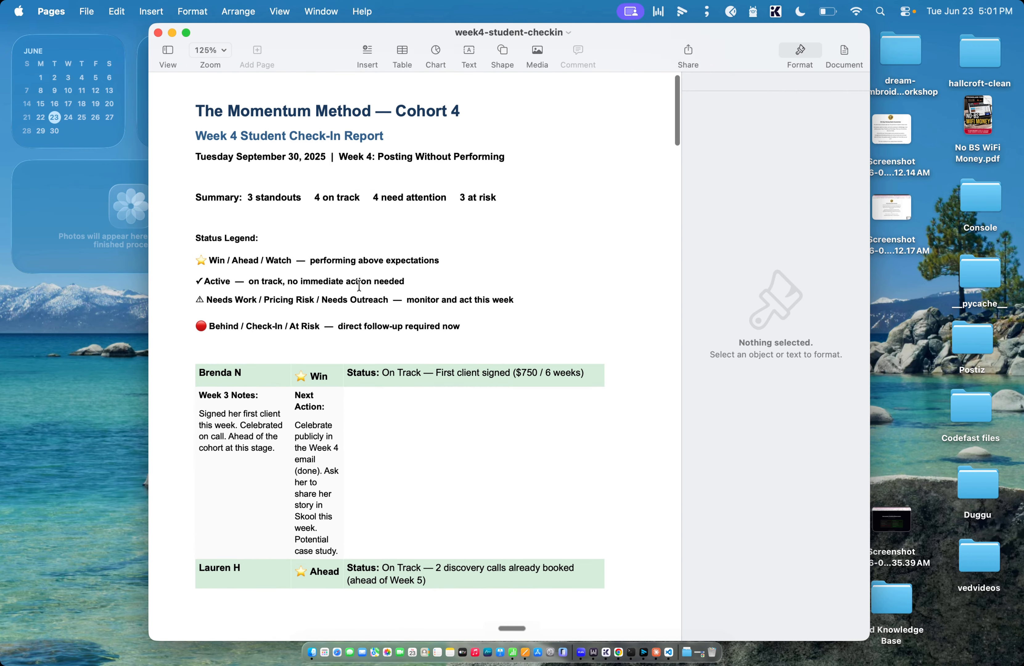
pyautogui.click(189, 33)
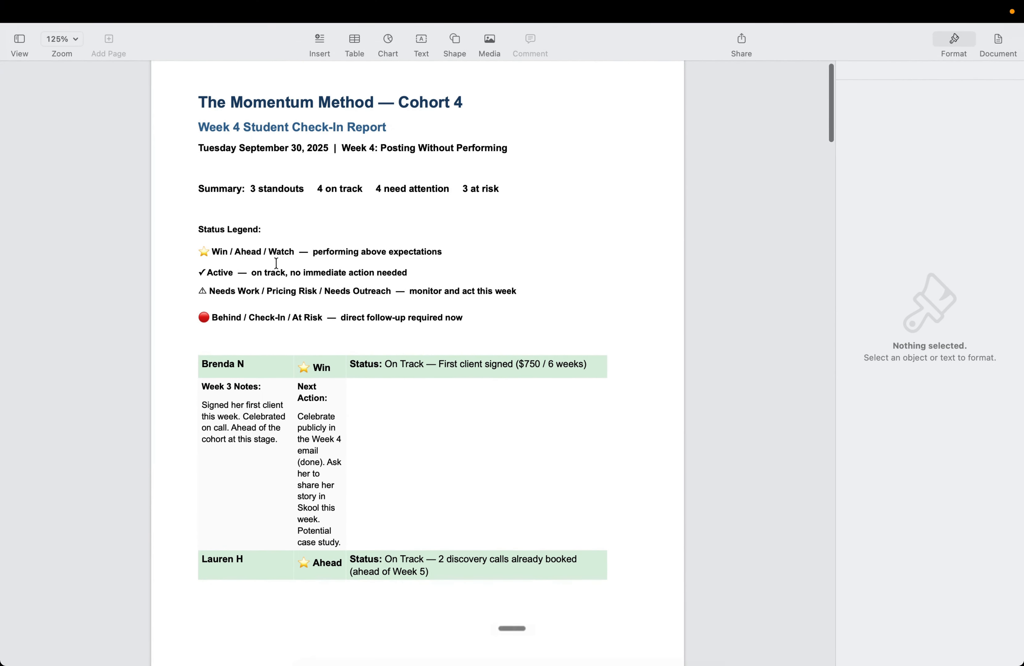
pyautogui.scroll(-2, 347, 335)
pyautogui.scroll(3, 349, 338)
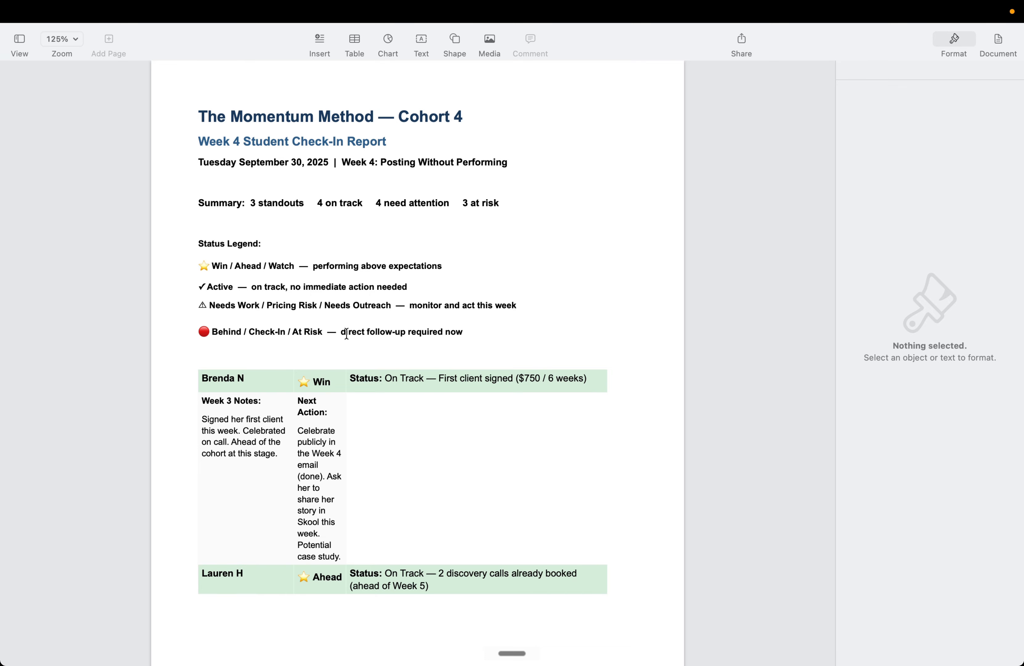
# Step: Return to the Who I am task and open the Week4 student checkin document in Google Docs
pyautogui.hotkey('ctrl', 'Up')
pyautogui.click(605, 74)
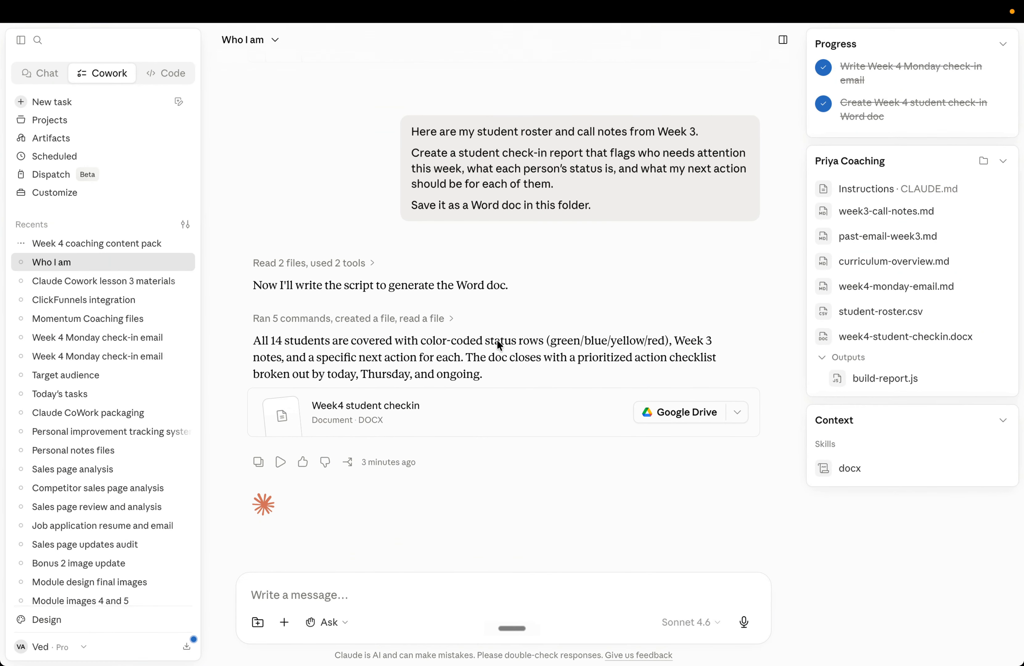
pyautogui.click(391, 412)
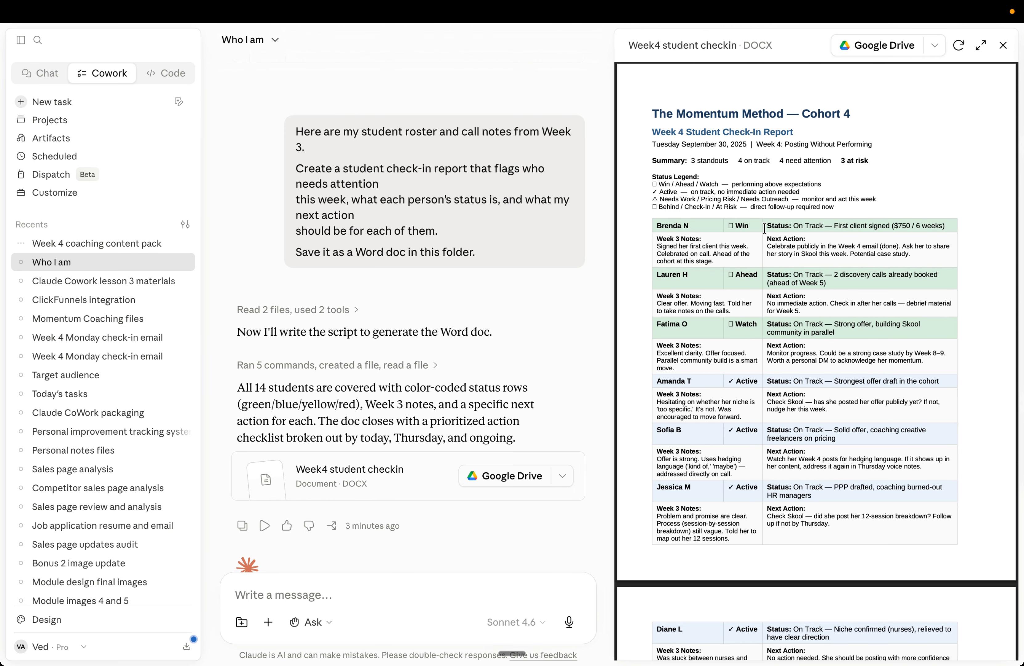
pyautogui.click(880, 49)
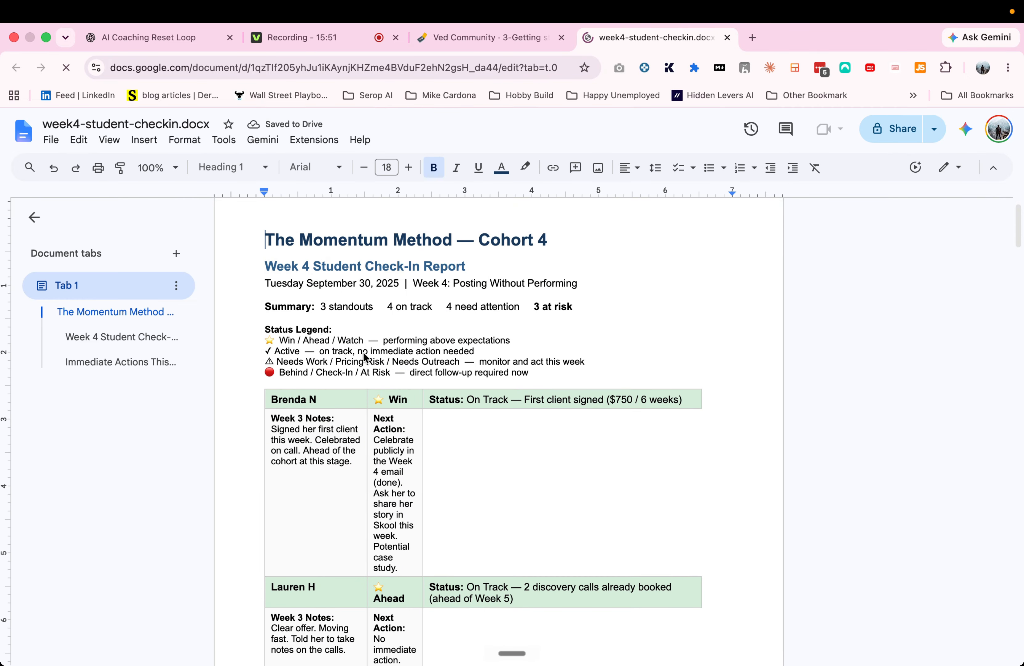
# Step: Widen the Next Action column of the student table in the Google Docs report
pyautogui.scroll(-5, 362, 359)
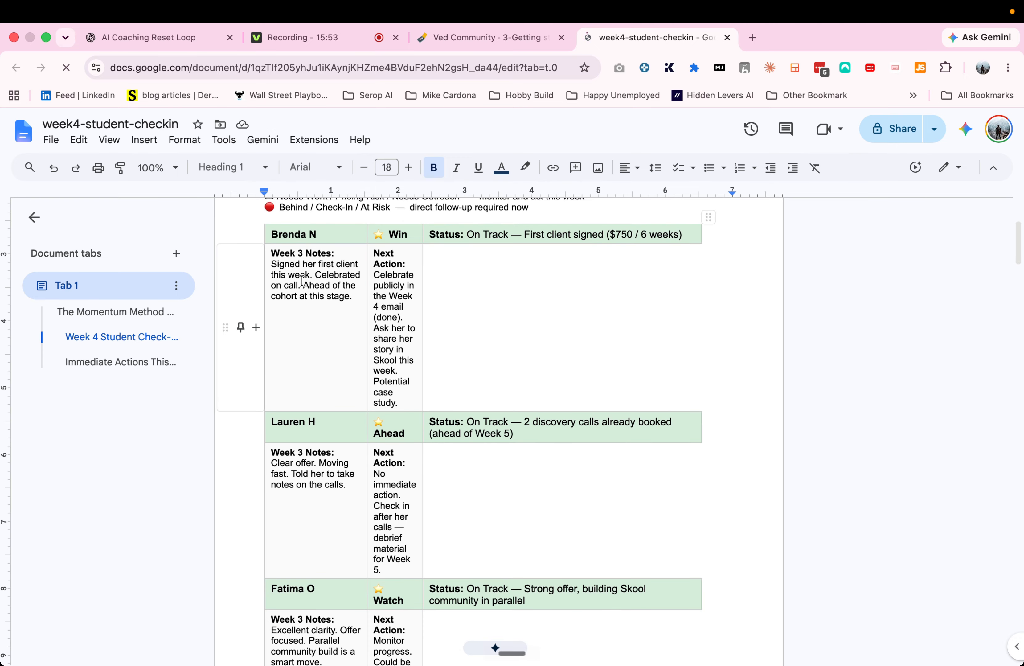
pyautogui.scroll(-1, 322, 342)
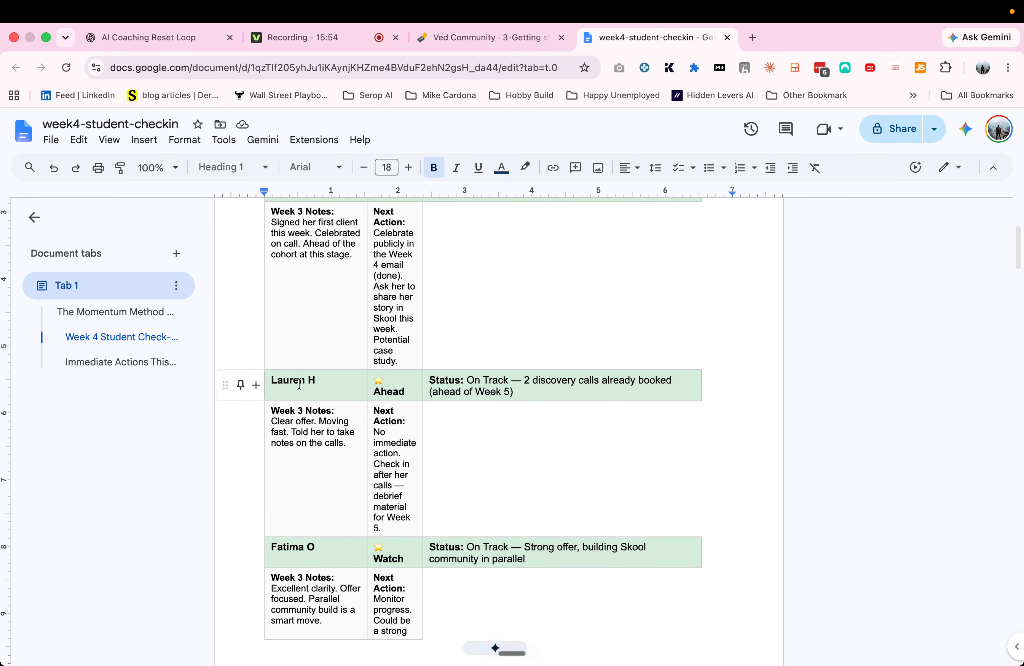
pyautogui.scroll(1, 299, 384)
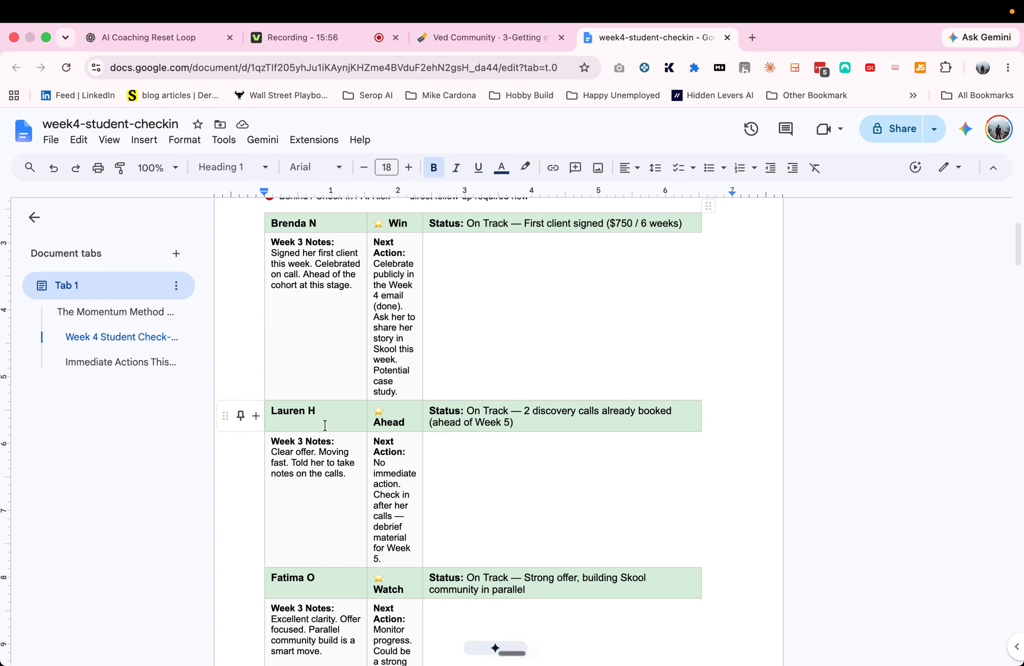
pyautogui.scroll(-2, 435, 423)
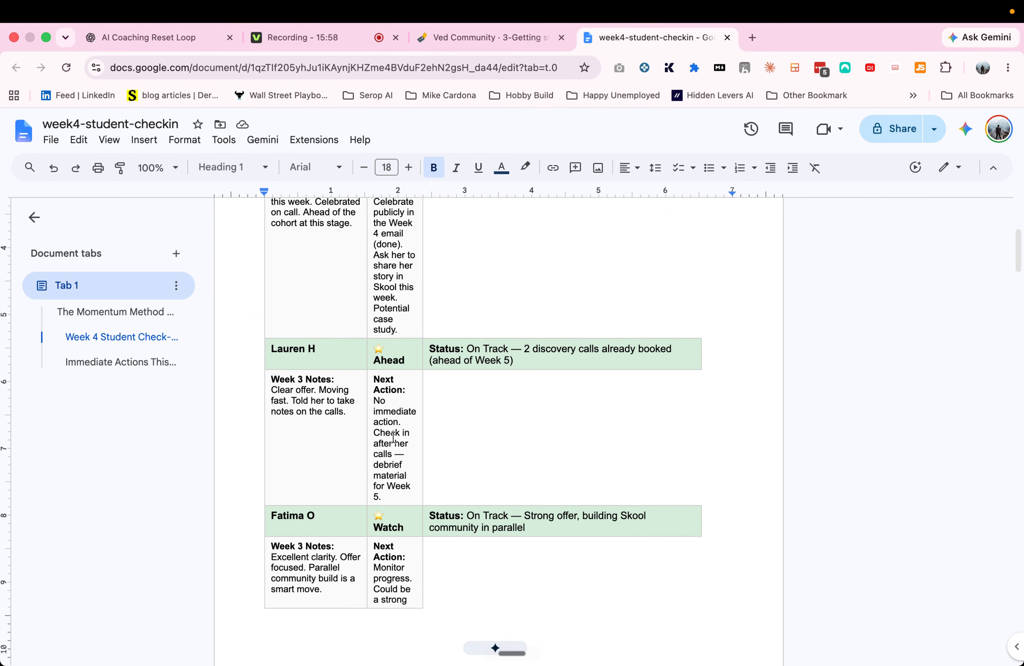
pyautogui.scroll(2, 434, 423)
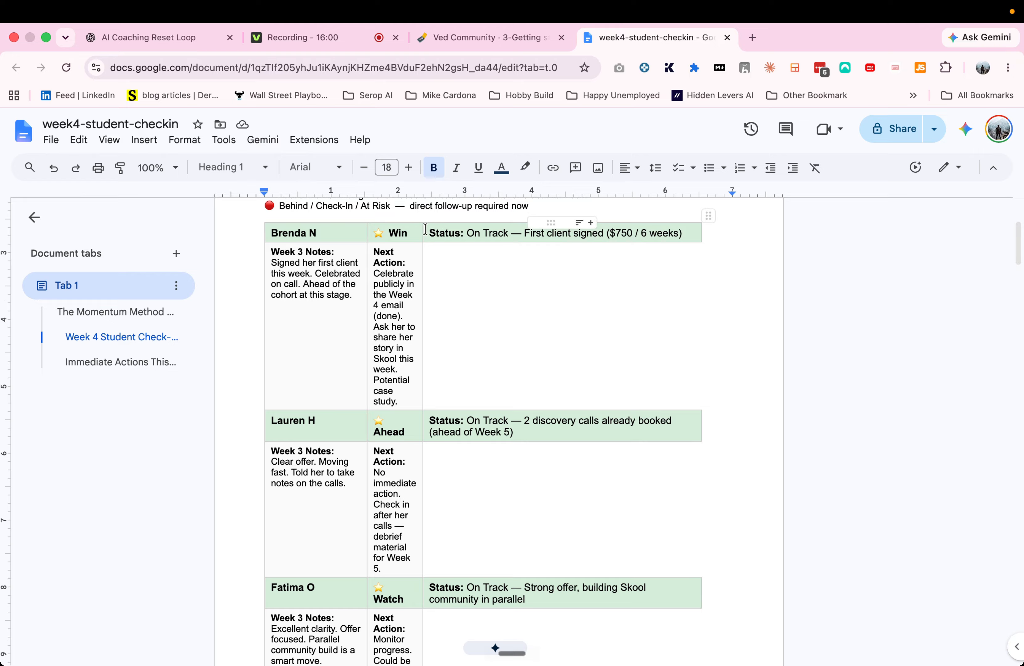
pyautogui.moveTo(423, 229); pyautogui.dragTo(506, 229)
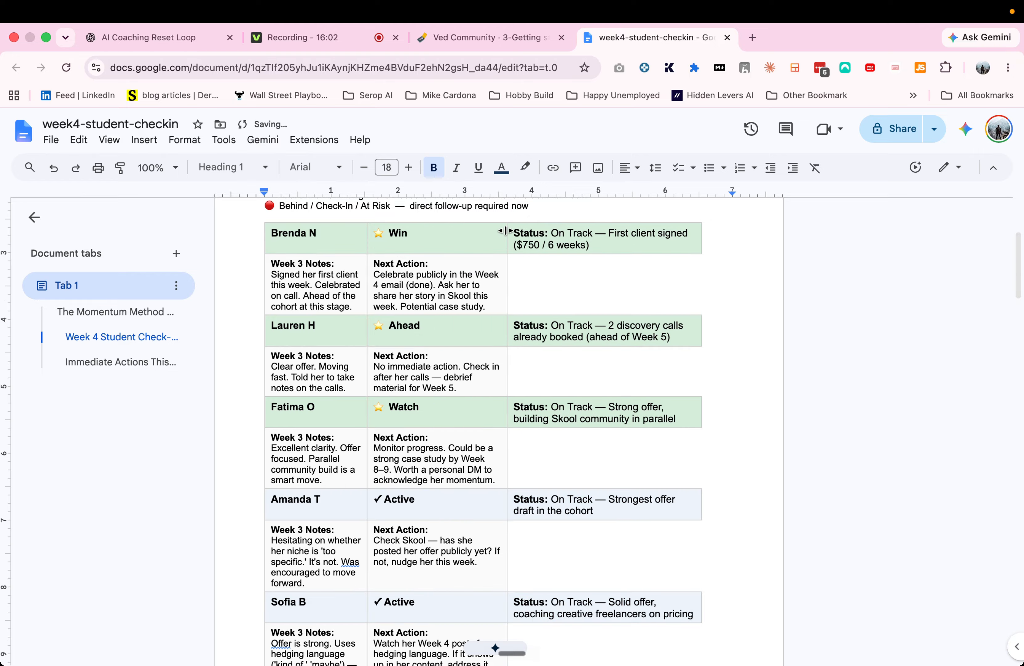
pyautogui.click(451, 286)
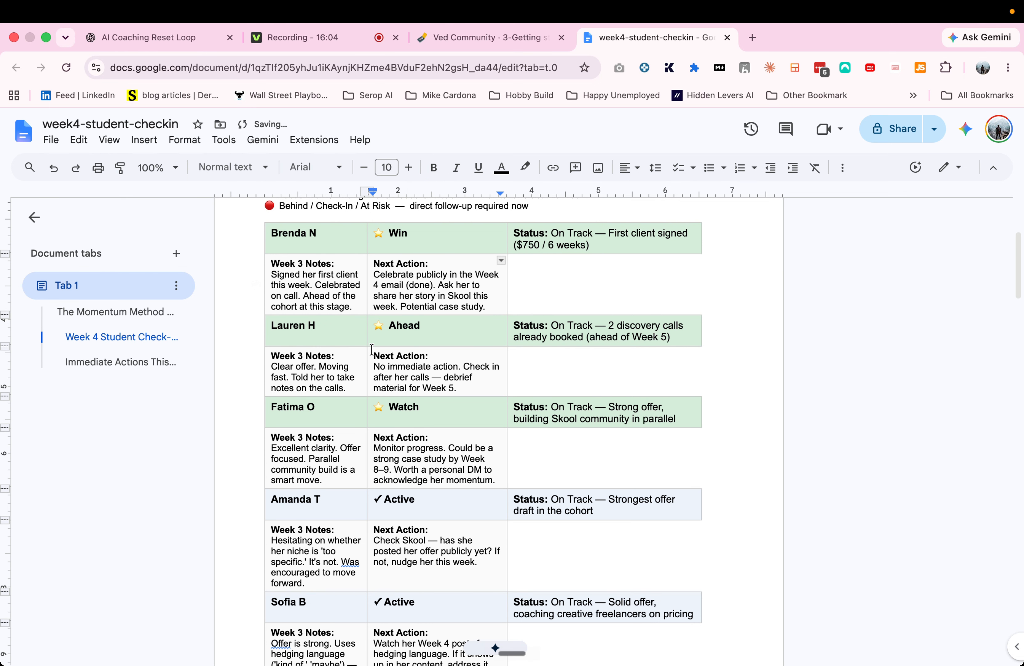
# Step: Review the rest of the report, then check the Priya Coaching folder in Finder before returning to Claude
pyautogui.scroll(2, 371, 349)
pyautogui.scroll(-20, 371, 349)
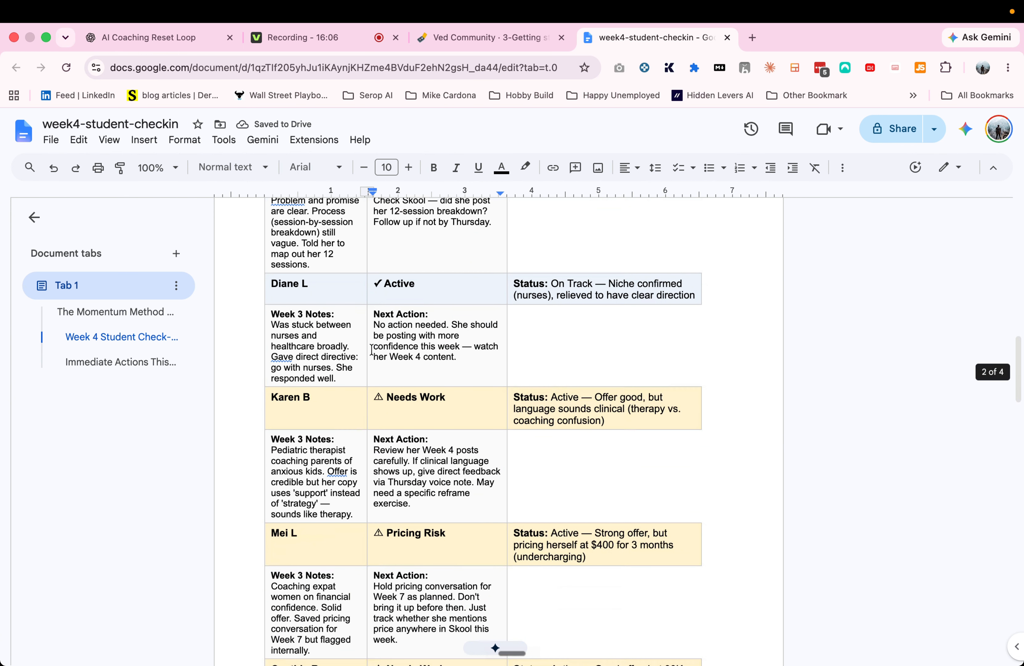
pyautogui.scroll(-15, 372, 350)
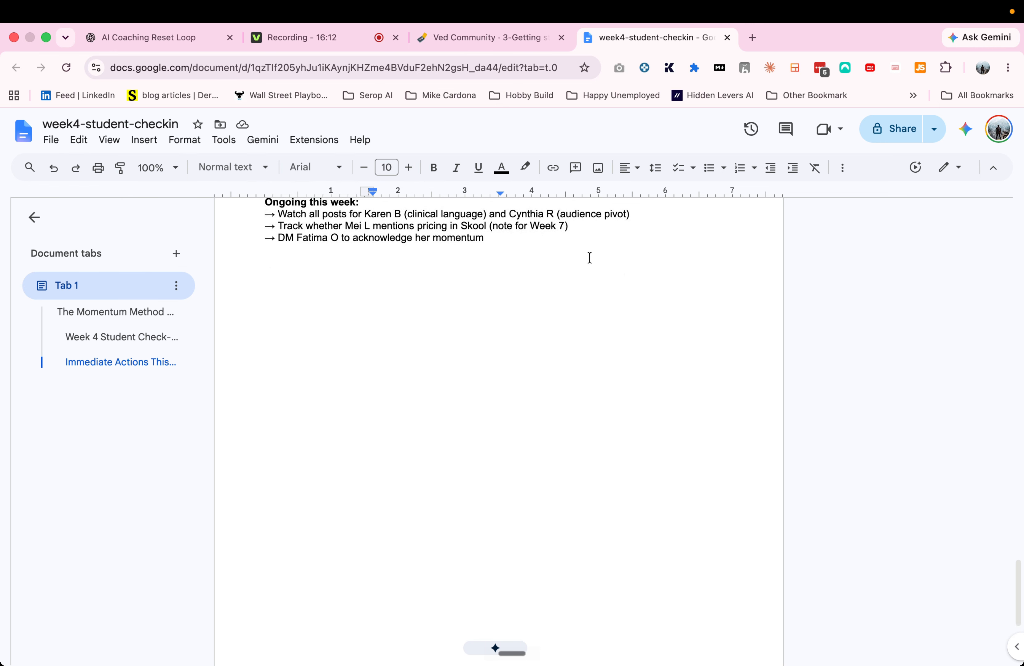
pyautogui.scroll(20, 590, 258)
pyautogui.hotkey('ctrl', 'Up')
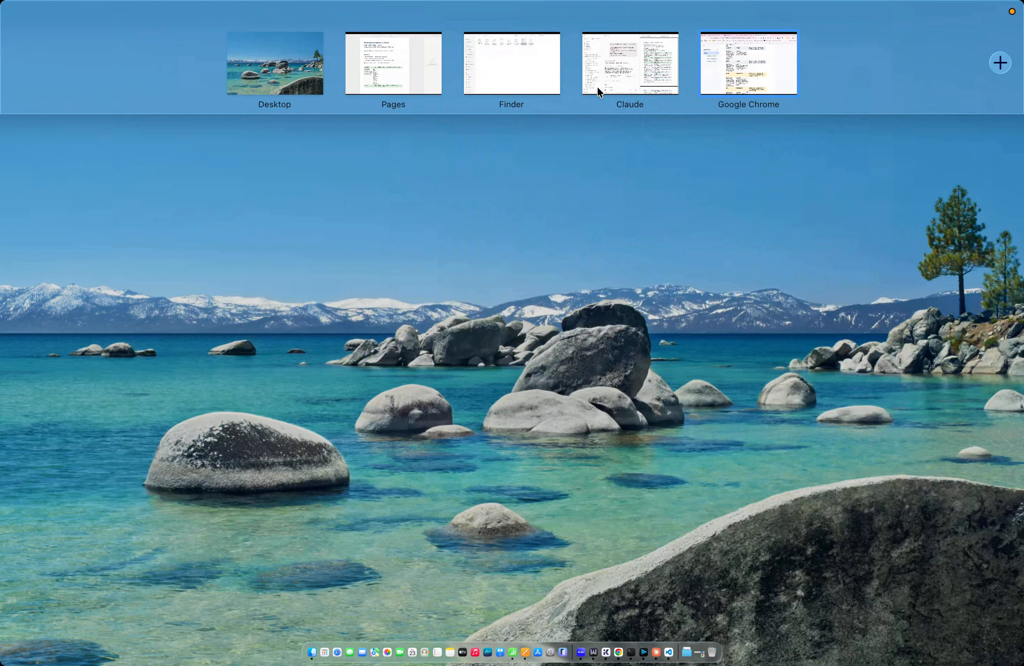
pyautogui.click(475, 77)
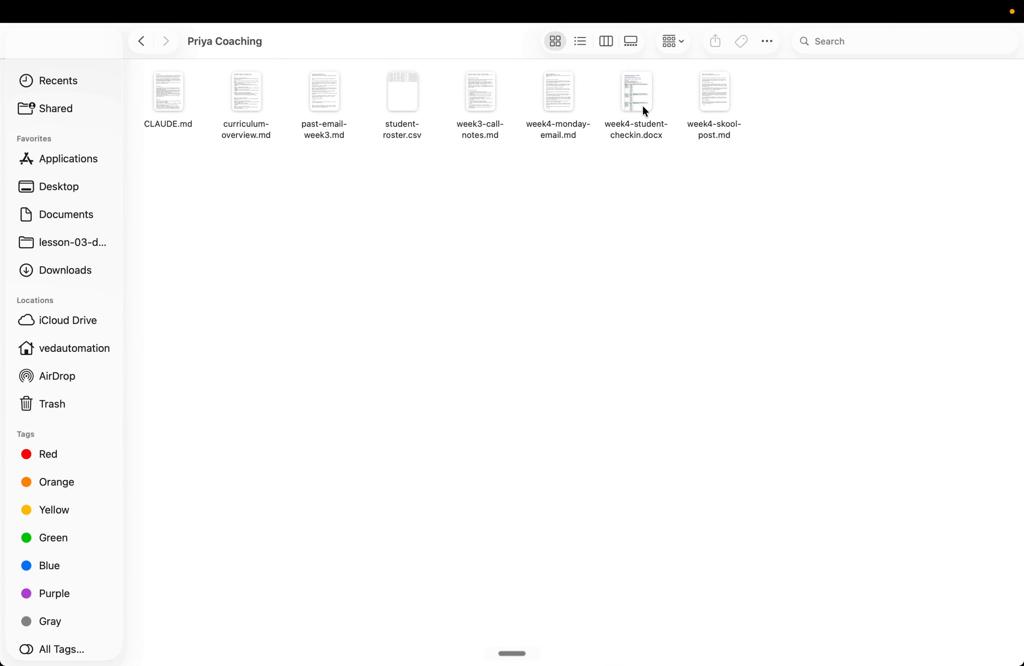
pyautogui.hotkey('ctrl', 'Up')
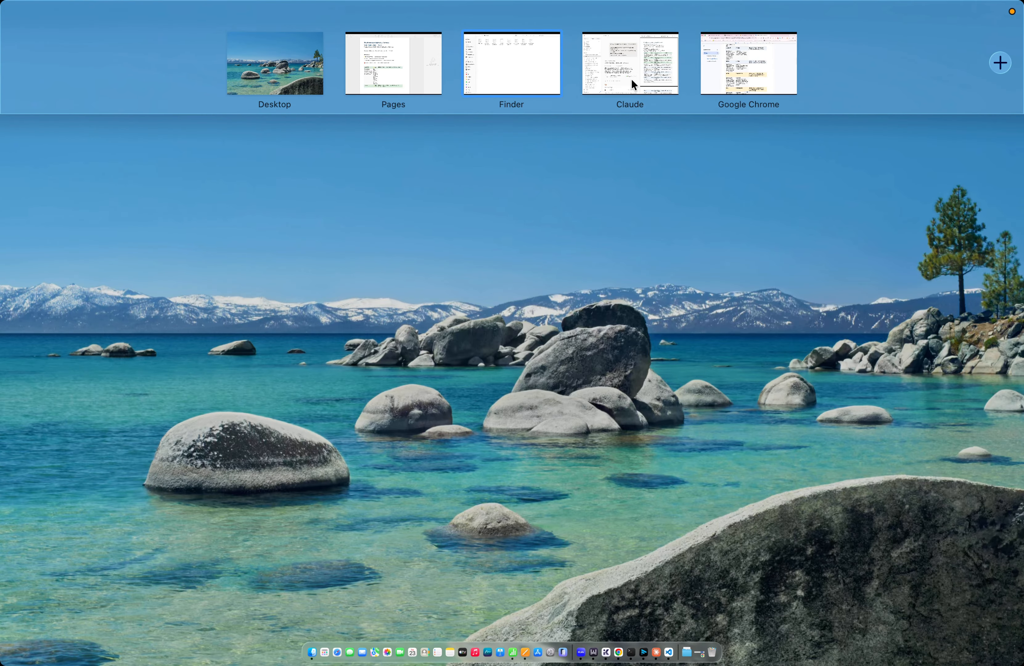
pyautogui.click(631, 78)
# Step: Ask Claude to convert the check-in report into a Claude artifact presentation with the prompt 'convert this into claude artifact prsentation'
pyautogui.scroll(-3, 484, 296)
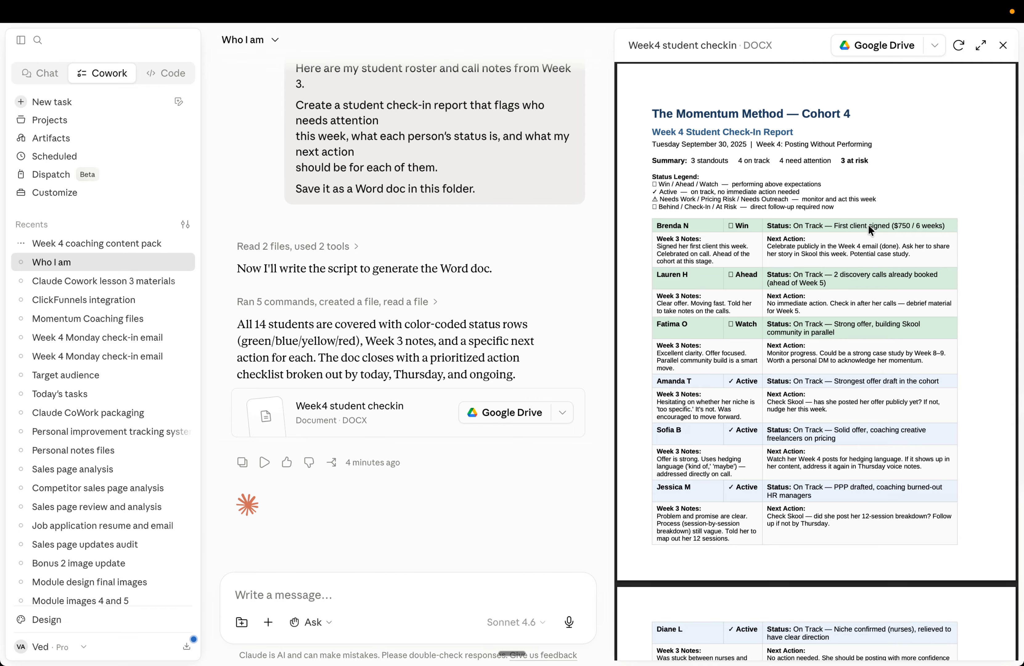
pyautogui.scroll(-8, 864, 238)
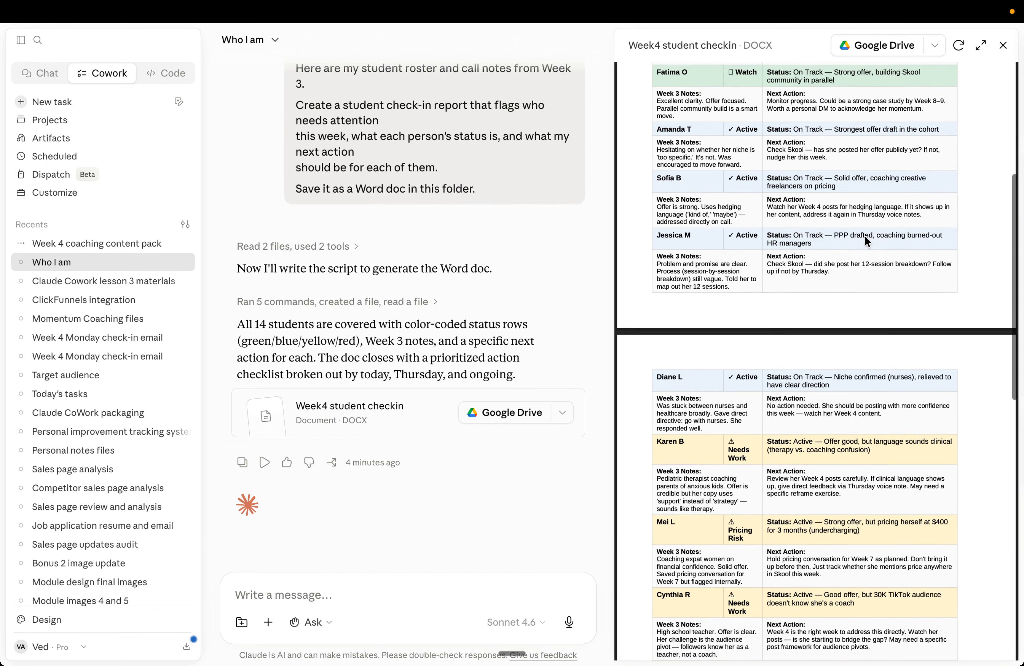
pyautogui.scroll(-15, 864, 238)
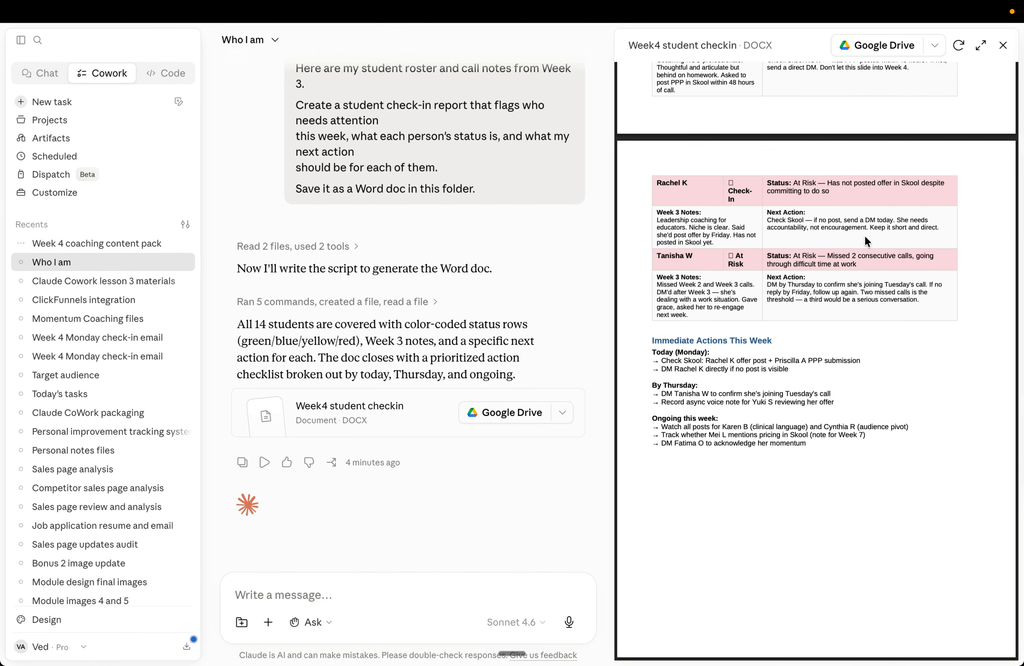
pyautogui.scroll(20, 864, 235)
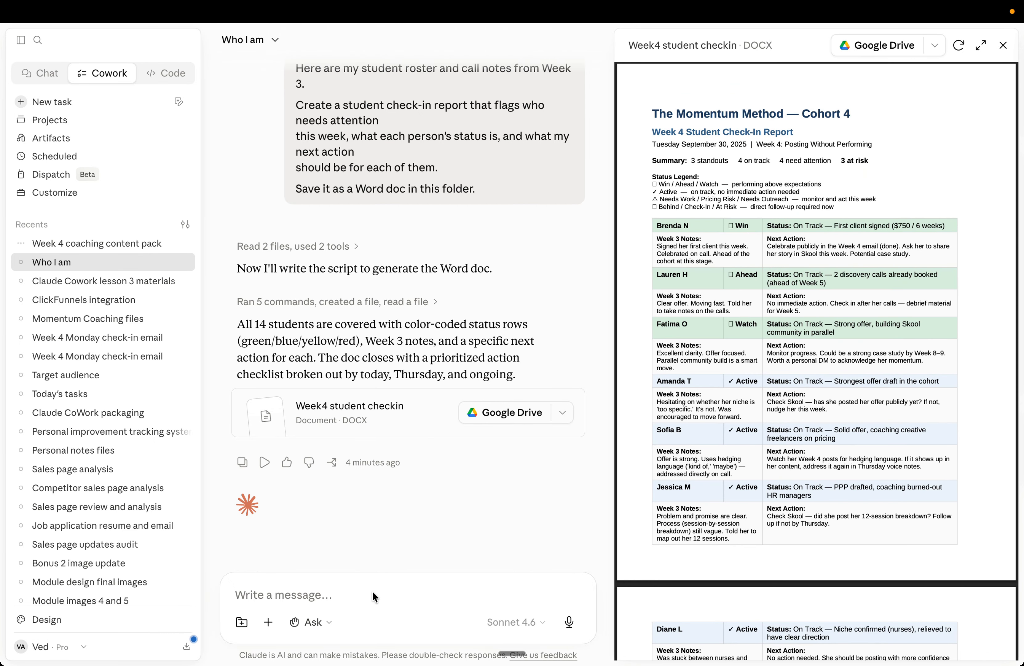
pyautogui.click(365, 595)
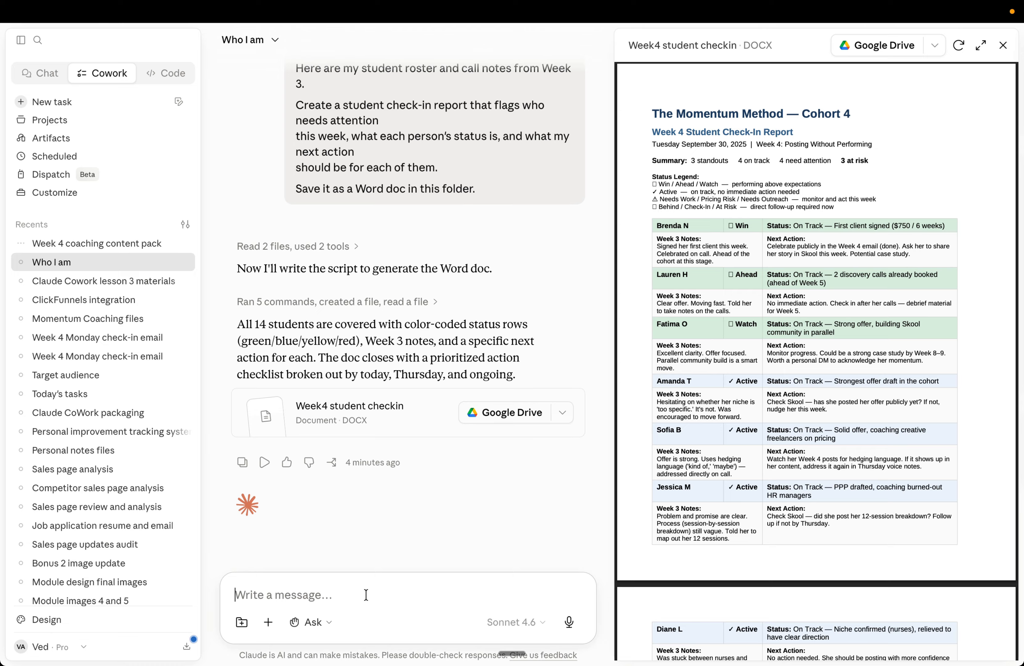
pyautogui.write('convert')
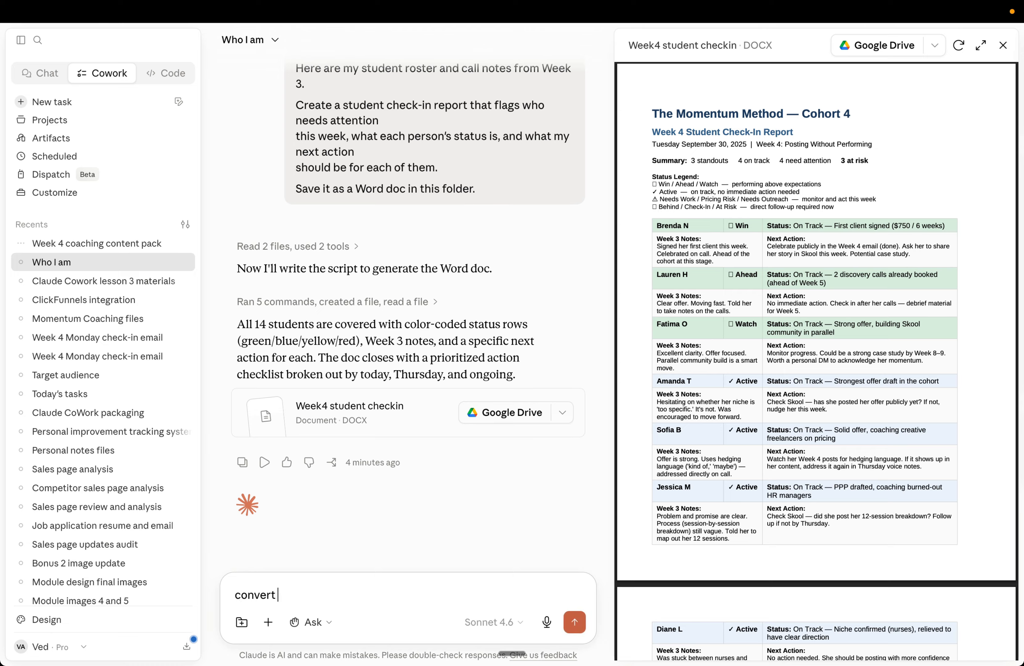
pyautogui.write(' this into claude artifact')
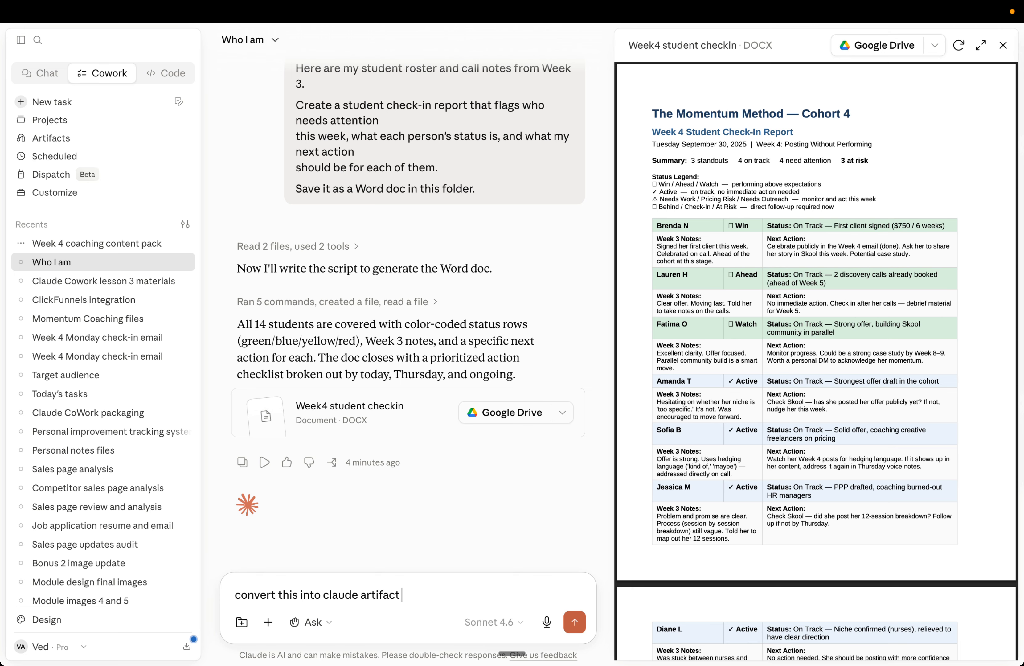
pyautogui.write(' prsentation')
pyautogui.press('Return')
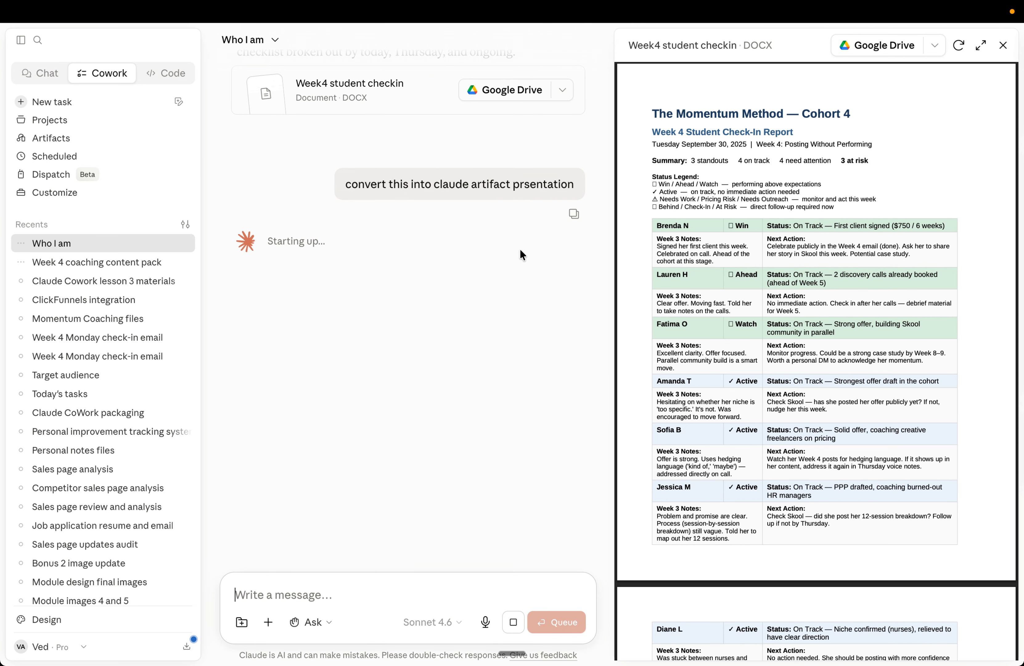
# Step: Switch to the Week 4 coaching content pack task and review the Week4 monday email and Week4 skool post files
pyautogui.click(1003, 45)
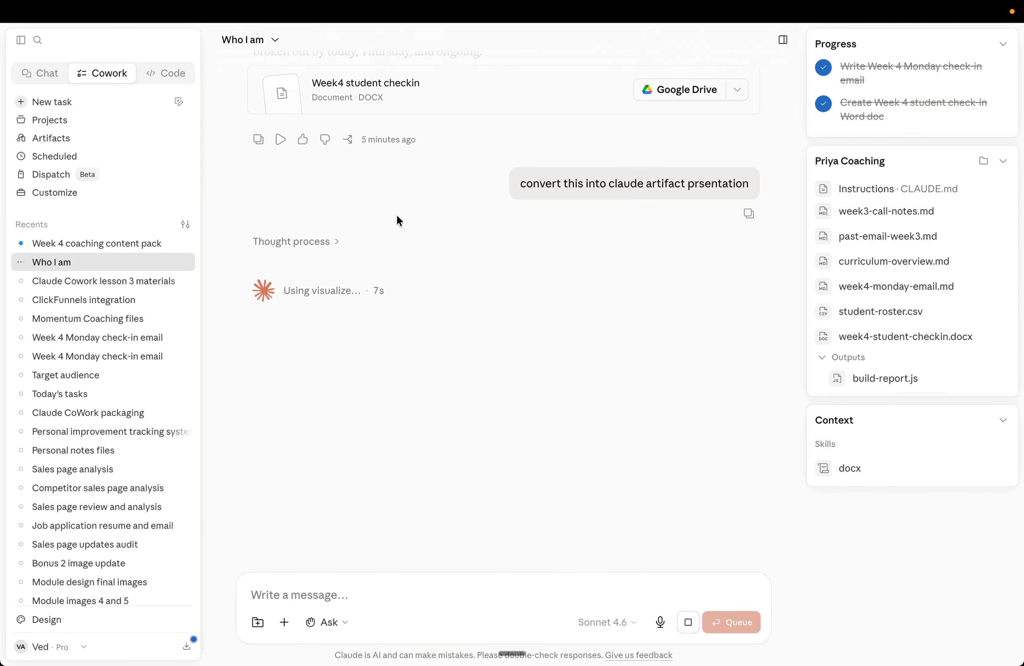
pyautogui.click(111, 244)
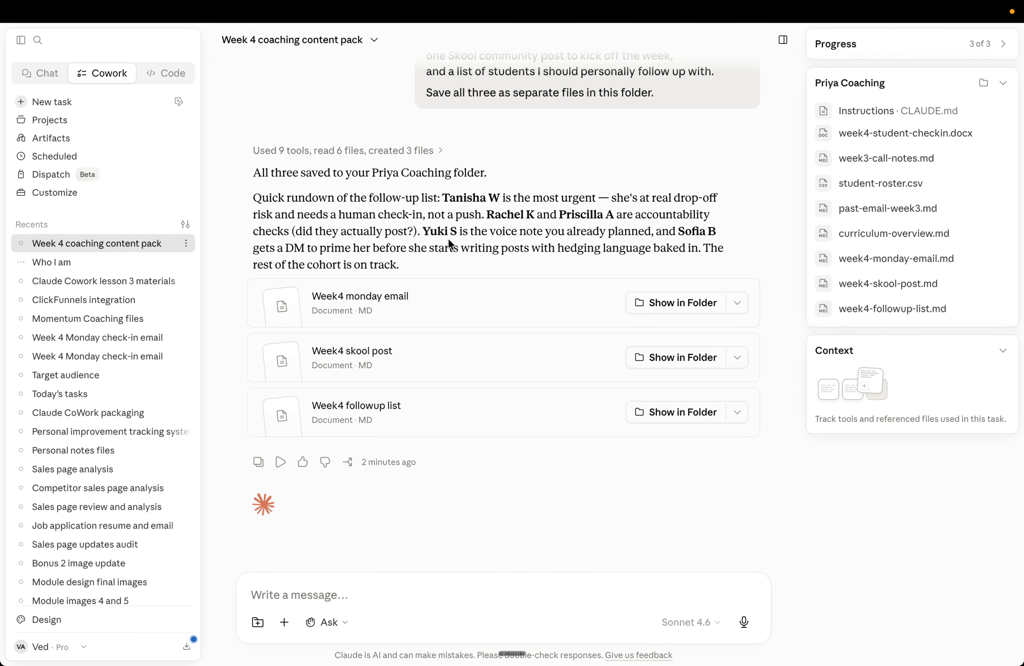
pyautogui.click(346, 300)
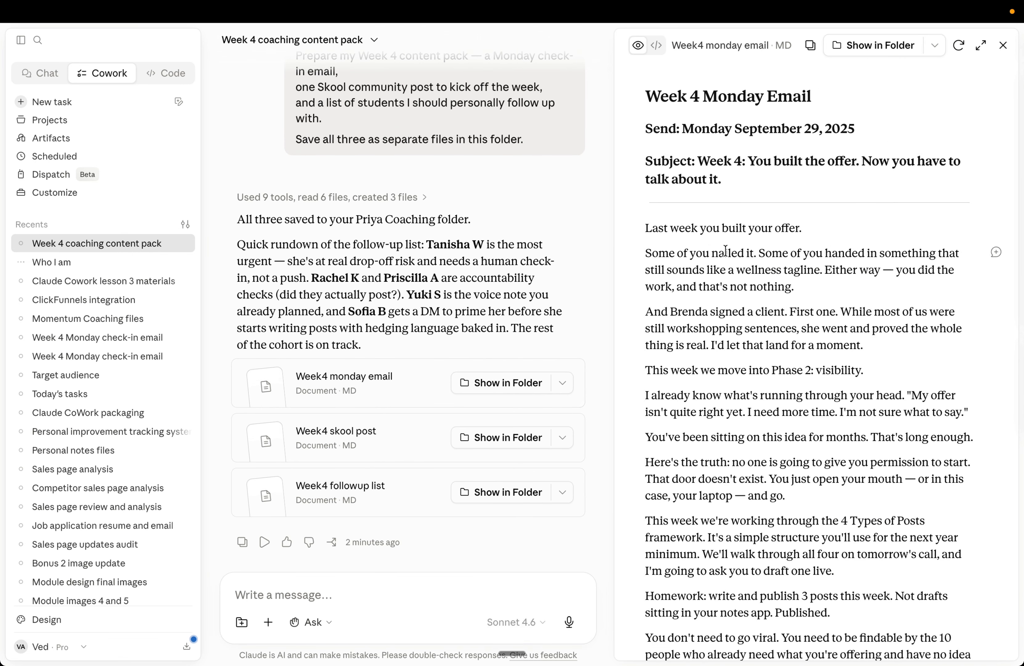
pyautogui.scroll(-3, 769, 293)
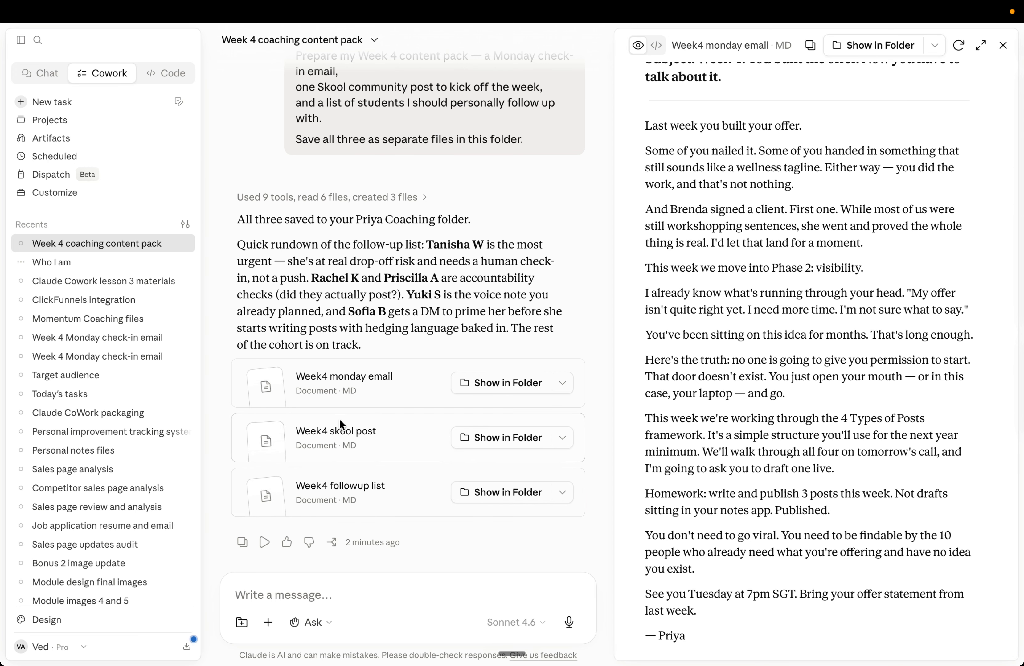
pyautogui.click(339, 432)
pyautogui.scroll(-3, 735, 353)
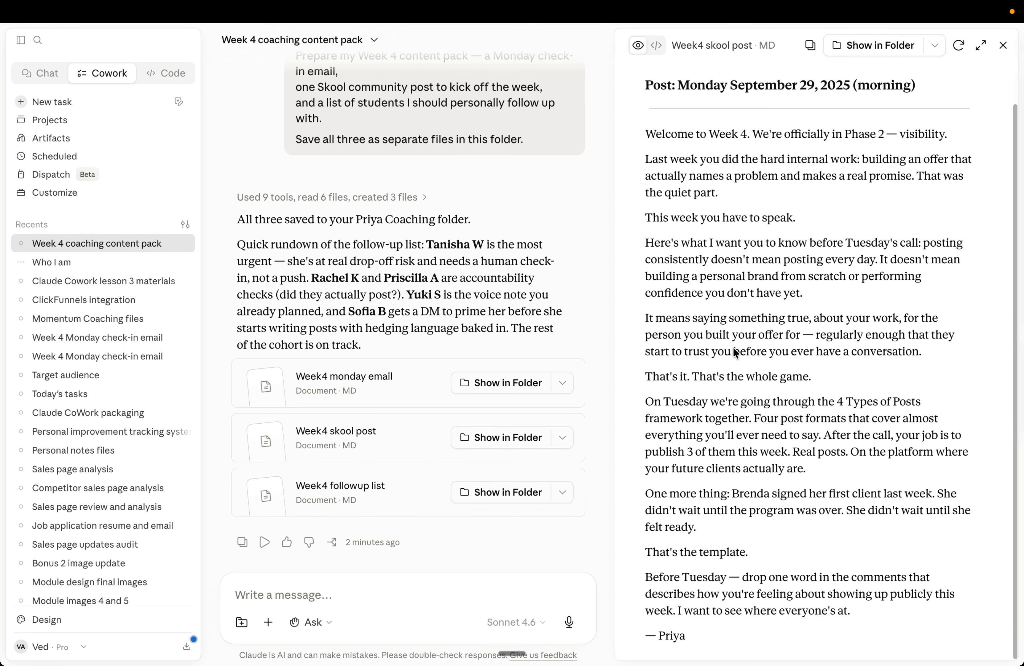
# Step: Open and read through the Week4 followup list file, selecting the first student's name briefly
pyautogui.click(363, 485)
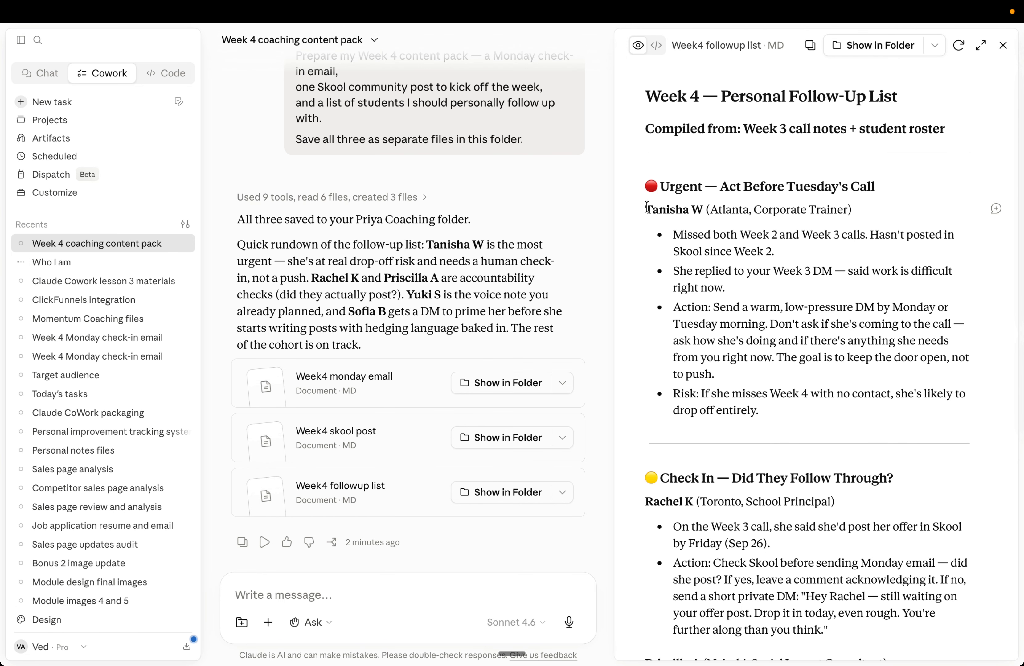
pyautogui.moveTo(645, 209); pyautogui.dragTo(701, 209)
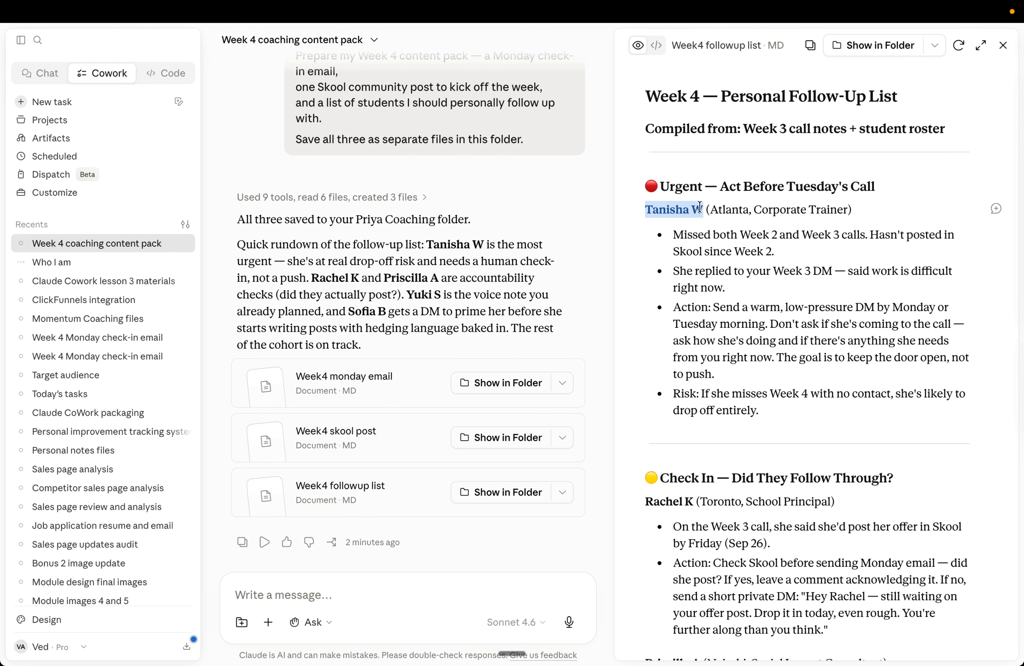
pyautogui.click(713, 229)
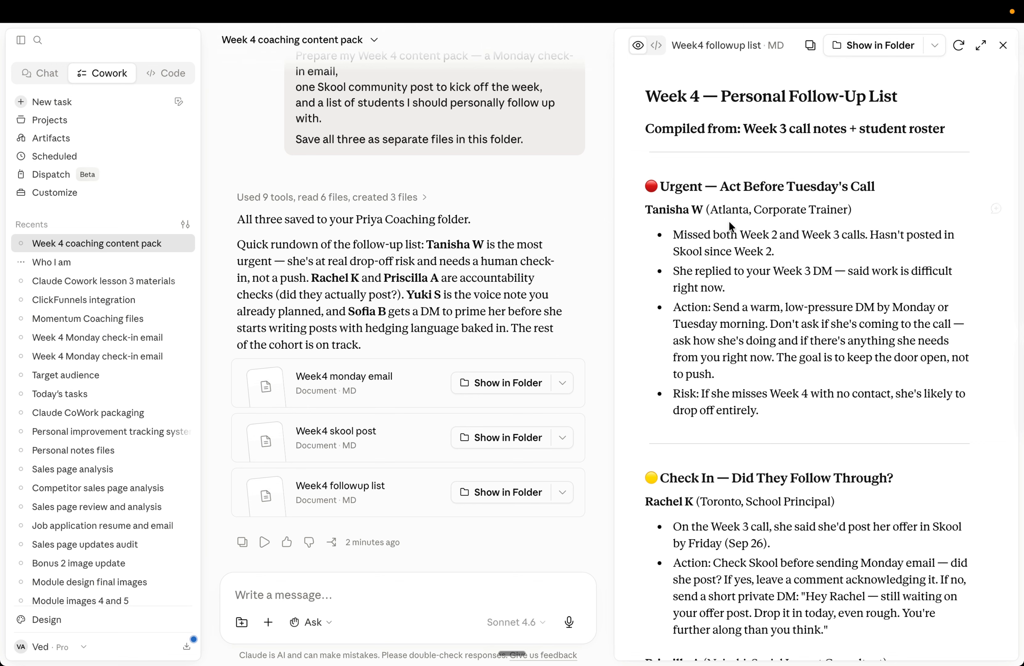
pyautogui.scroll(-6, 717, 242)
pyautogui.scroll(-12, 753, 334)
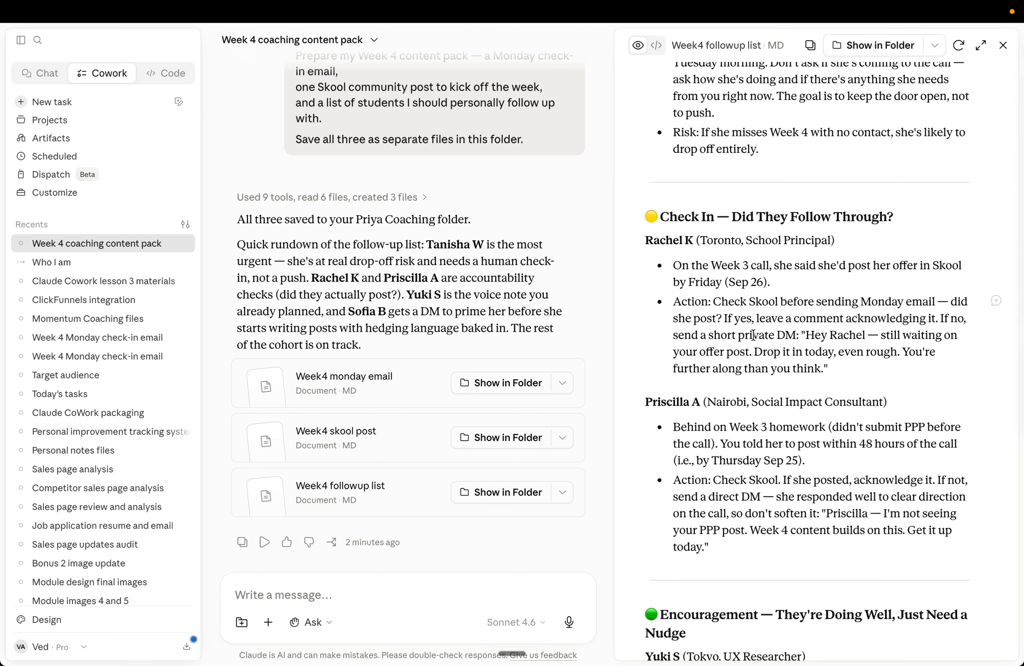
# Step: Finish reading the Week4 followup list and close the file preview
pyautogui.scroll(-7, 753, 334)
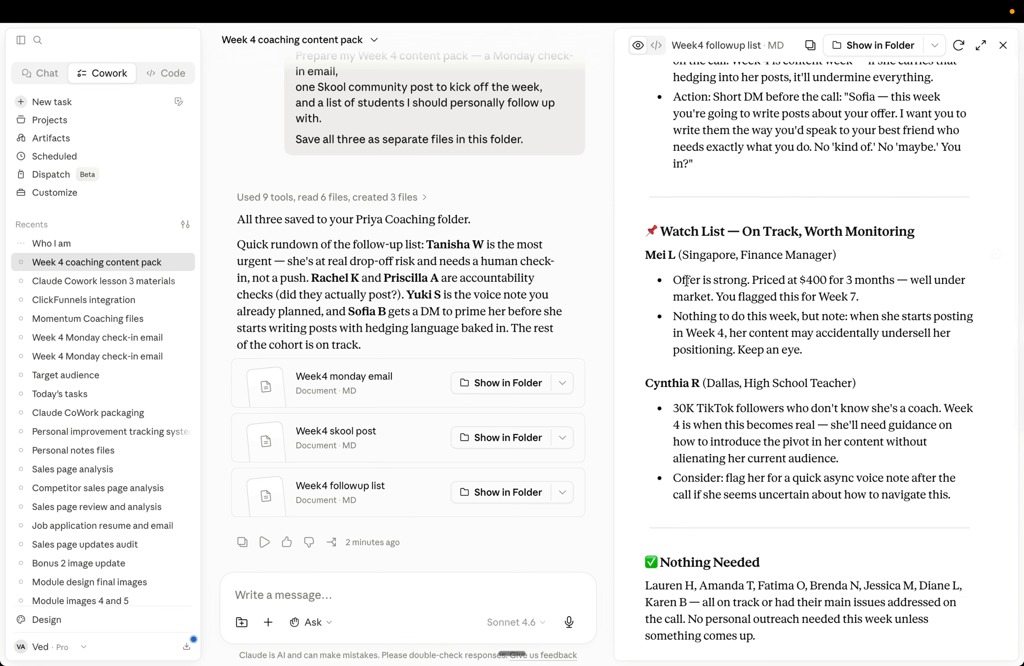
pyautogui.click(1003, 45)
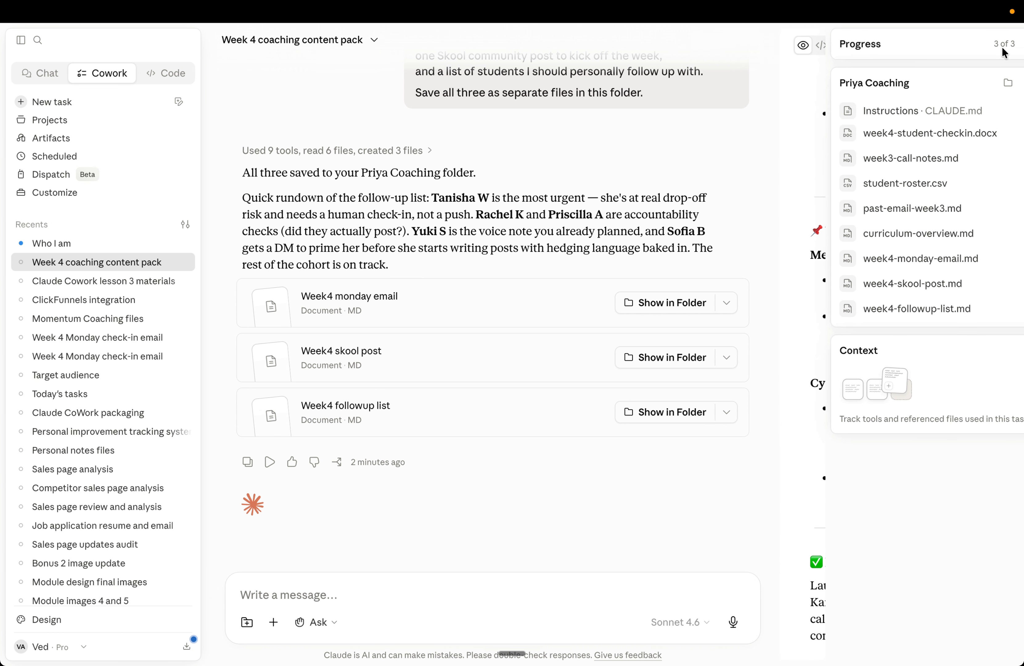
# Step: Open the Who I am task and review the six-slide artifact presentation from top to bottom
pyautogui.click(89, 248)
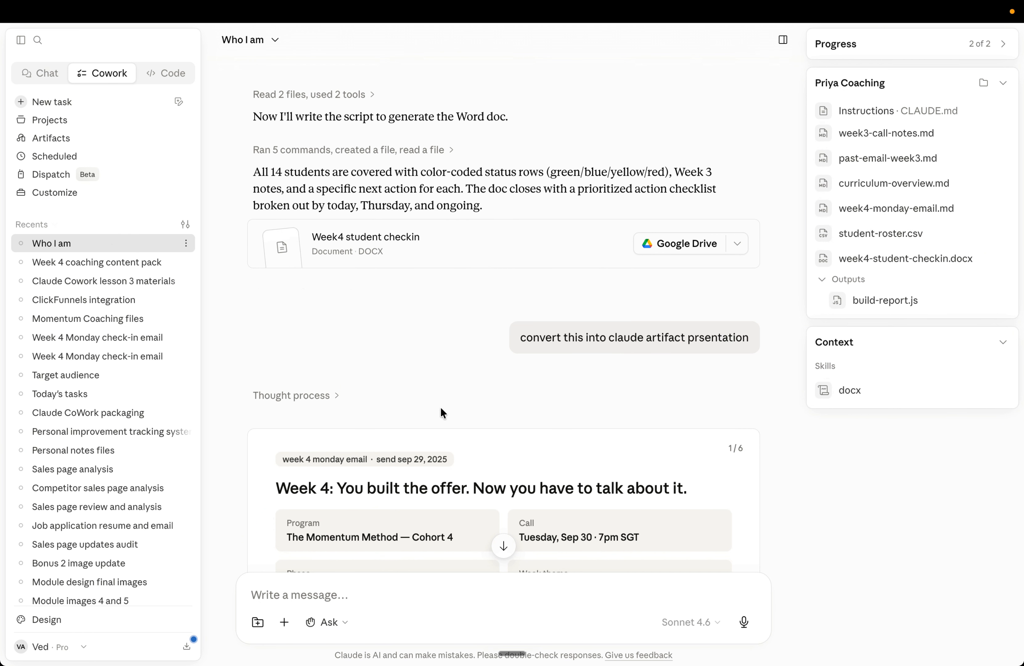
pyautogui.scroll(-5, 439, 406)
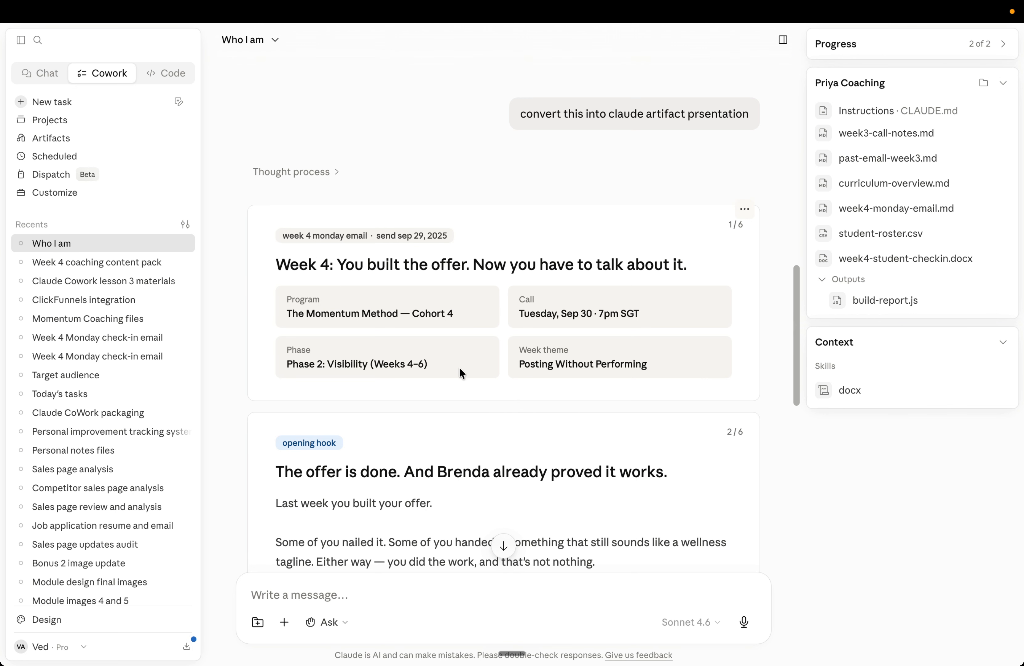
pyautogui.scroll(-2, 471, 380)
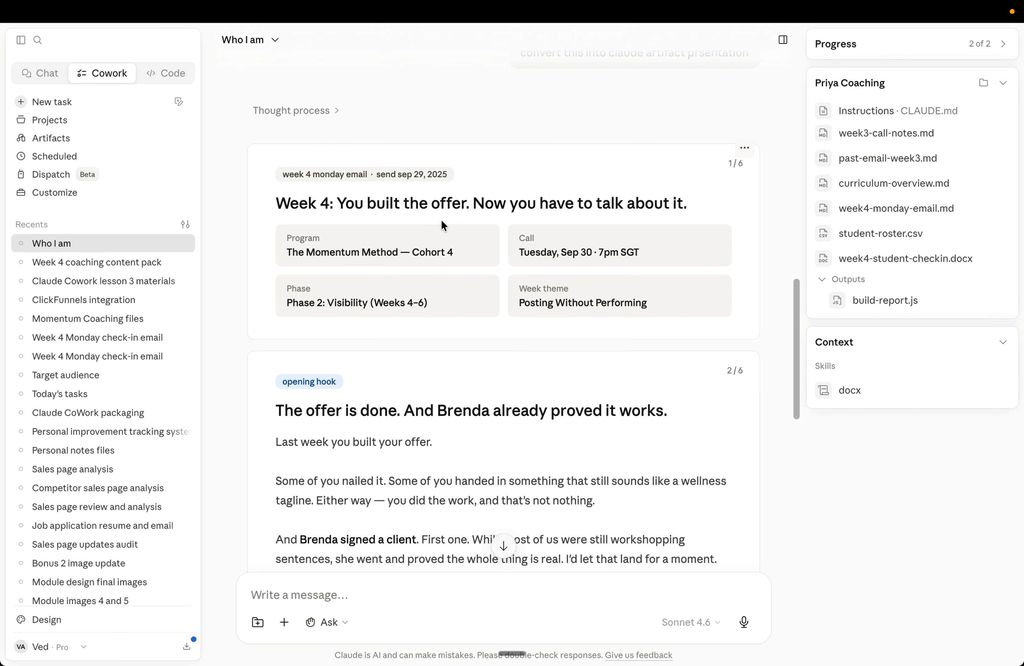
pyautogui.scroll(-6, 427, 267)
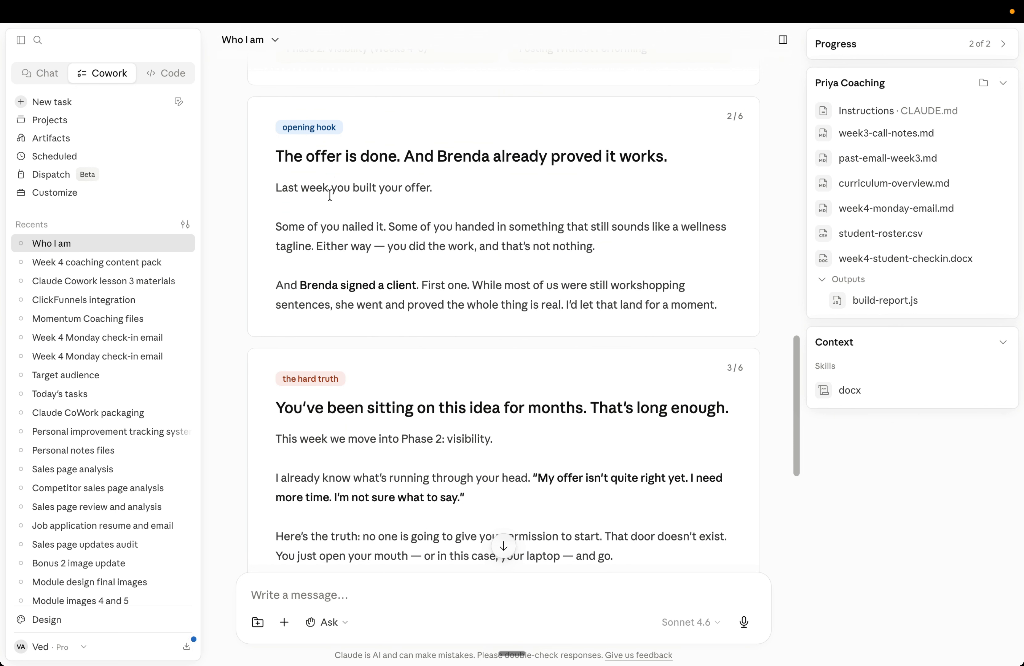
pyautogui.scroll(-4, 437, 212)
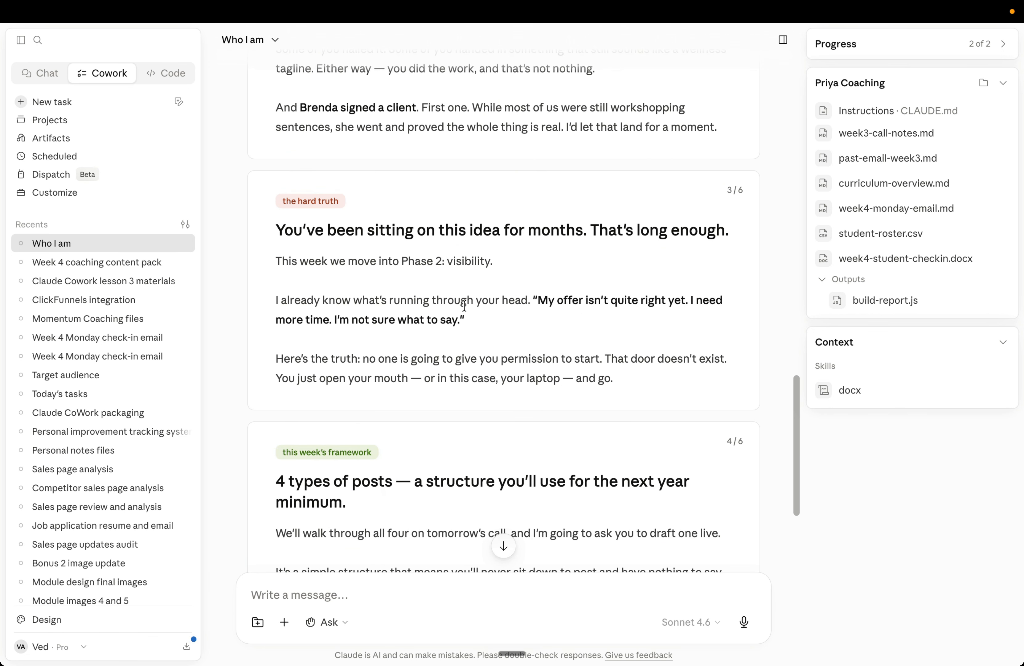
pyautogui.scroll(-11, 498, 329)
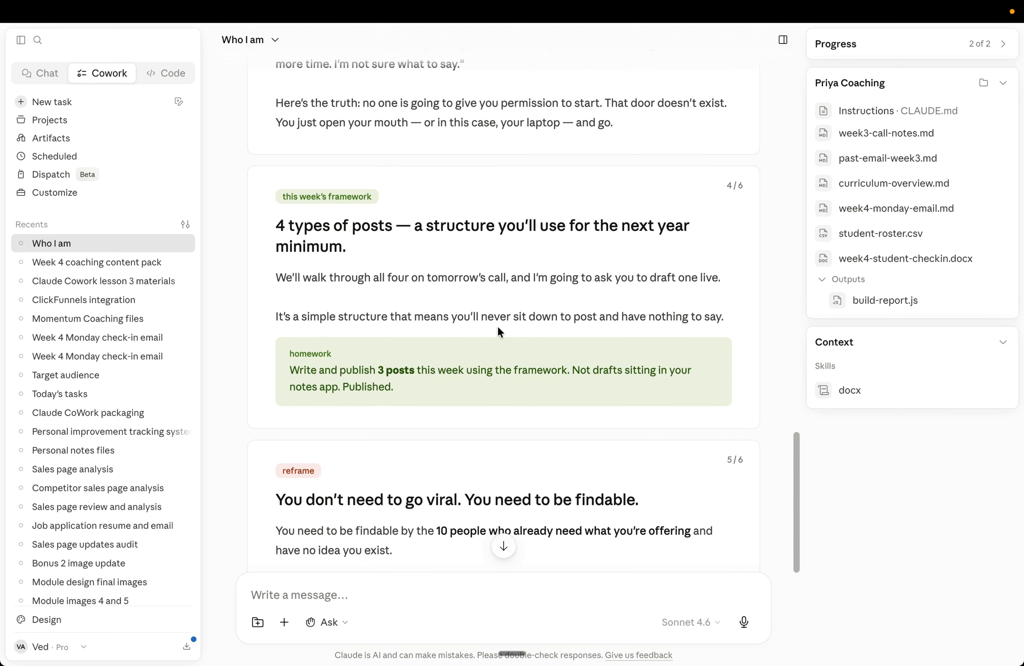
pyautogui.scroll(-4, 499, 331)
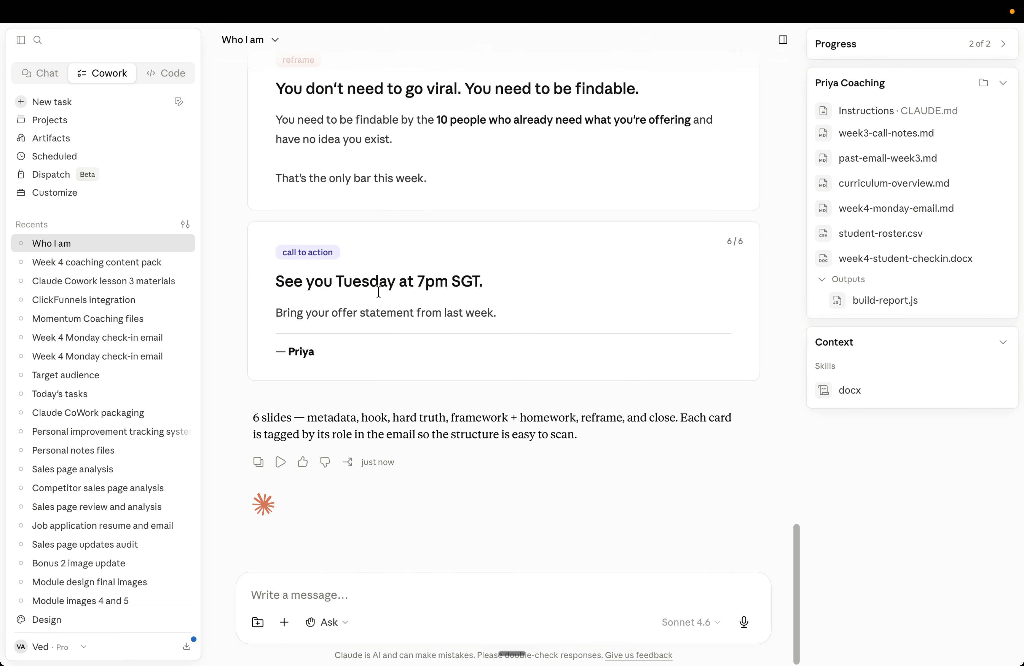
pyautogui.scroll(20, 434, 332)
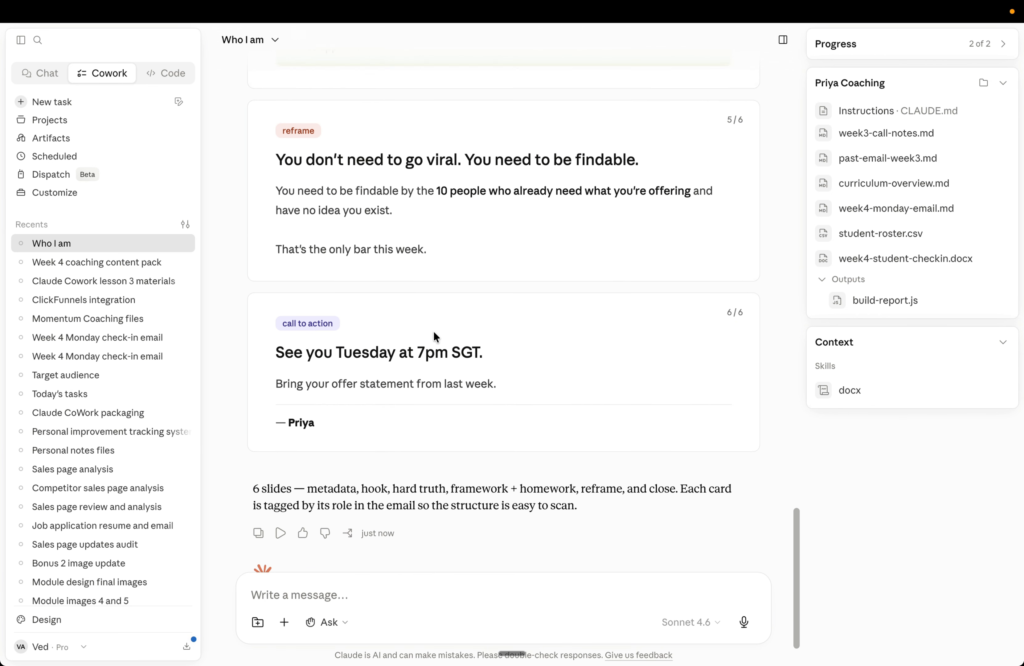
pyautogui.scroll(15, 433, 331)
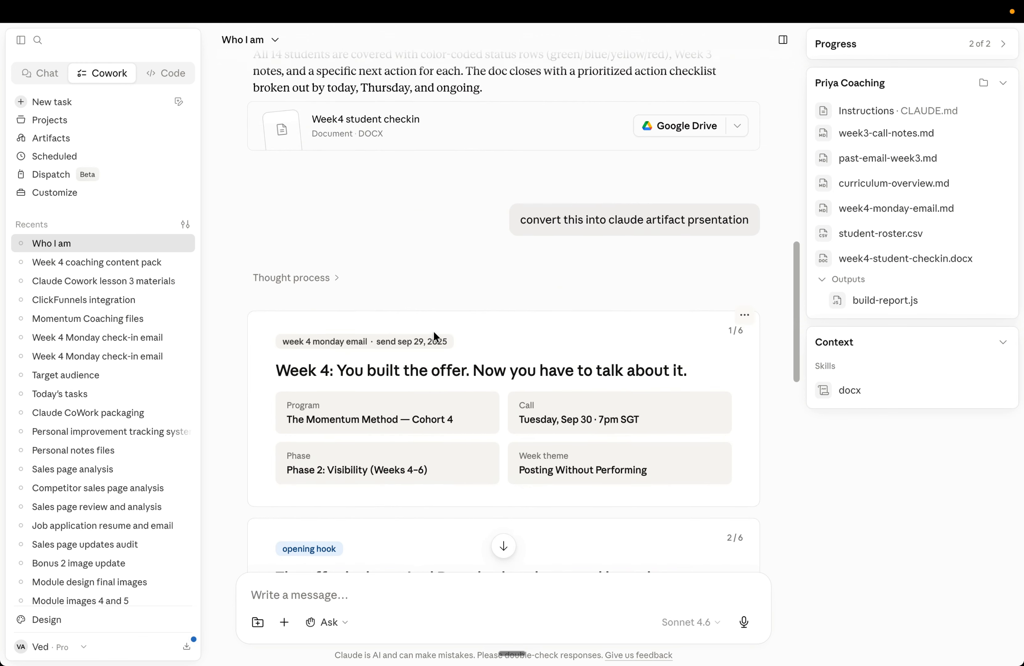
pyautogui.scroll(10, 434, 331)
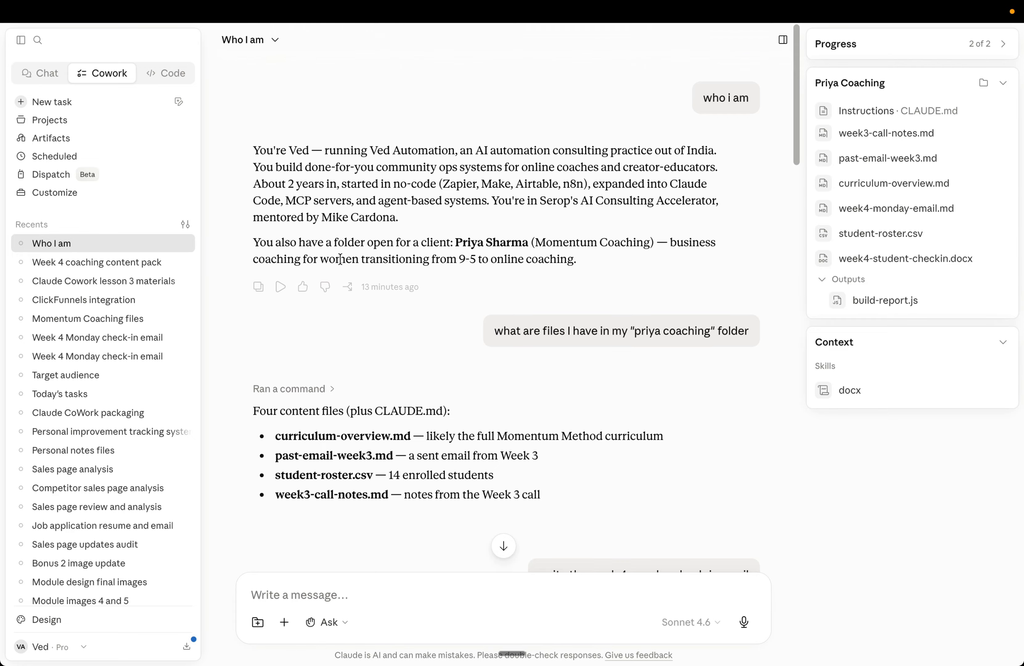
# Step: Start a new Cowork task, then check the Priya Coaching folder in Finder before returning
pyautogui.click(79, 103)
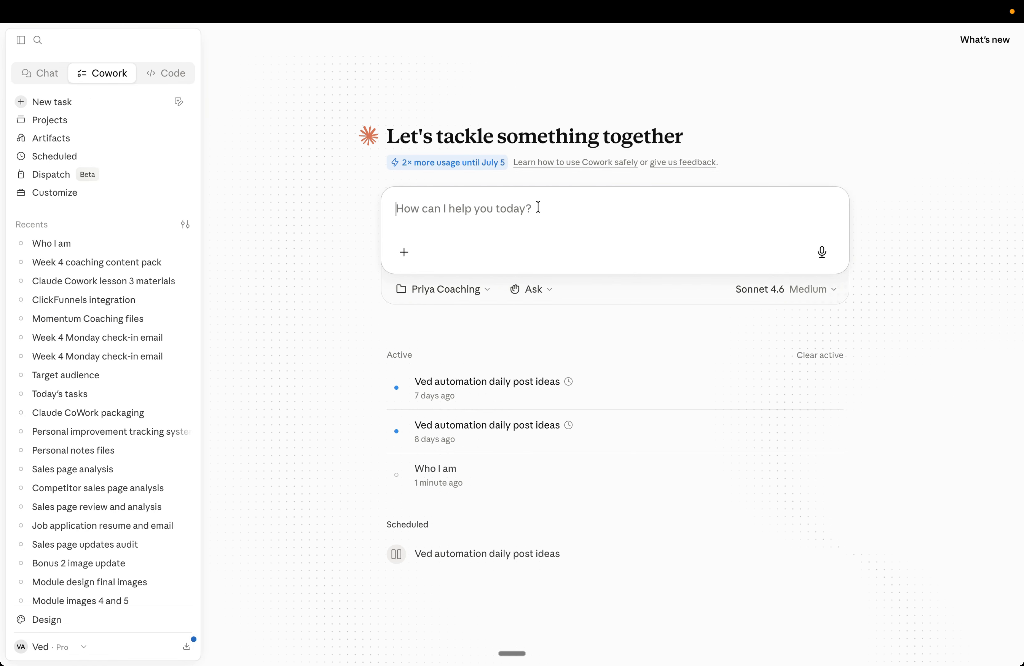
pyautogui.hotkey('ctrl', 'Up')
pyautogui.click(523, 77)
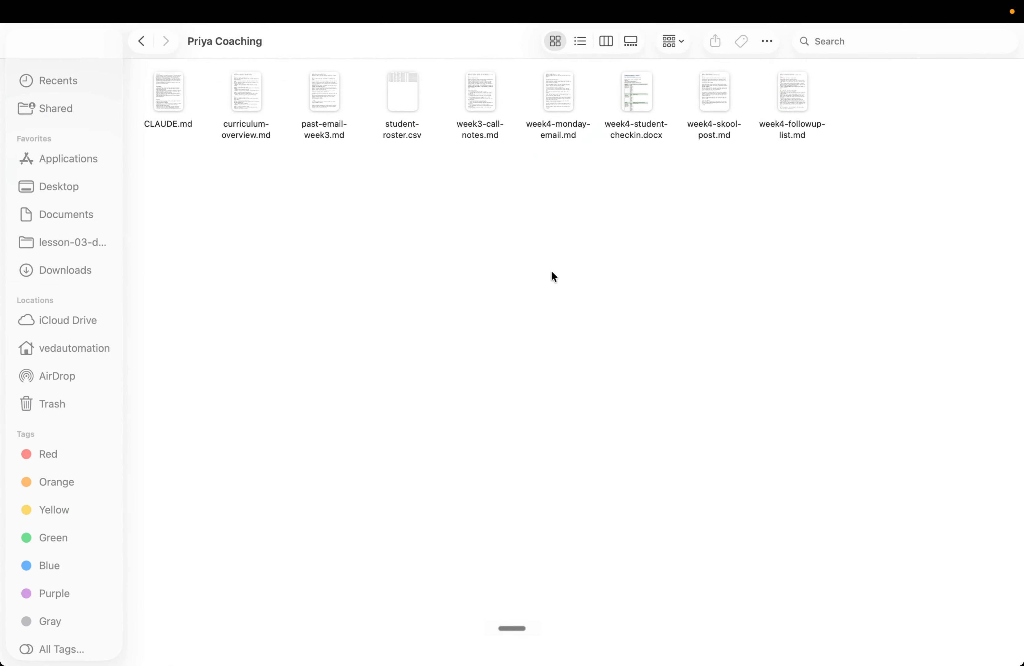
pyautogui.hotkey('ctrl', 'Up')
pyautogui.hotkey('ctrl', 'Up')
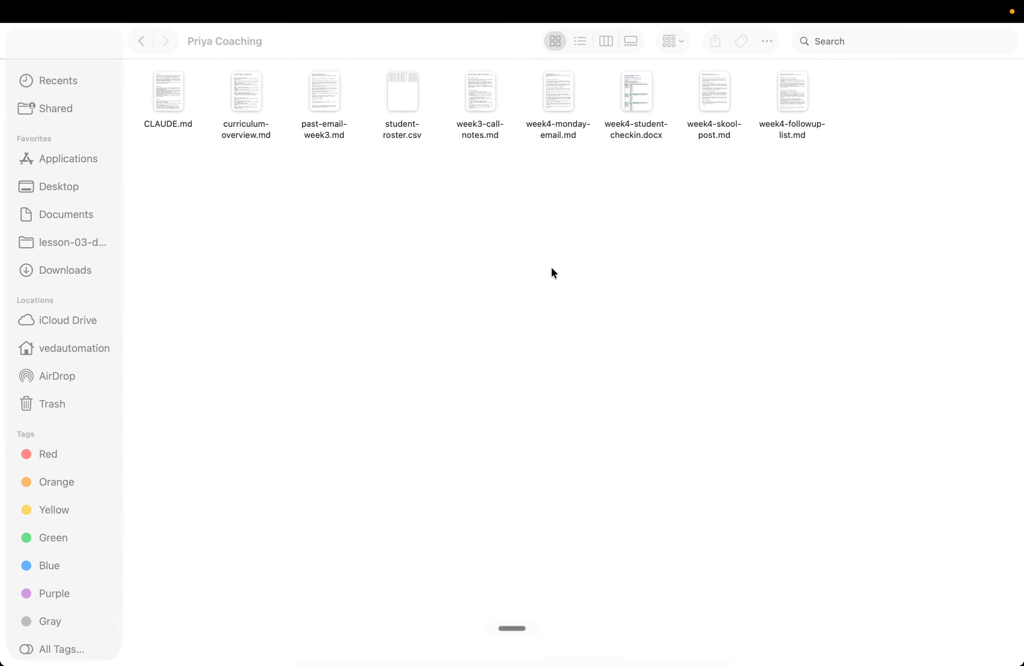
pyautogui.hotkey('ctrl', 'Up')
pyautogui.click(616, 81)
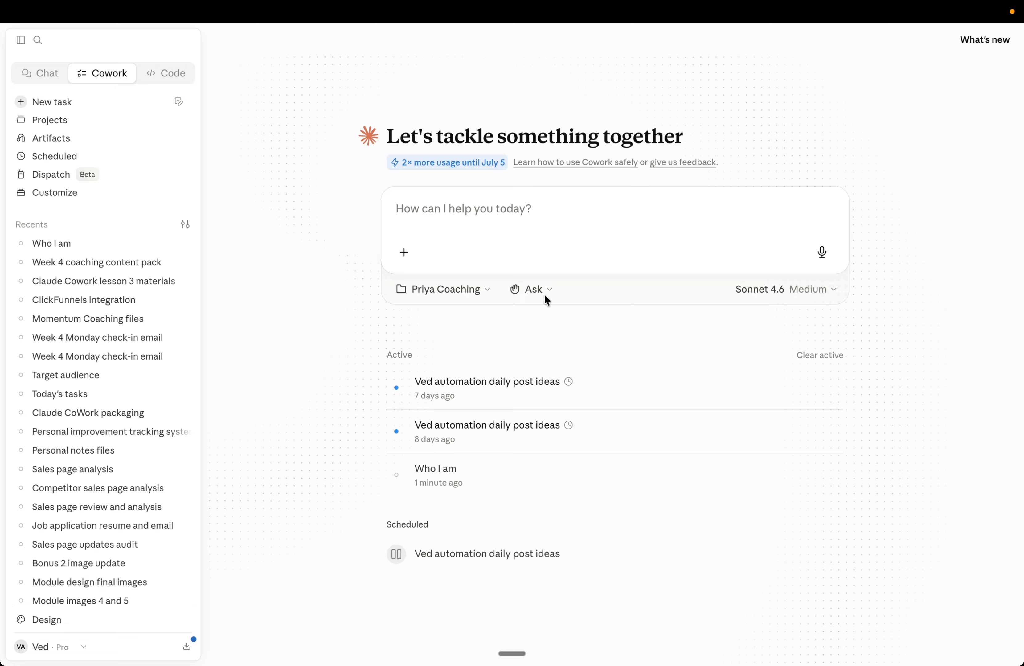
pyautogui.click(501, 209)
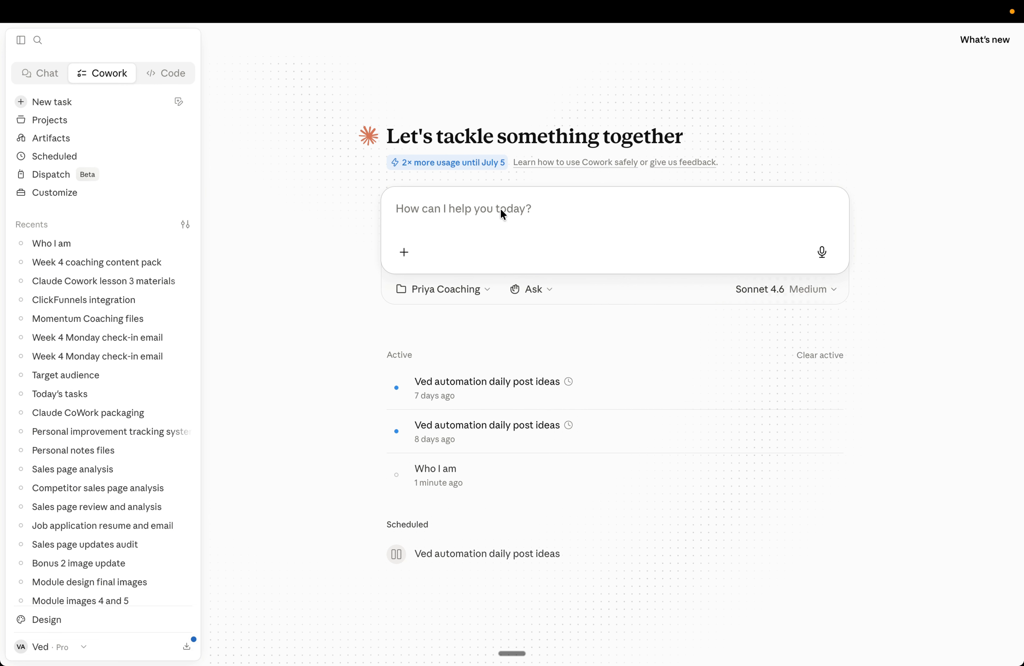
pyautogui.click(404, 252)
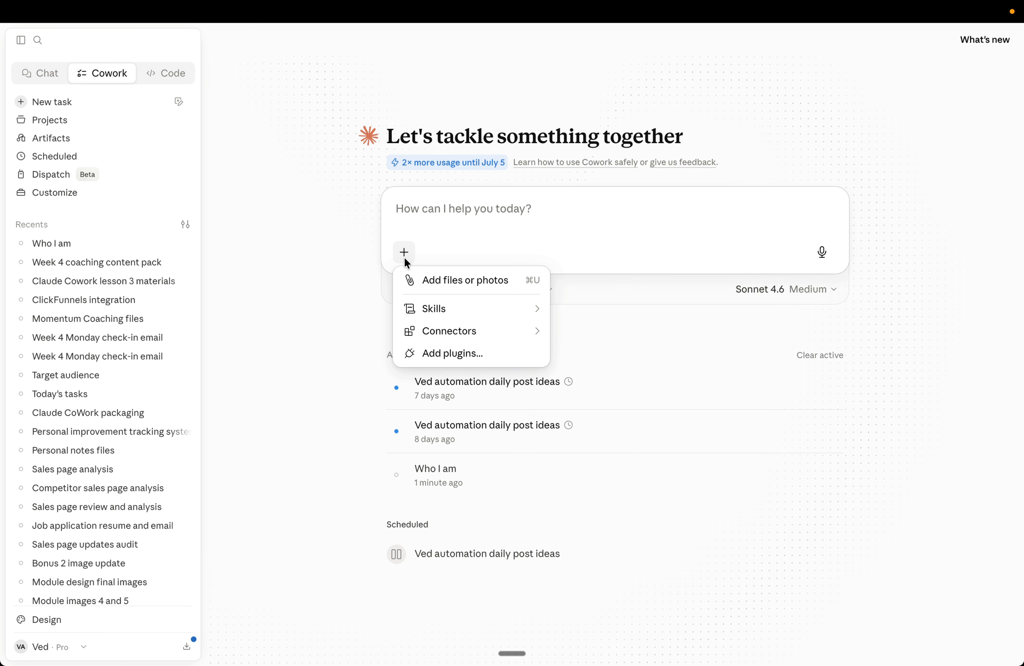
pyautogui.moveTo(440, 304)
pyautogui.click(330, 310)
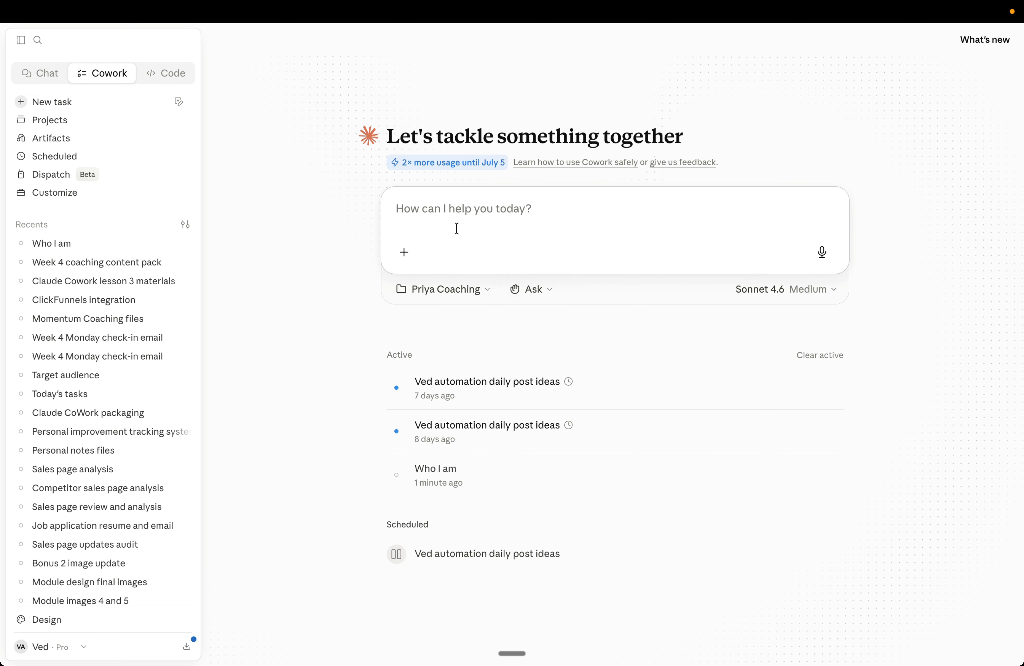